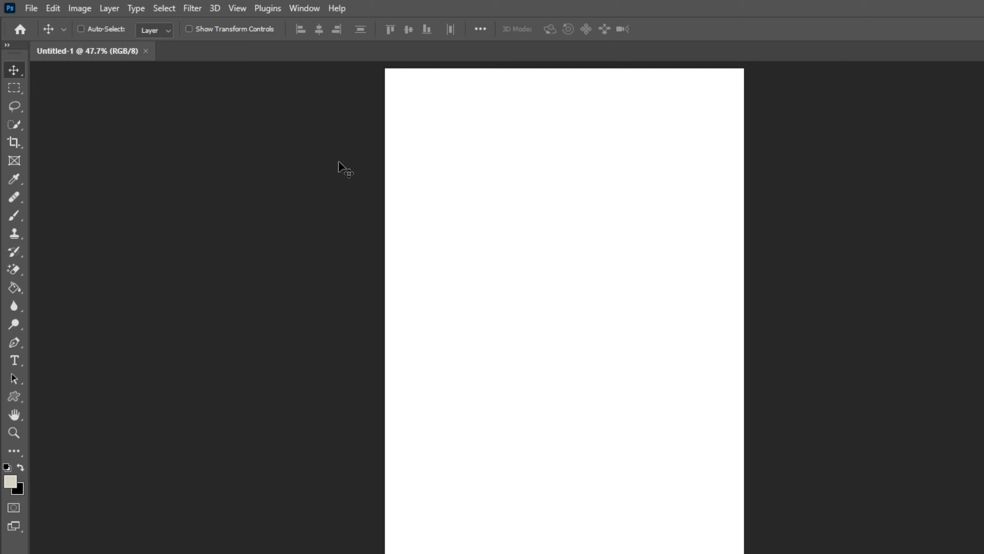
Step: Switch between the Crop, Move and Brush tools, finishing with the Move tool active
key("c")
key("v")
key("b")
key("c")
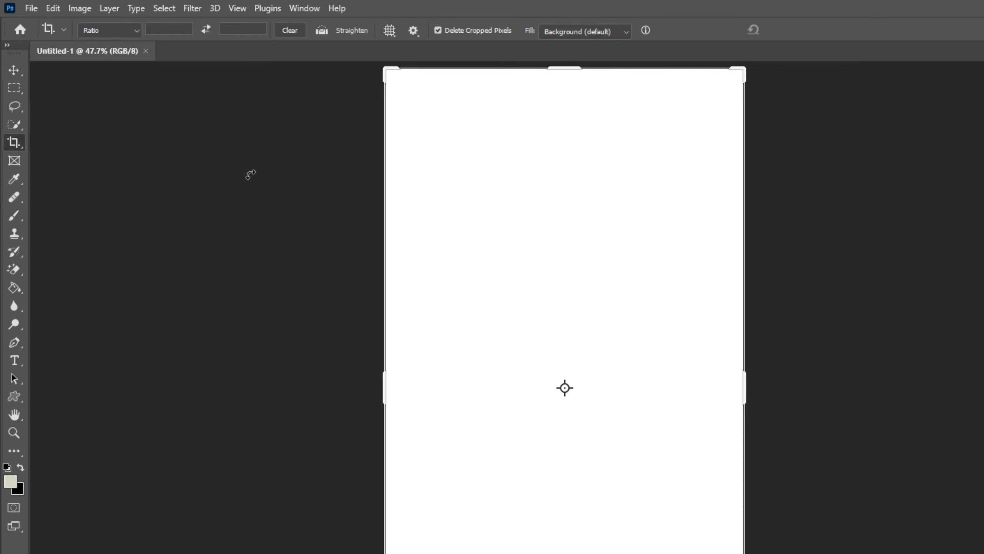
key("v")
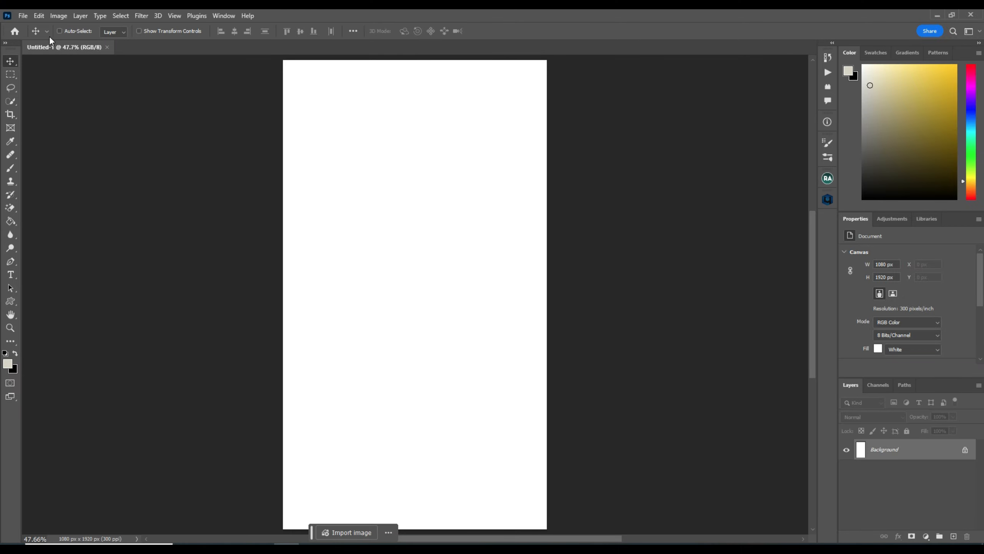
Step: Review the File commands' assigned shortcuts in the Keyboard Shortcuts and Menus dialog, then close it without changes
left_click(39, 16)
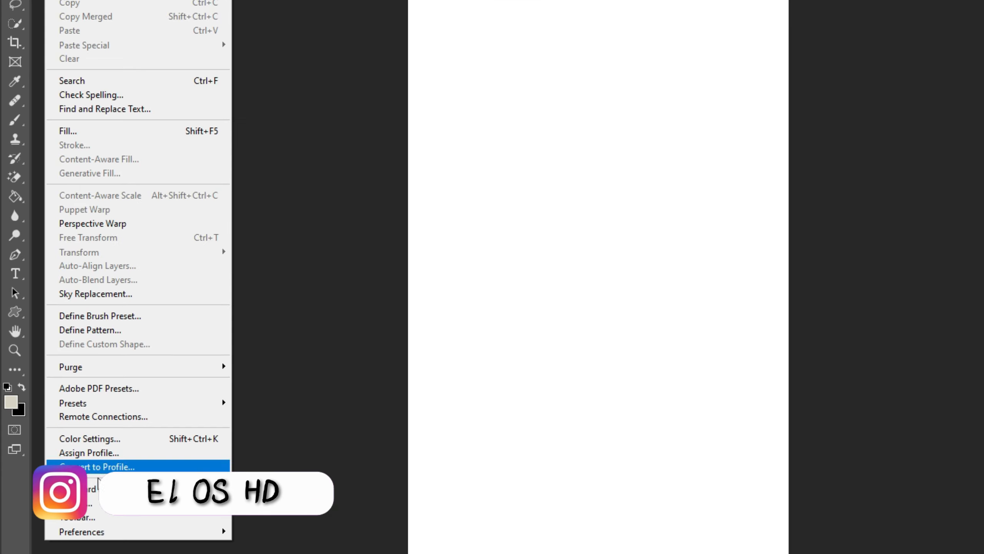
left_click(193, 488)
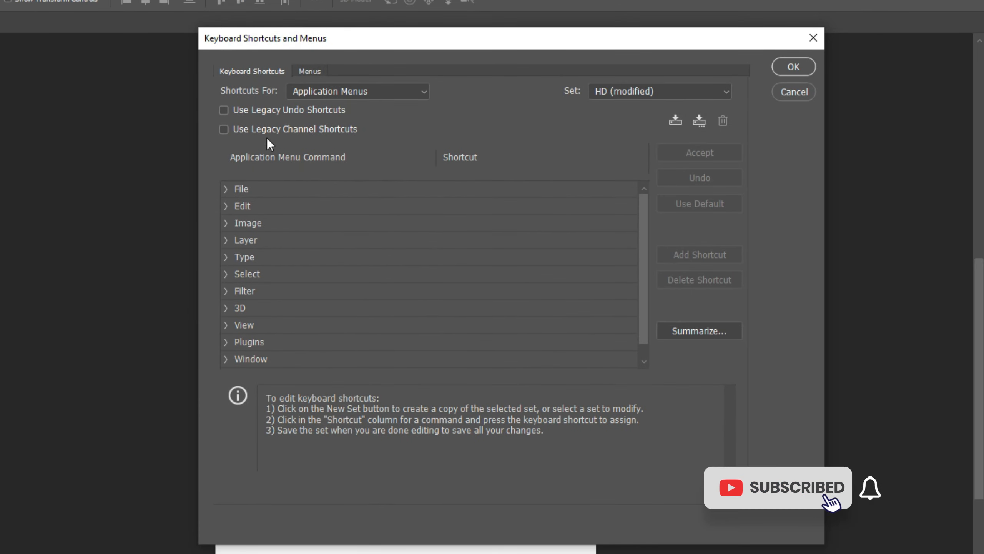
scroll(433, 312, "down", 1)
scroll(433, 312, "up", 1)
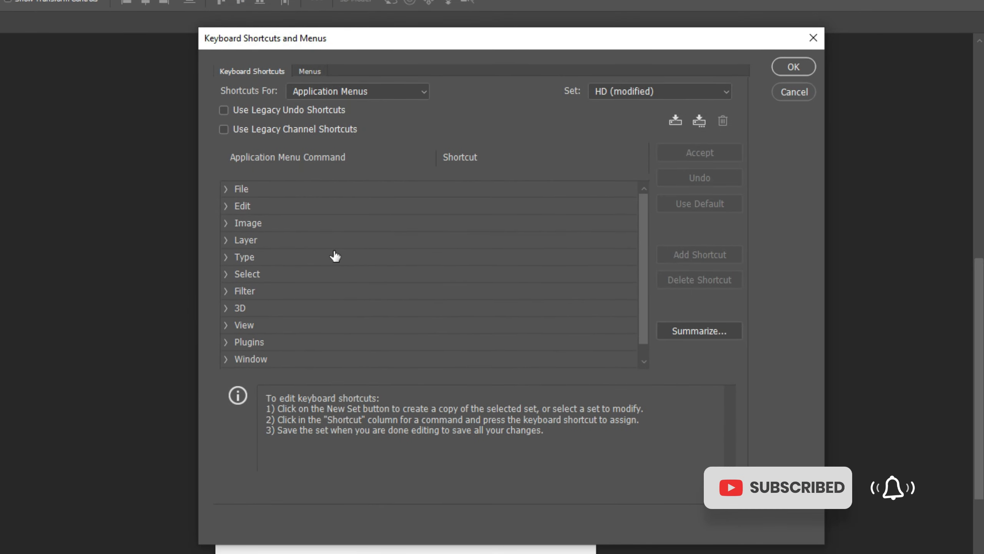
left_click(228, 189)
scroll(367, 249, "down", 5)
scroll(470, 316, "down", 4)
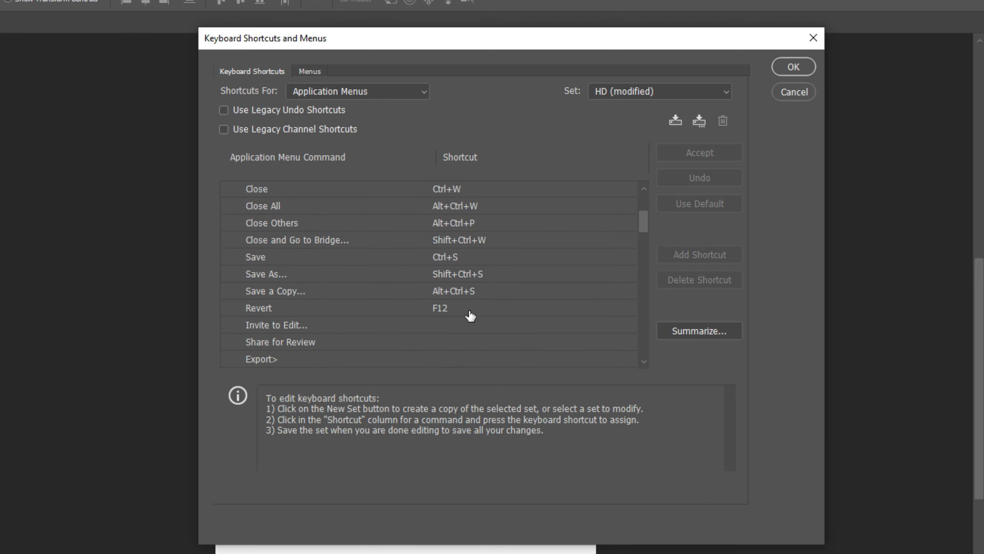
left_click(796, 93)
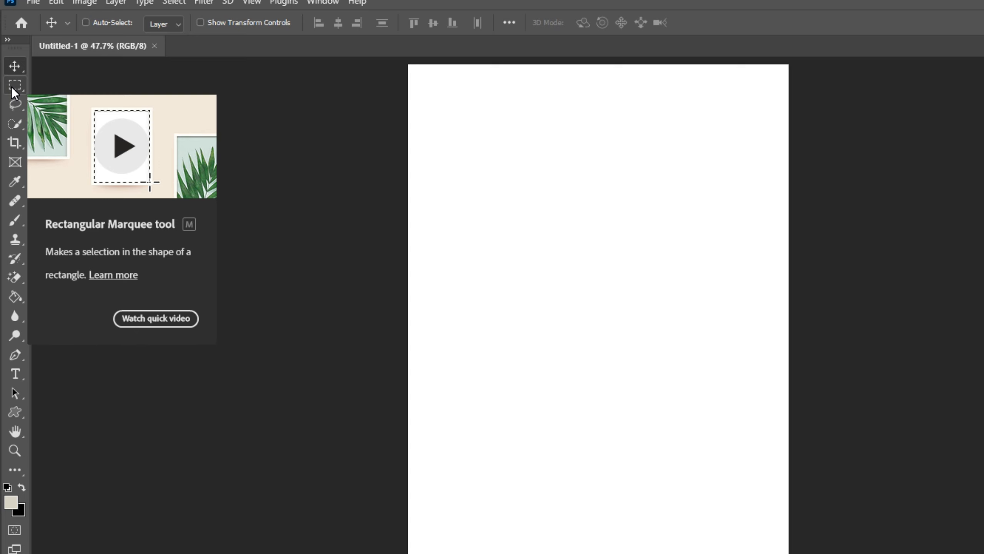
Step: Draw trial rectangular selections in the upper middle of the canvas with the Rectangular Marquee tool, clearing them with Deselect
left_click(12, 88)
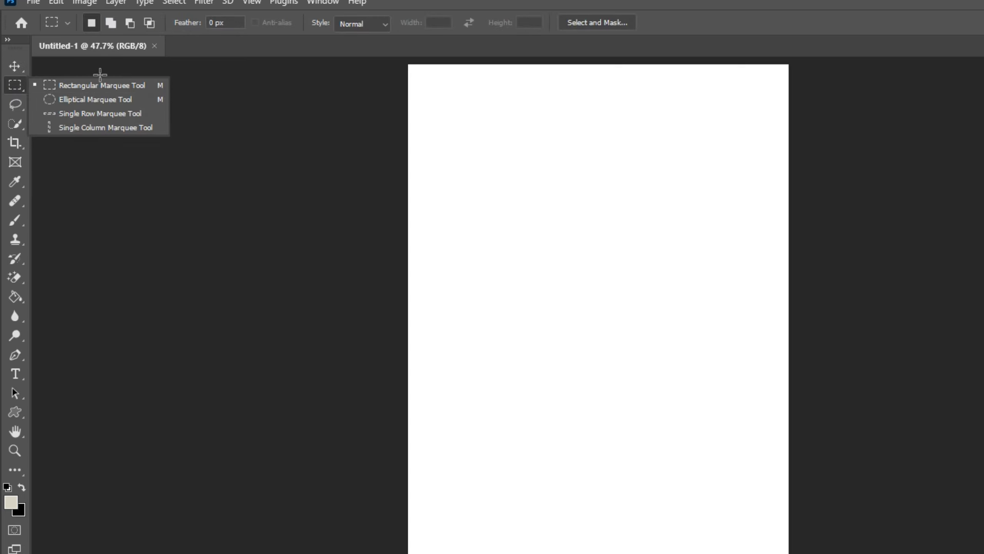
left_click(112, 92)
left_click_drag(470, 148, 493, 553)
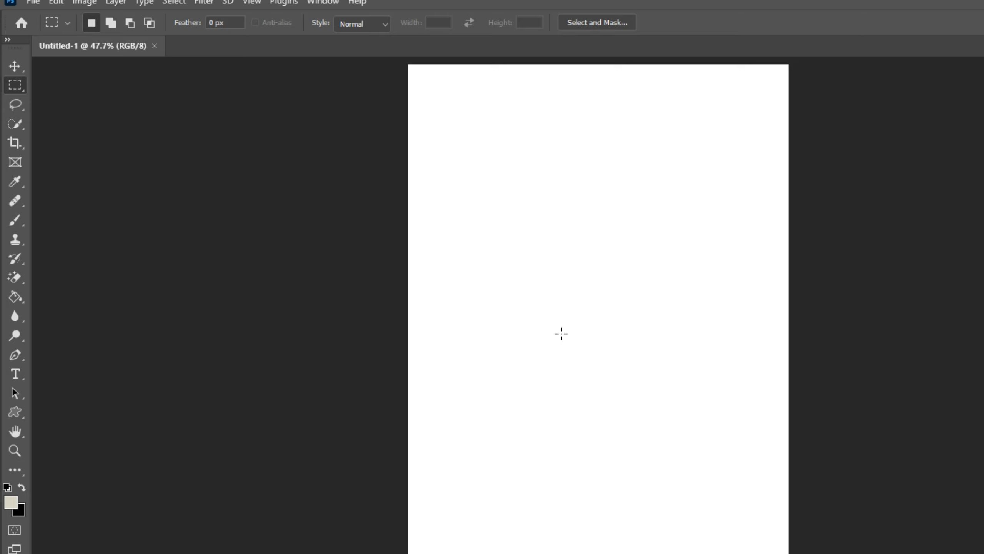
left_click_drag(538, 147, 685, 500)
right_click(577, 184)
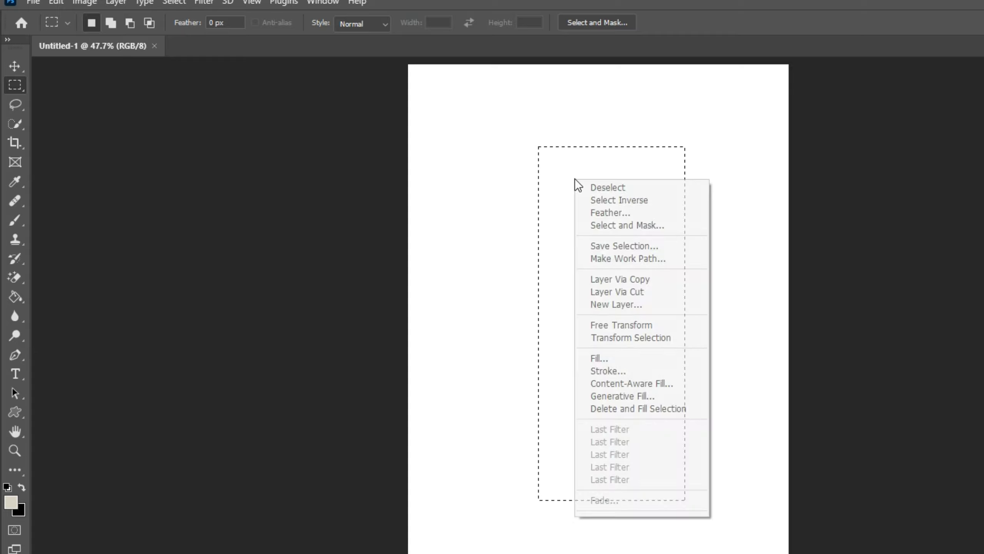
left_click(642, 190)
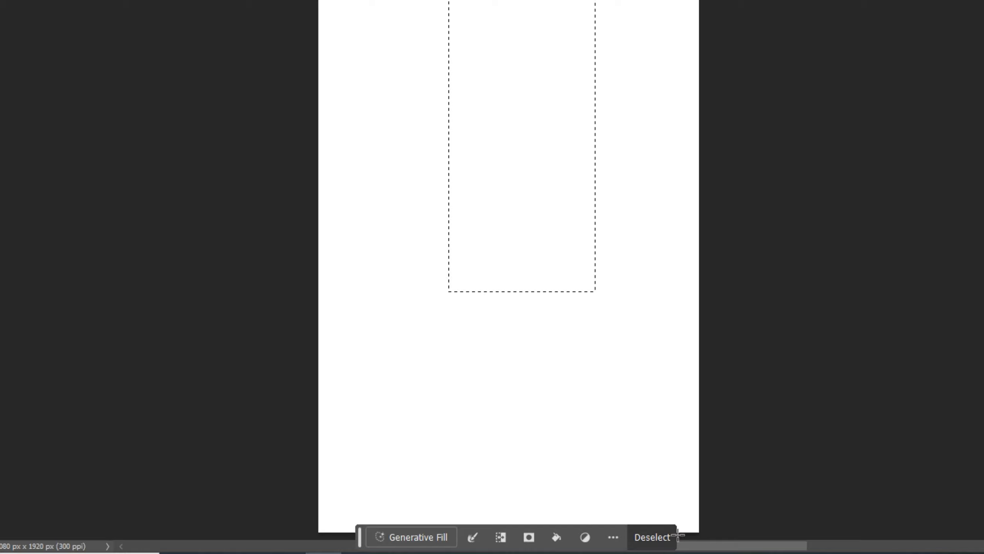
left_click(644, 538)
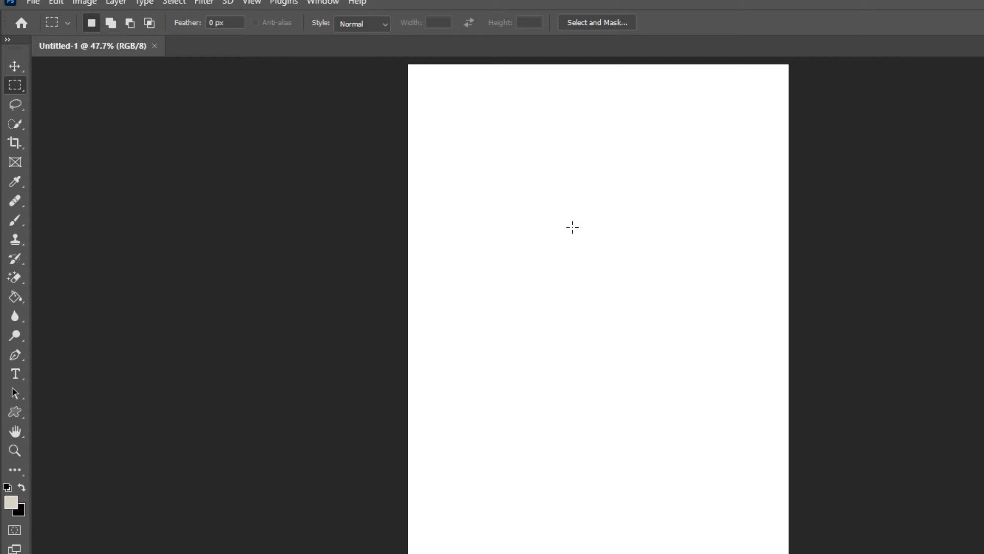
left_click_drag(452, 157, 717, 451)
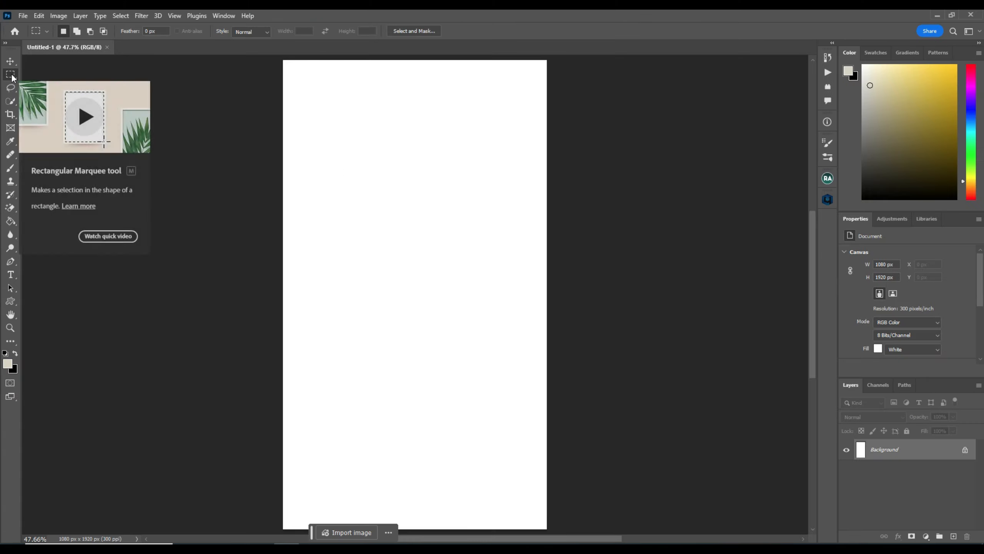
Step: Draw trial elliptical and circular selections on the canvas with the Elliptical Marquee tool, deselecting between attempts
right_click(11, 76)
left_click(56, 83)
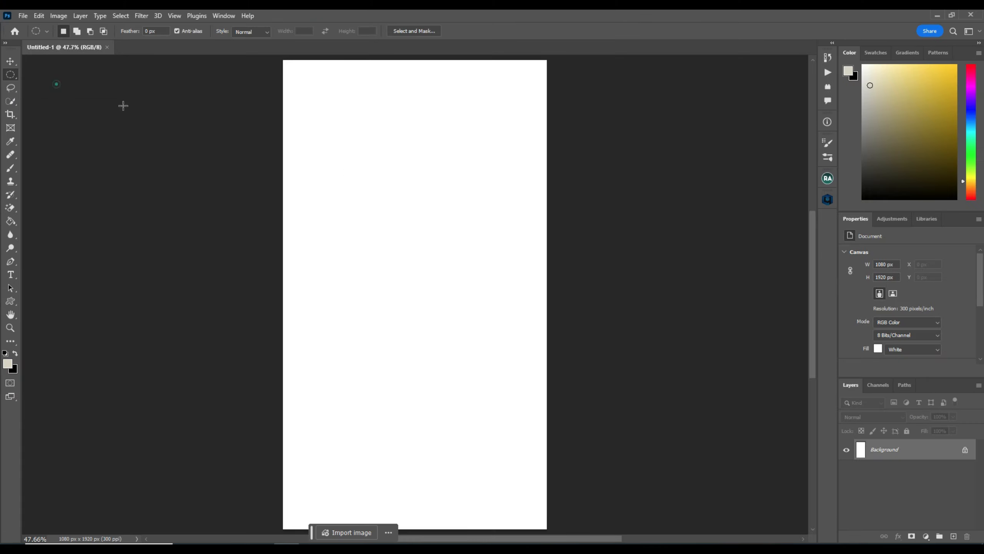
left_click_drag(311, 123, 481, 316)
key("ctrl+d")
left_click_drag(326, 166, 518, 354)
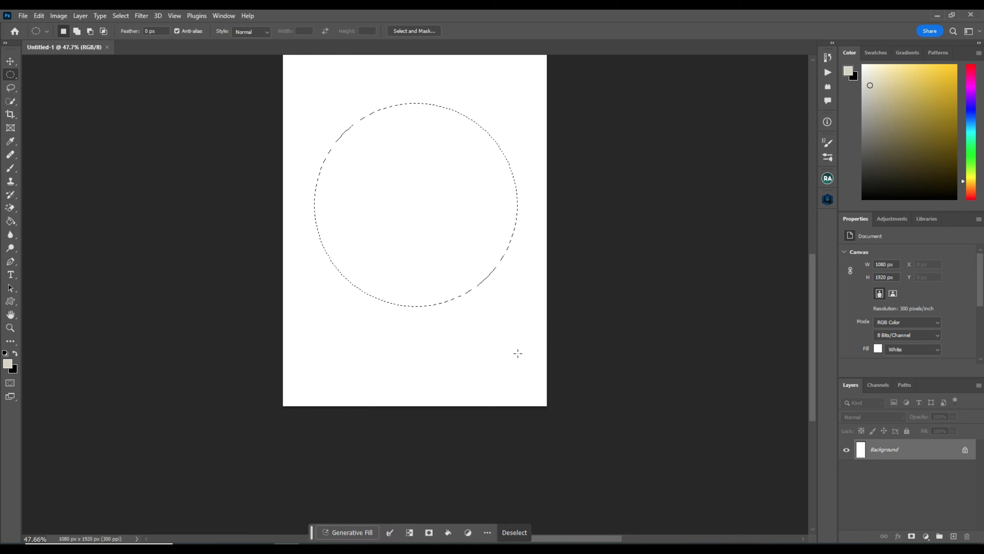
left_click_drag(357, 227, 330, 216)
left_click_drag(371, 148, 425, 234)
key("ctrl+d")
left_click_drag(321, 120, 486, 325)
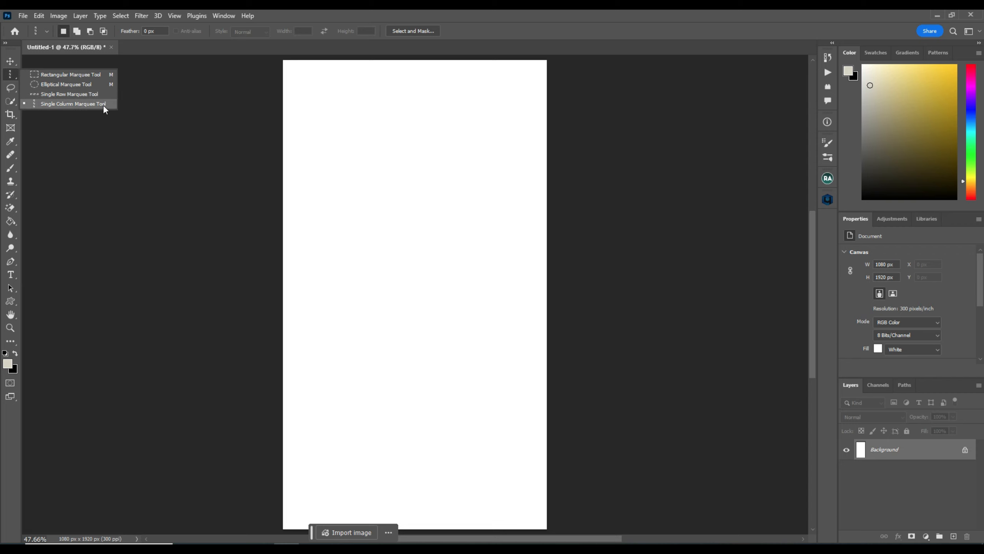
Step: Place a one-pixel horizontal selection just above mid-canvas with the Single Row Marquee tool, then deselect it
left_click(92, 93)
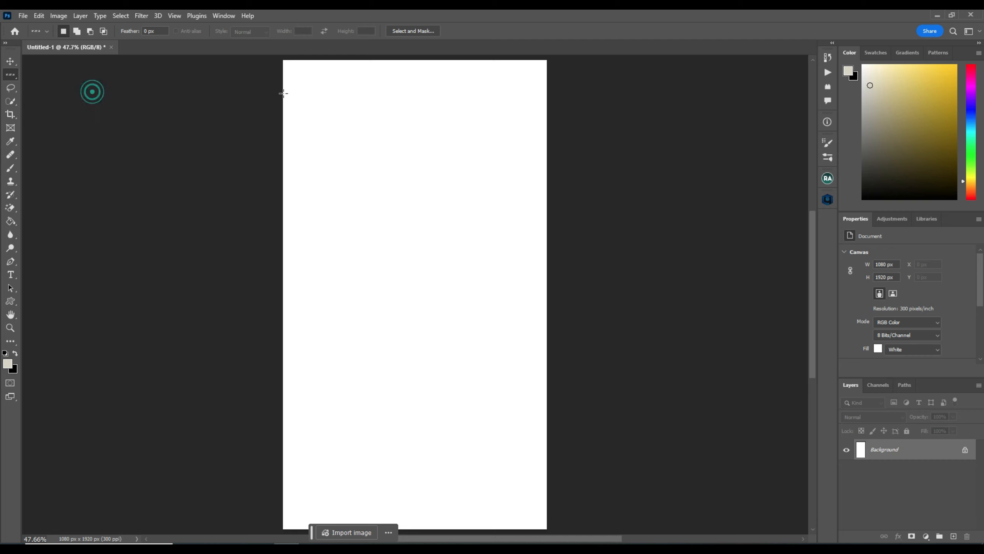
left_click_drag(349, 95, 392, 285)
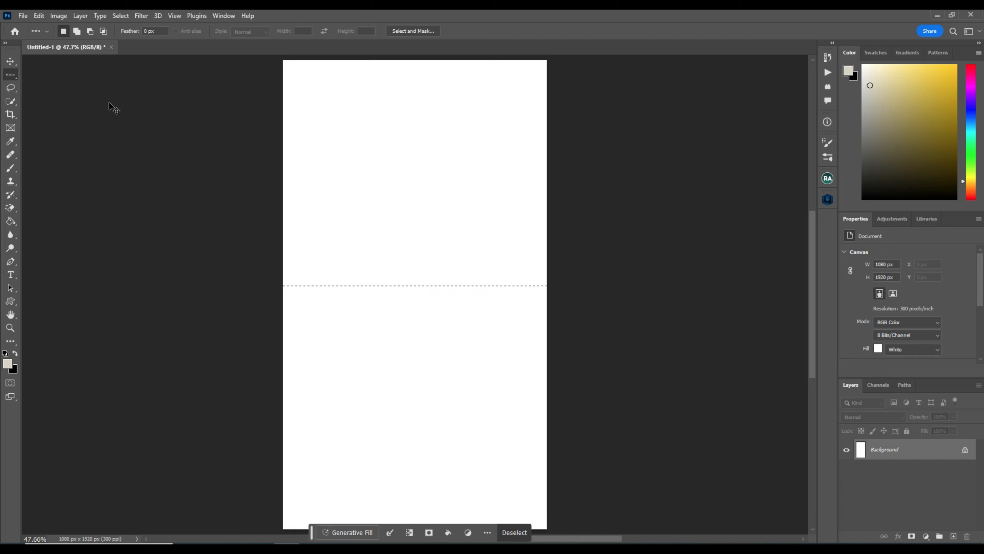
key("ctrl+d")
Step: Place and reposition a one-pixel vertical selection with the Single Column Marquee tool, then undo and deselect it
right_click(14, 75)
left_click(93, 103)
left_click_drag(327, 180, 576, 218)
left_click_drag(442, 218, 374, 218)
key("ctrl+z")
key("ctrl+d")
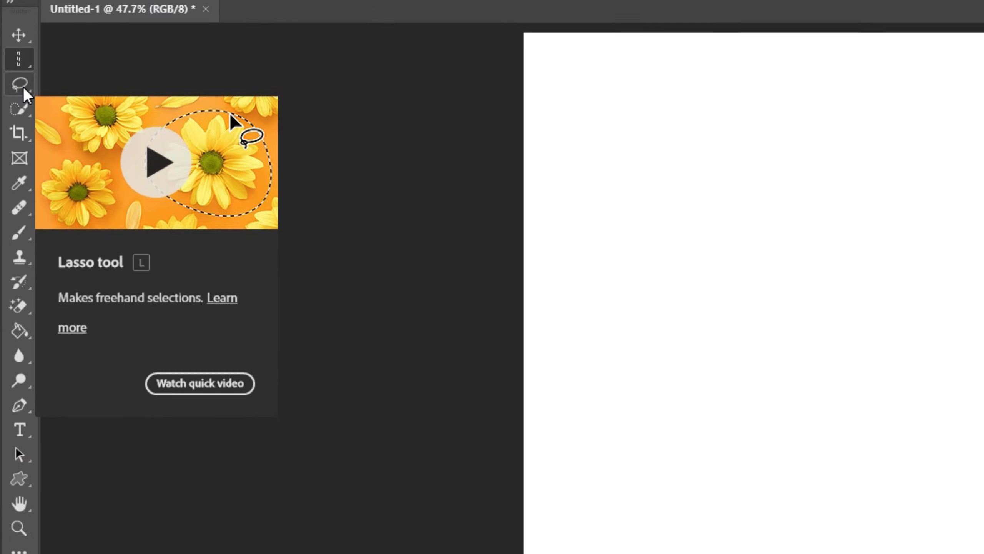
Step: Draw a looping freehand selection and a tall, roughly rectangular one with the Lasso tool, deselecting each
left_click(23, 88)
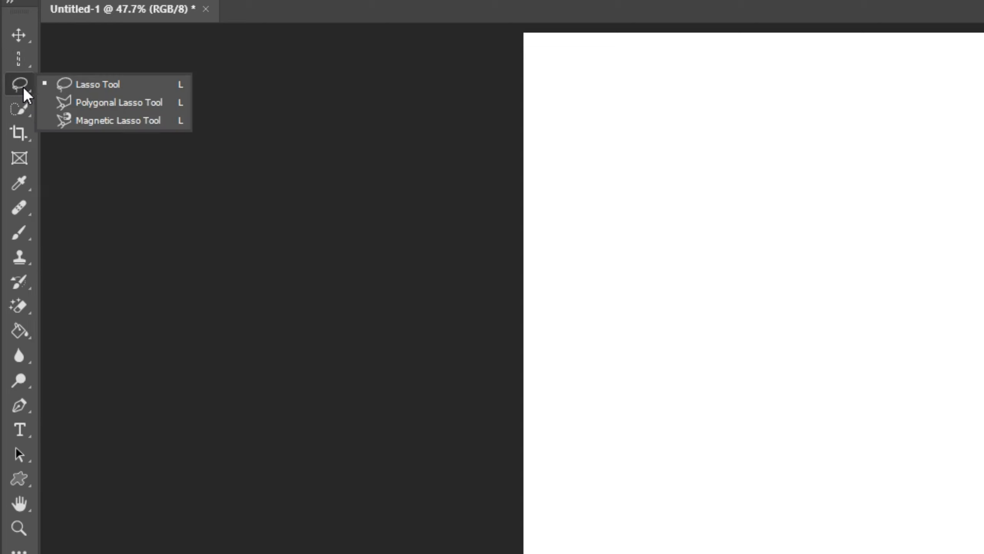
left_click(130, 89)
mouse_move(292, 270)
left_mouse_down()
mouse_move(451, 473)
mouse_move(516, 138)
mouse_move(497, 535)
mouse_move(470, 553)
left_mouse_up()
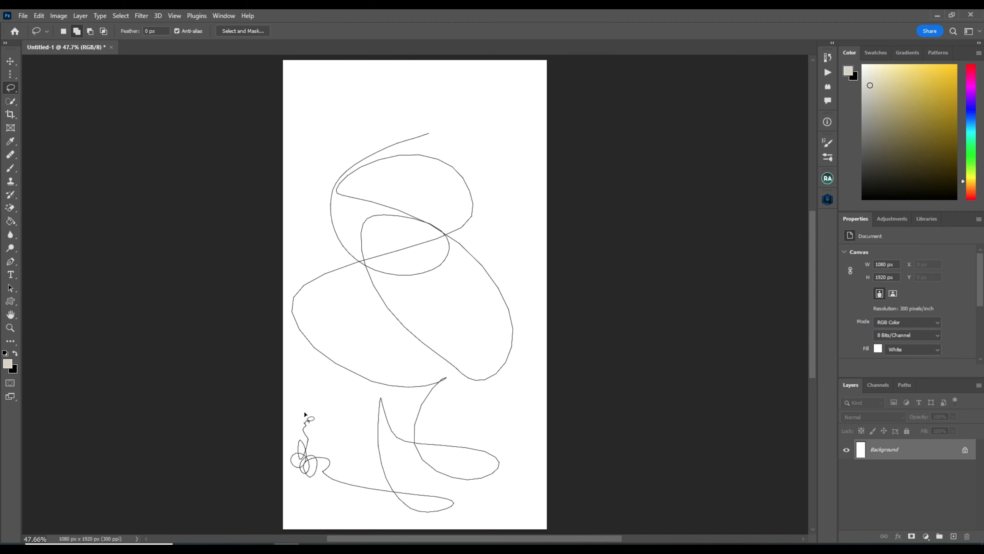
left_click_drag(301, 406, 387, 146)
left_click_drag(428, 136, 430, 144)
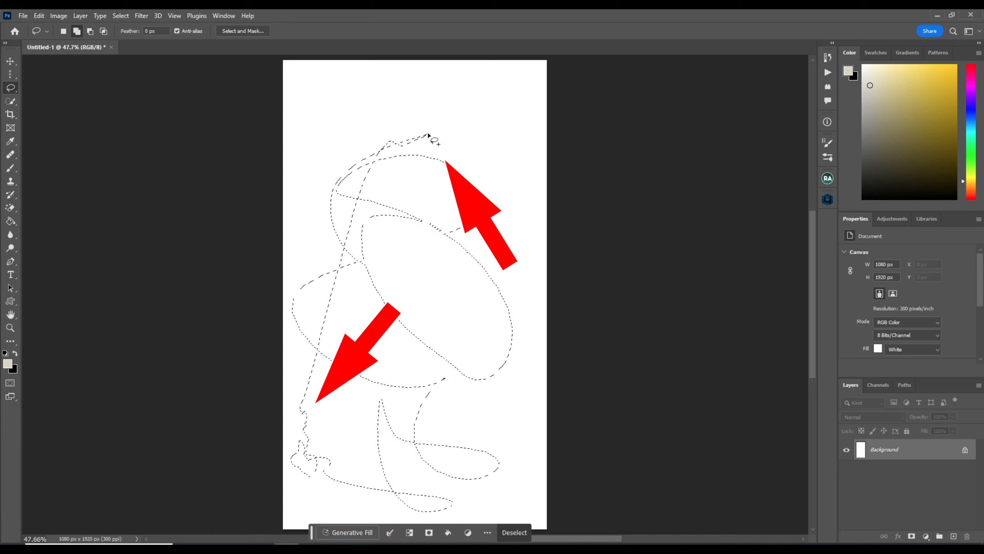
key("ctrl+d")
mouse_move(338, 89)
left_mouse_down()
mouse_move(329, 394)
mouse_move(447, 408)
mouse_move(484, 289)
mouse_move(475, 67)
mouse_move(450, 80)
left_mouse_up()
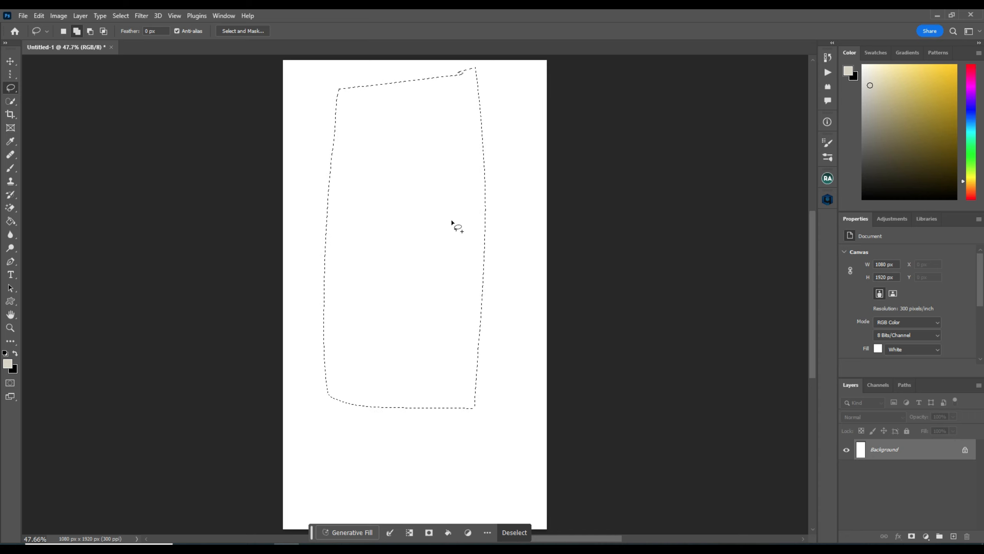
key("ctrl+d")
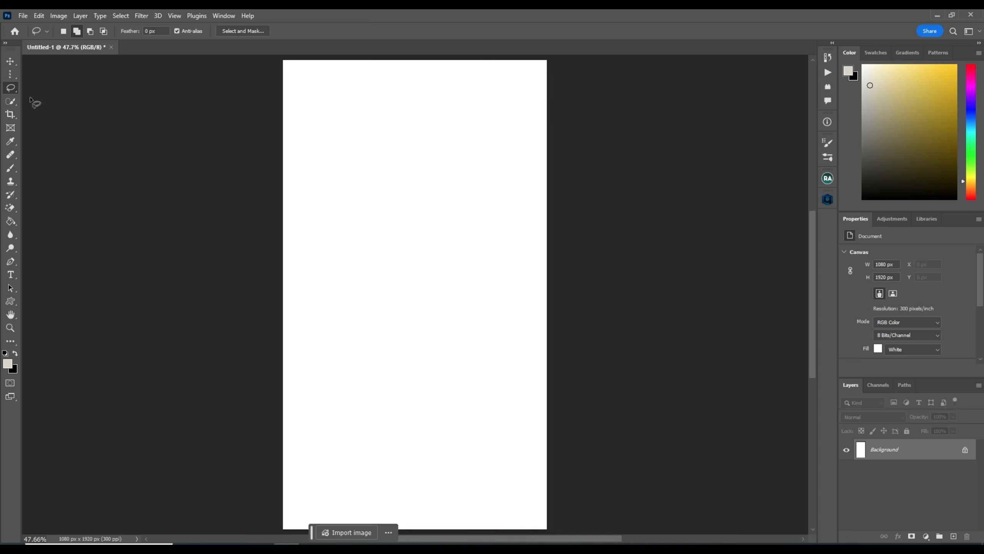
Step: Start a straight-edged selection with the Polygonal Lasso tool, running from the canvas's upper left down to its lower part
right_click(10, 87)
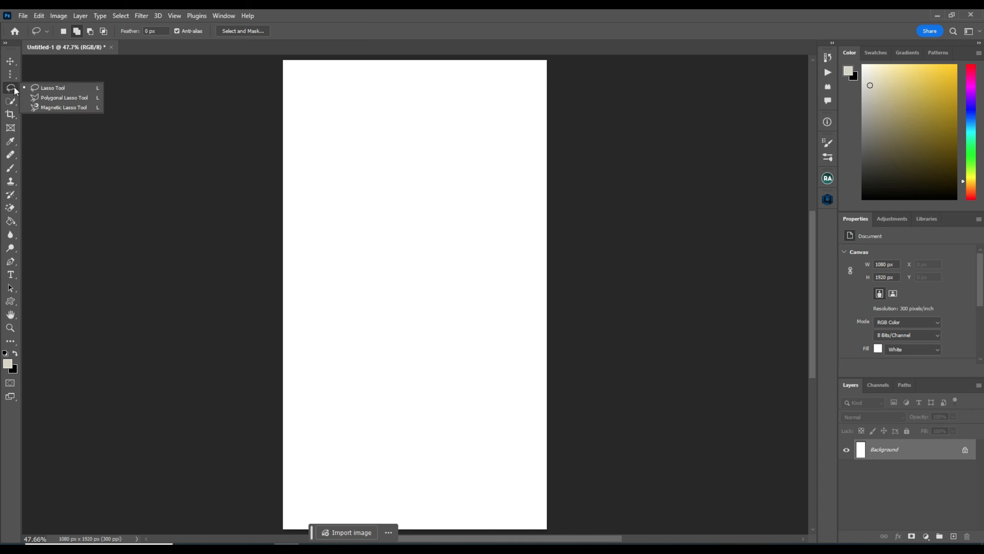
left_click(76, 98)
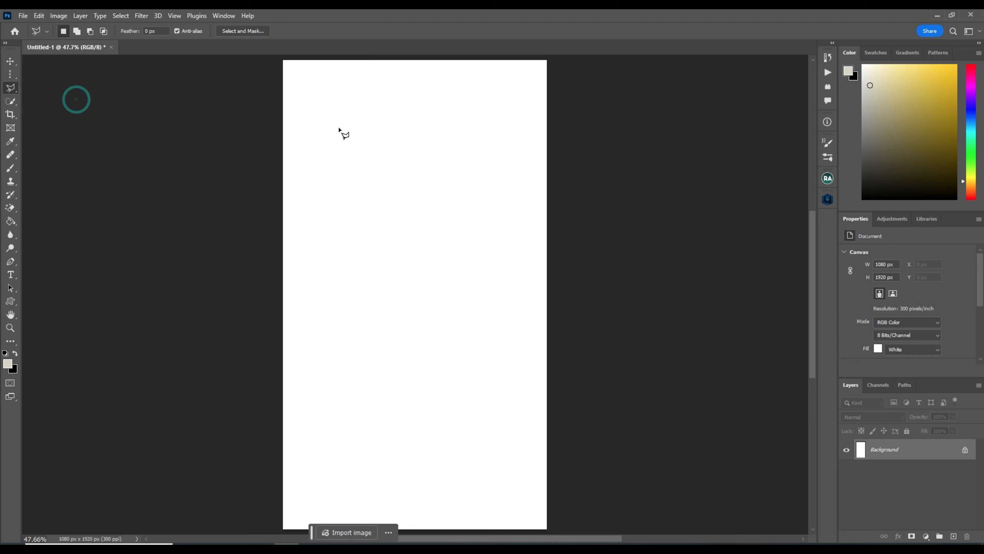
left_click(339, 129)
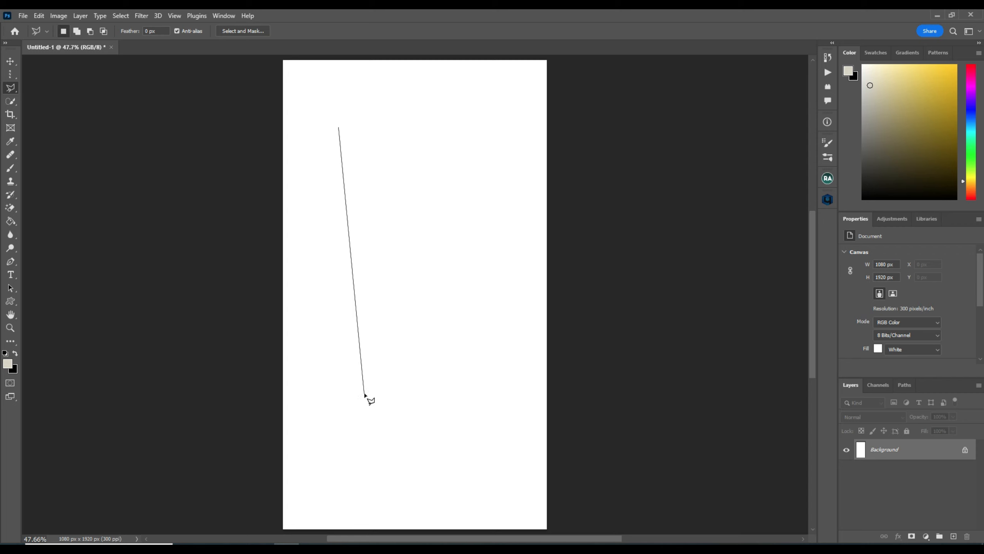
left_click(364, 394)
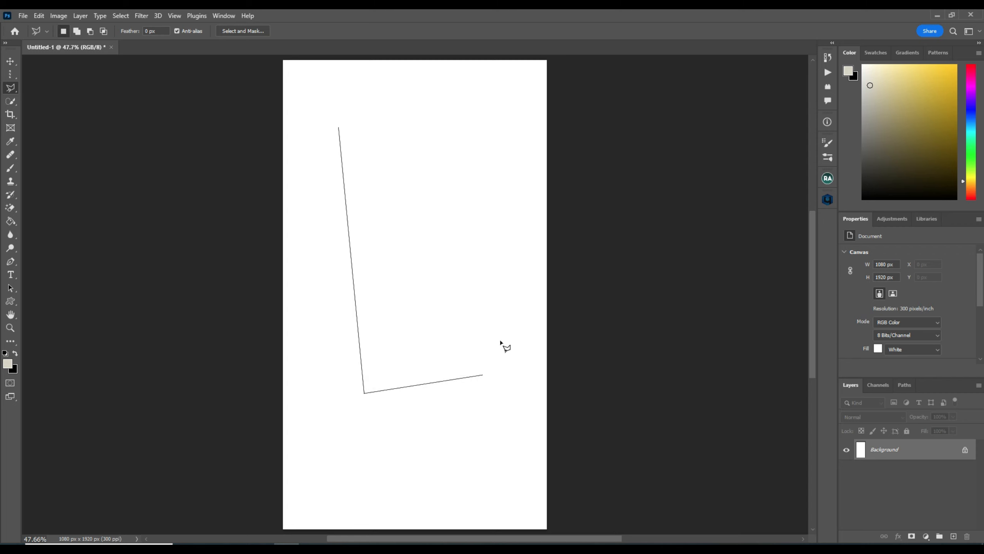
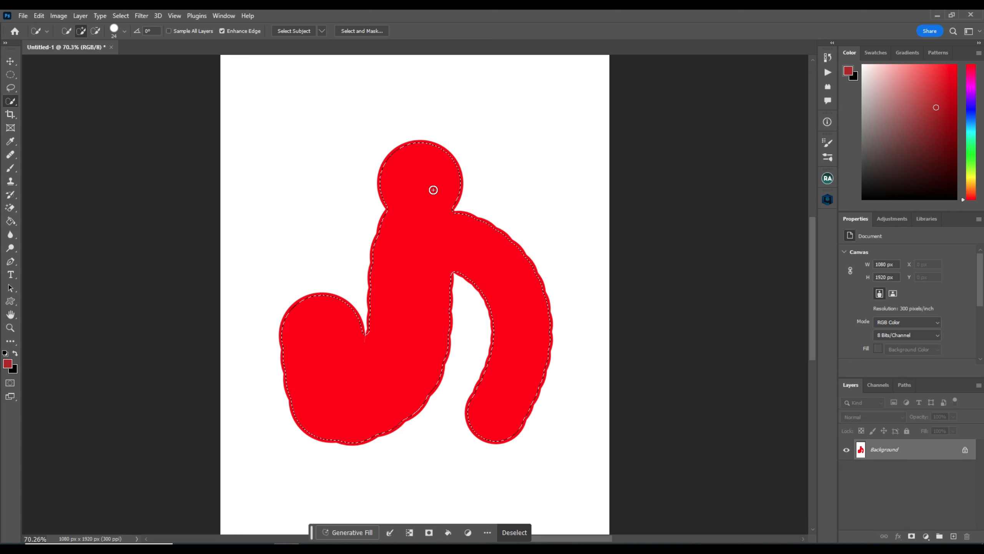
Step: Clear the selection around the red shape and select the white background with the Magic Wand tool
key("ctrl+d")
right_click(10, 102)
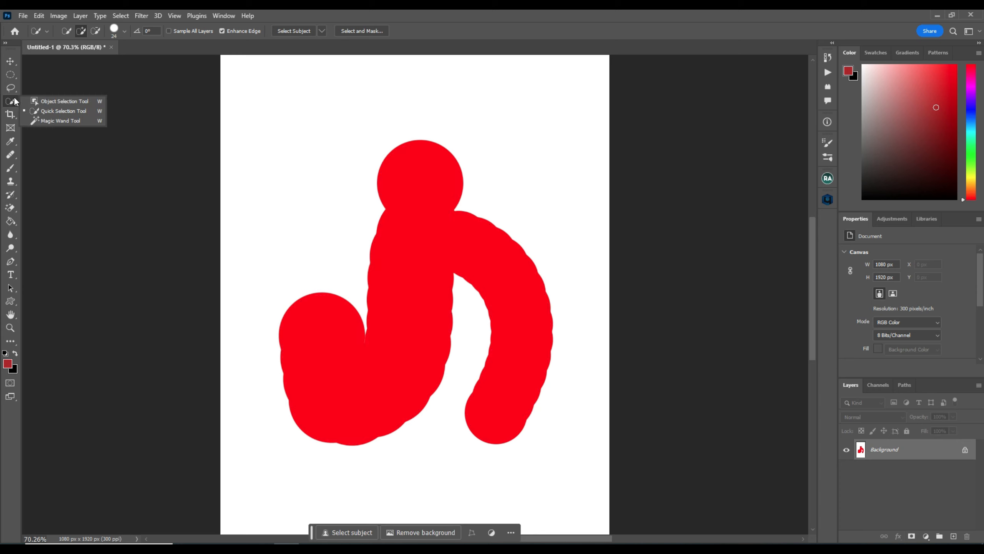
left_click(56, 121)
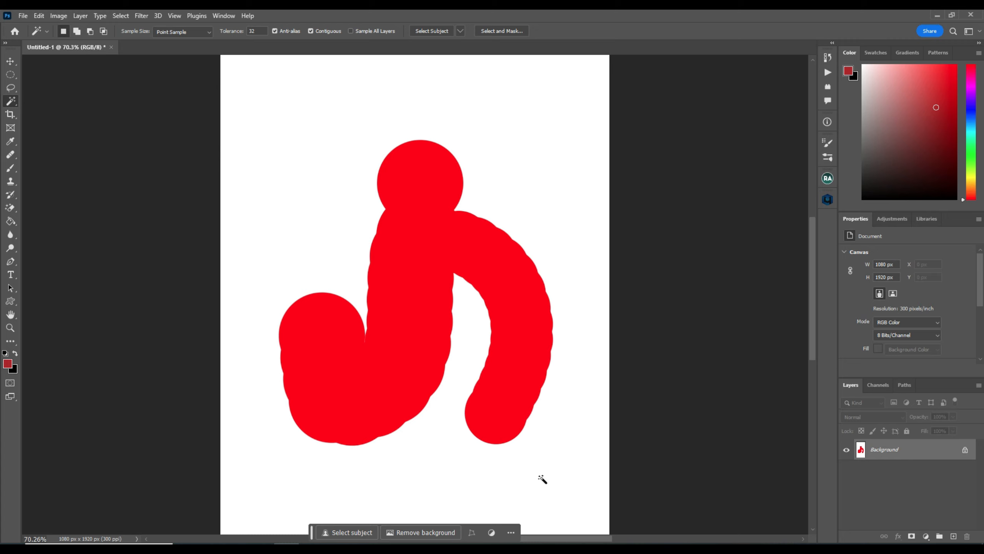
left_click(315, 184)
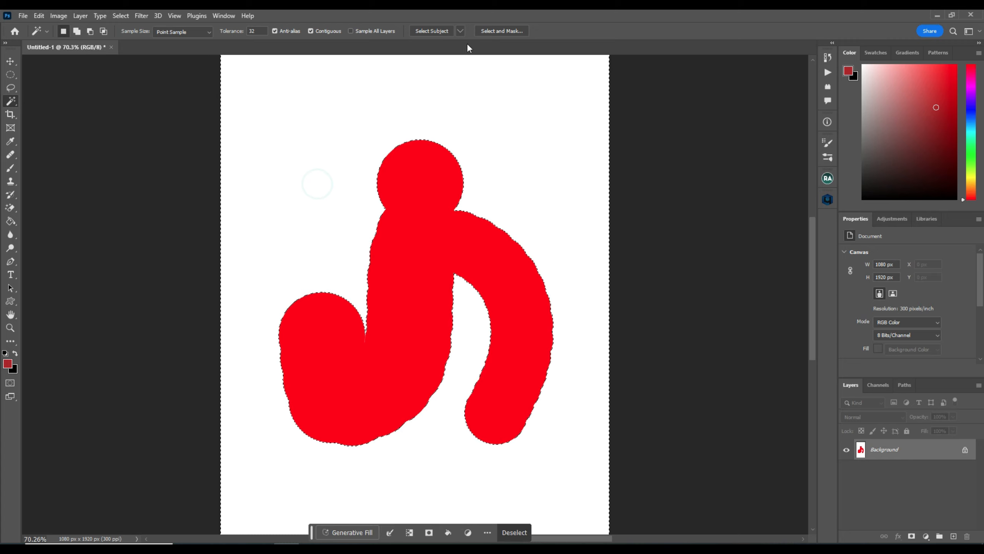
scroll(601, 171, "down", 3)
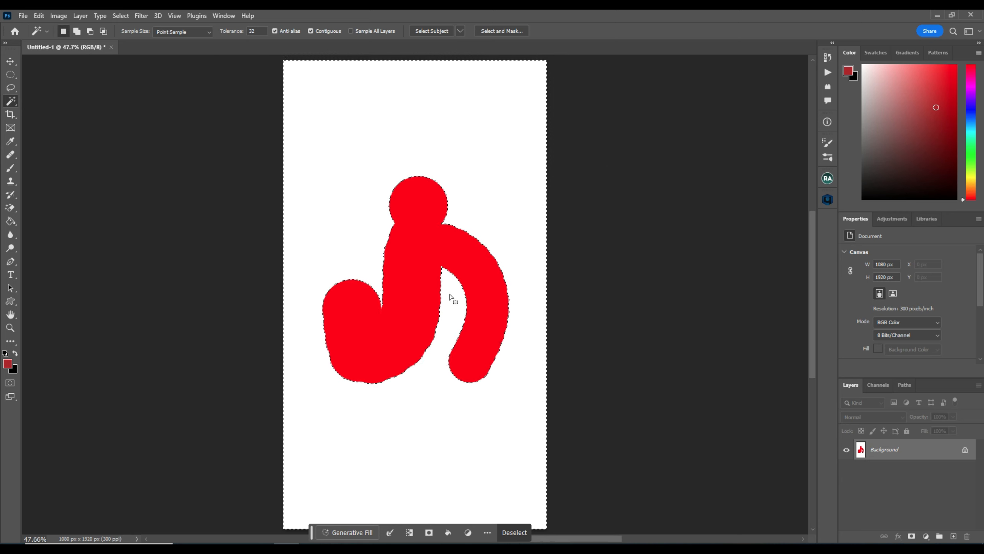
Step: Deselect the background and select the red painted shape with the Magic Wand tool
key("ctrl+d")
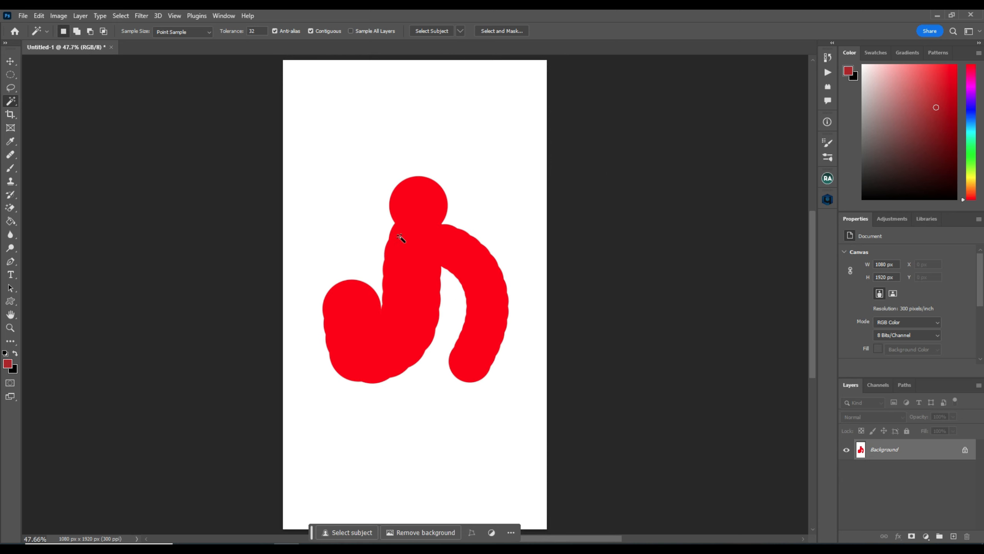
left_click(422, 216)
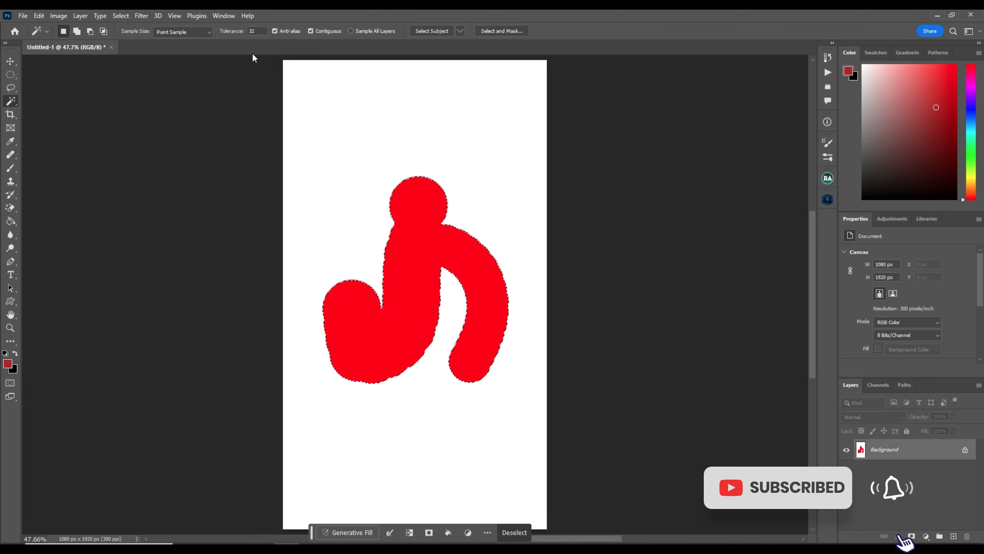
Step: Clear the current selection and reselect the red shape with the Magic Wand tool at a tolerance of 112
key("z")
left_click_drag(416, 178, 471, 205)
key("ctrl+d")
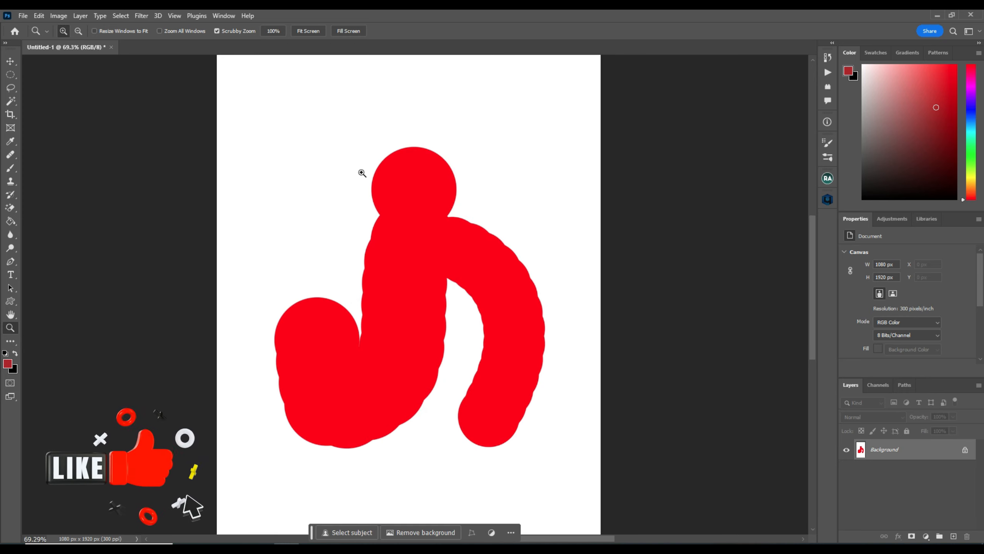
key("shift+w")
right_click(11, 101)
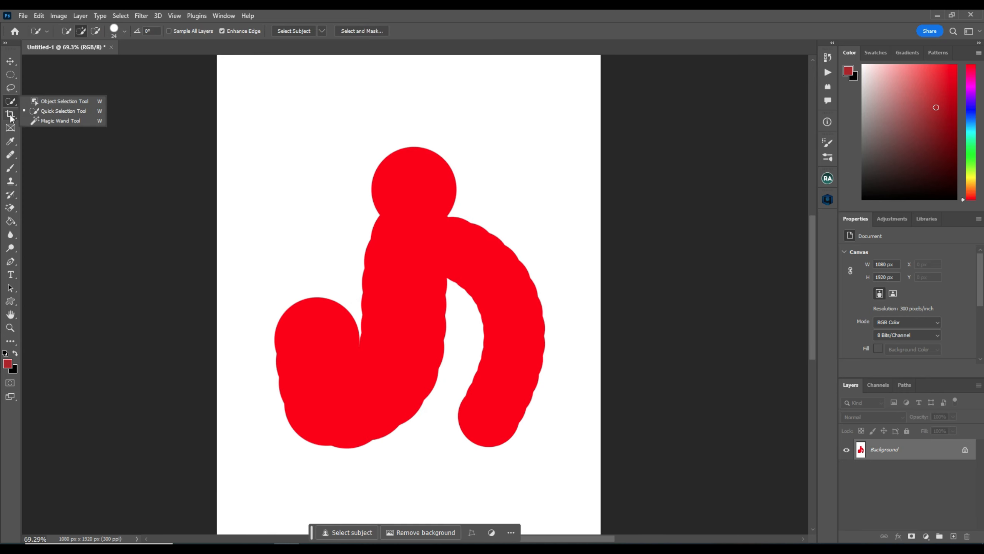
left_click(53, 119)
left_click_drag(229, 31, 261, 31)
left_click(414, 195)
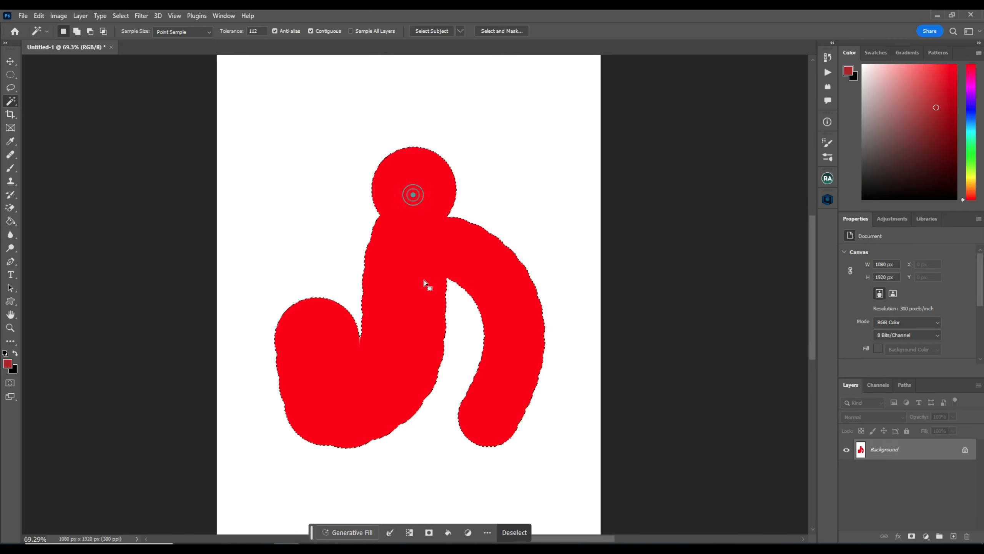
Step: Inspect the selection edge up close, raise the Magic Wand tolerance to 243 and clear the selection
key("z")
left_click_drag(455, 210, 574, 228)
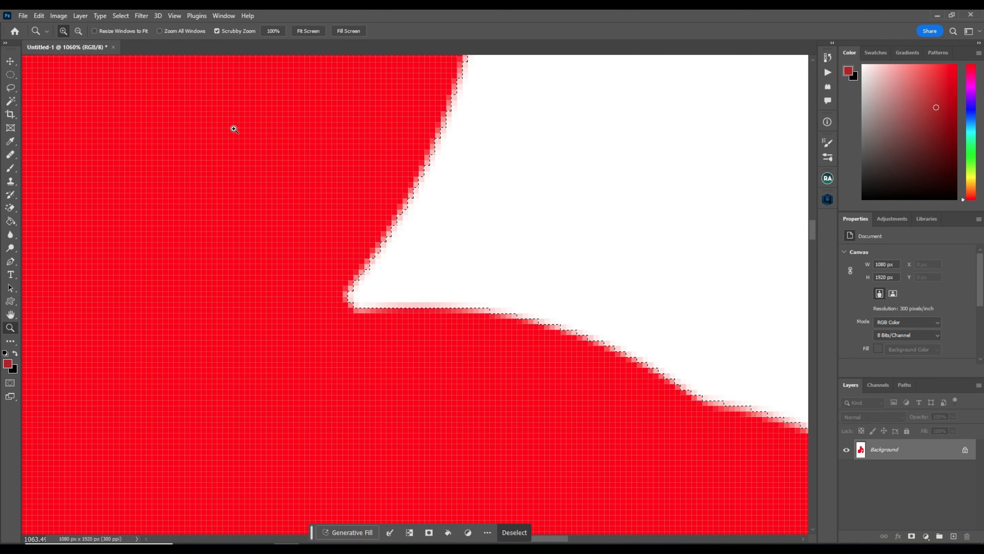
key("w")
left_click_drag(228, 34, 248, 31)
left_click(252, 203)
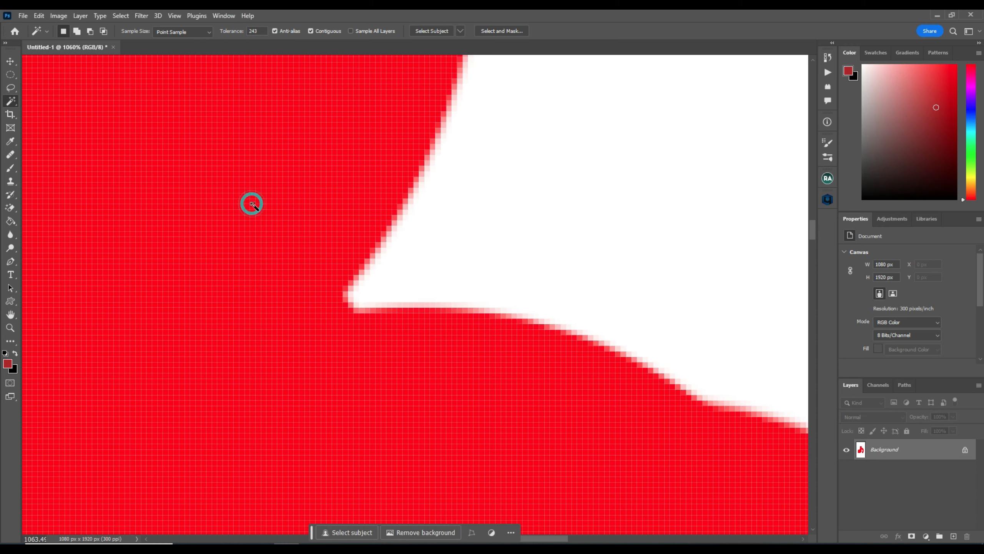
key("ctrl+0")
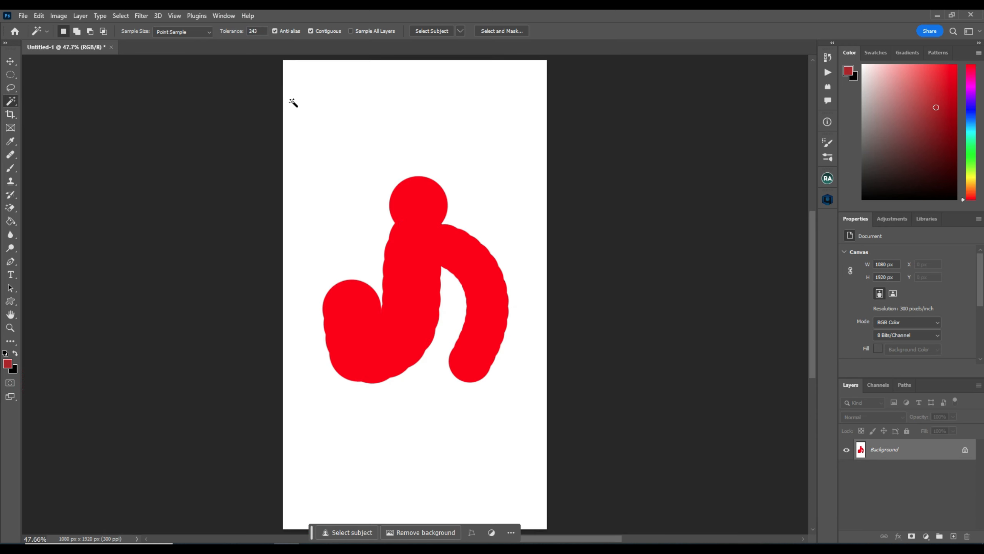
Step: Lower the Magic Wand tolerance, select the red shape and examine its selection edge at pixel level
left_click_drag(237, 34, 223, 34)
left_click(432, 221)
key("z")
left_click_drag(450, 222, 604, 239)
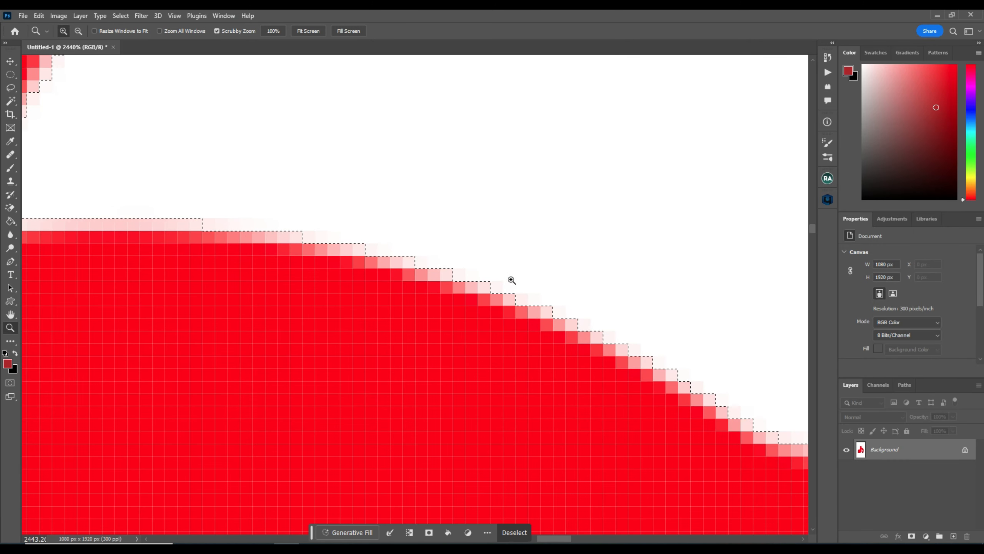
left_click_drag(525, 282, 372, 292)
Step: Try the Magic Wand on the red shape at low tolerance, ending with the shape selected at a tolerance of 3
key("w")
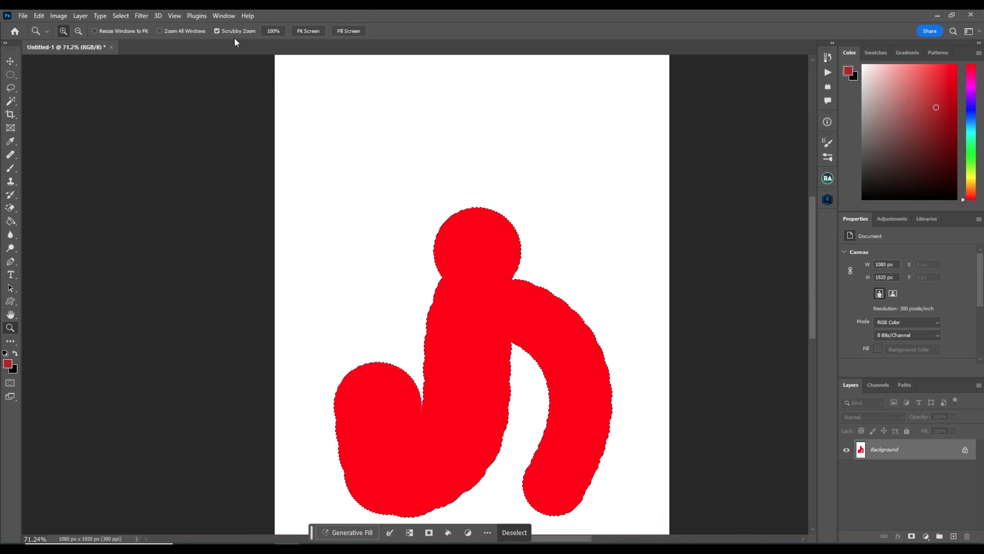
left_click_drag(239, 33, 133, 38)
left_click(458, 258)
left_click(478, 292)
left_click(471, 307)
left_click(469, 274)
key("ctrl+d")
left_click_drag(240, 33, 236, 33)
left_click(500, 264)
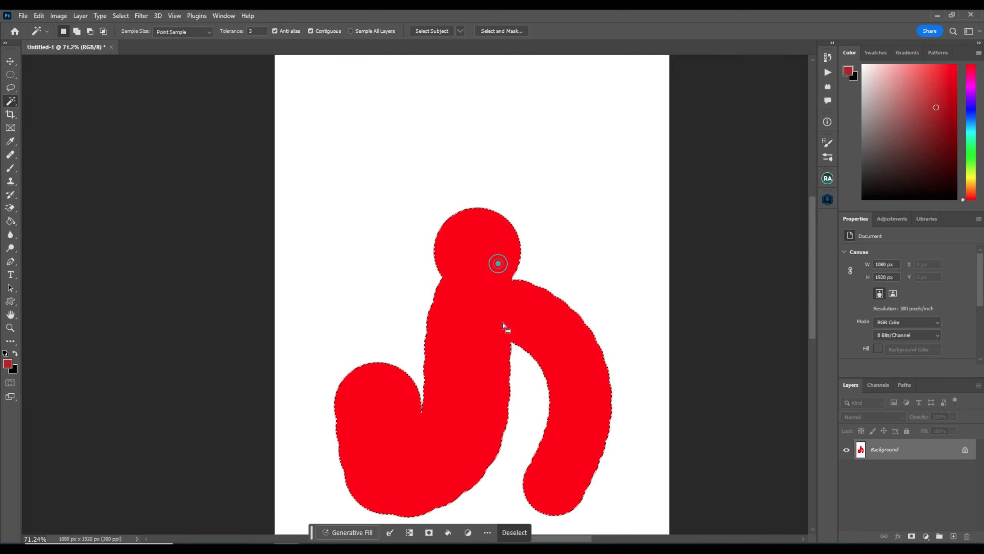
Step: Select the white background around the red shape with the Magic Wand and inspect the edge near the round head
left_click(431, 274)
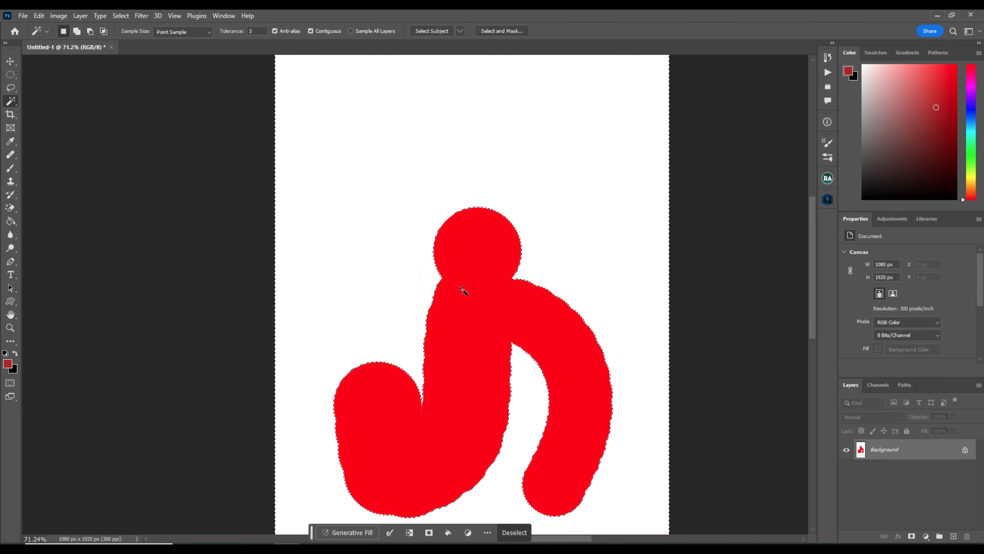
key("z")
left_click_drag(434, 268, 514, 292)
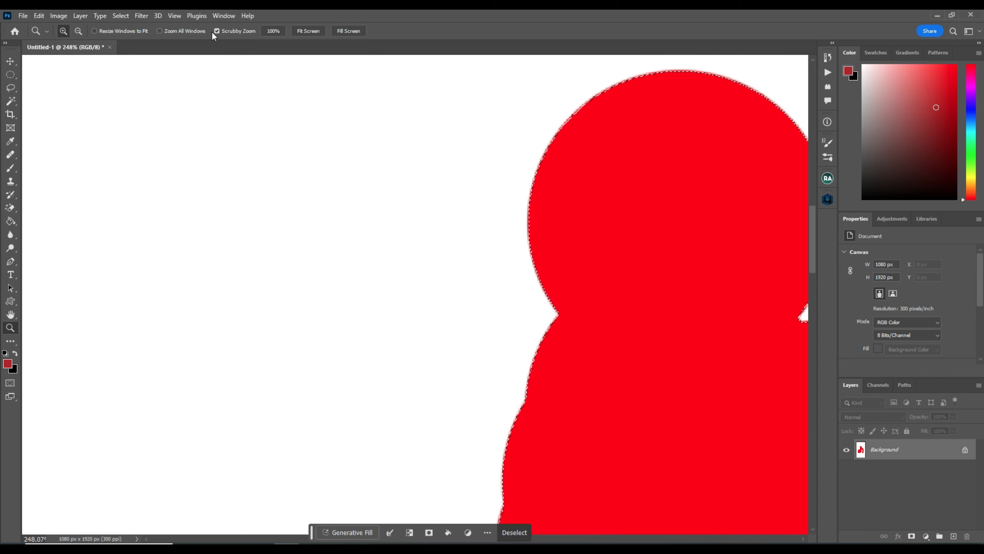
Step: Set the Magic Wand tolerance to 0, select the red shape and examine which edge pixels the selection includes
key("w")
left_click_drag(233, 31, 227, 31)
left_click(672, 219)
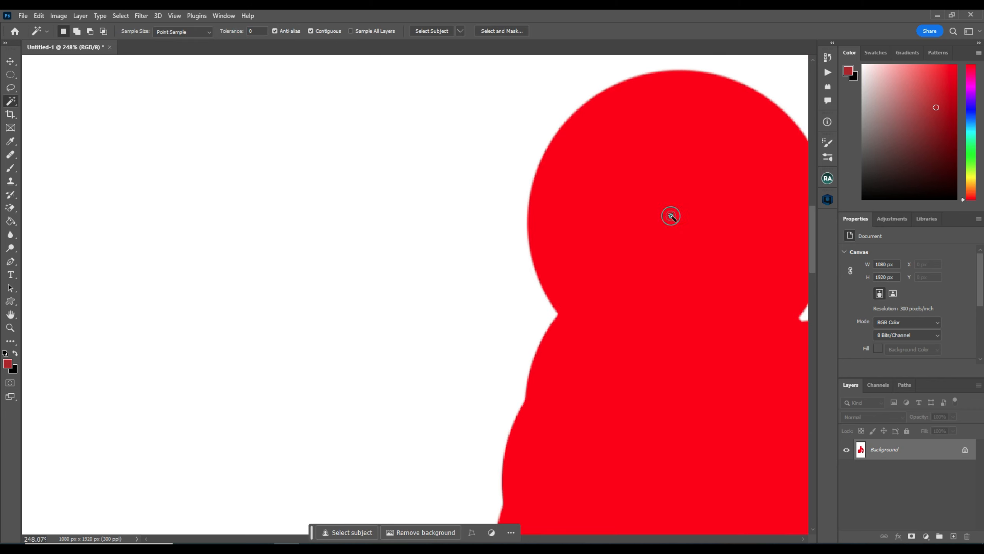
key("z")
left_click_drag(533, 244, 503, 286)
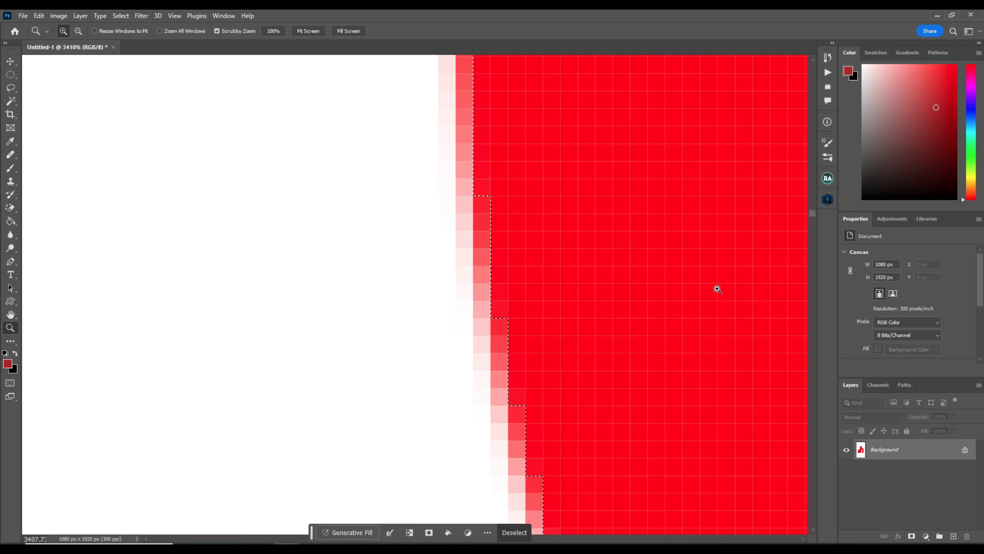
left_click_drag(717, 288, 659, 296)
key("ctrl+0")
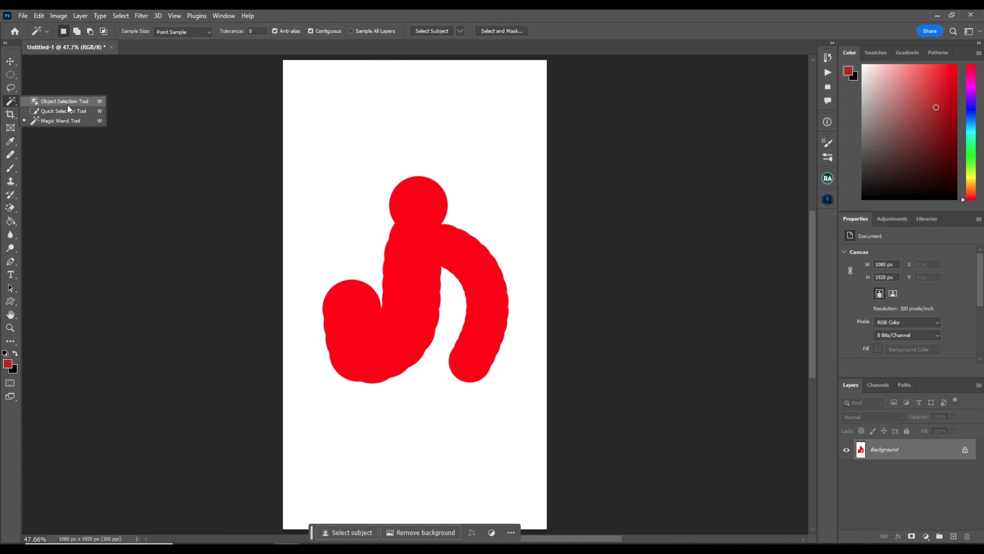
Step: Draw an Object Selection rectangle of about 561 x 461 px around the shape's round head, and deselect the result
left_click(68, 102)
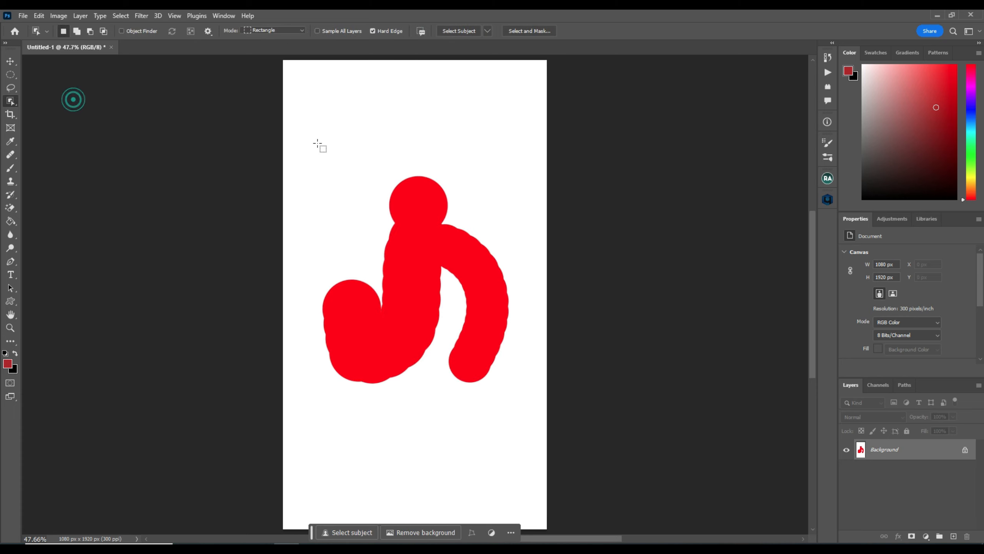
left_click_drag(347, 146, 484, 257)
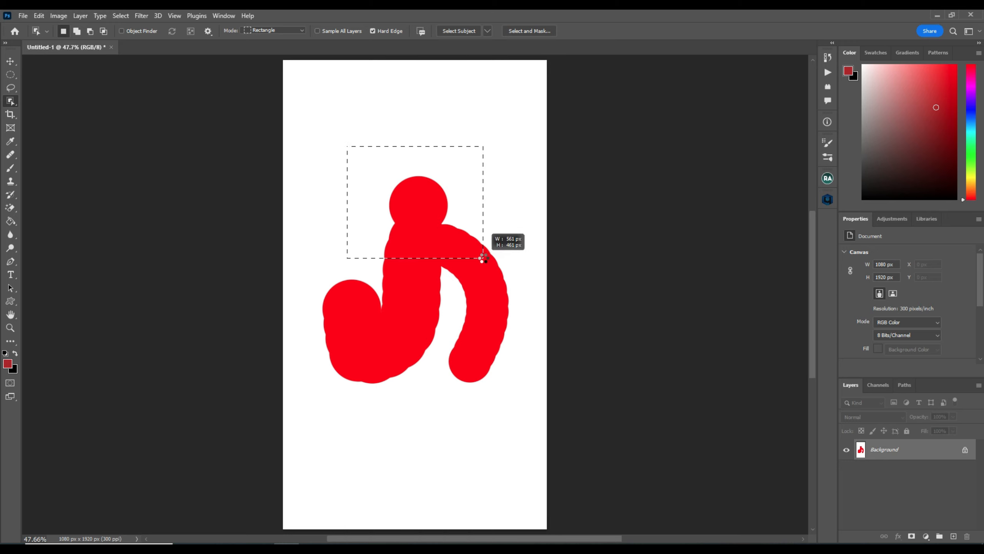
left_click_drag(483, 257, 483, 258)
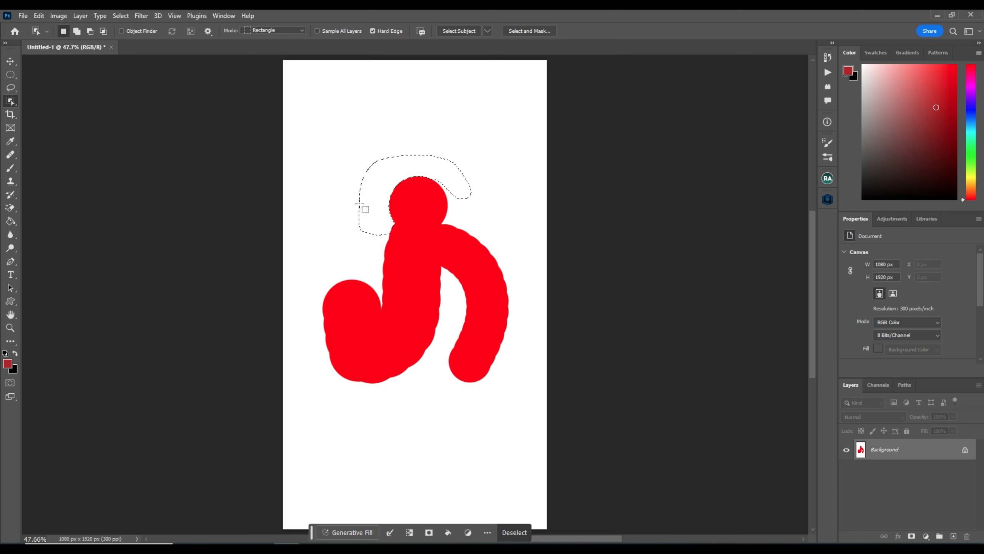
left_click(417, 218)
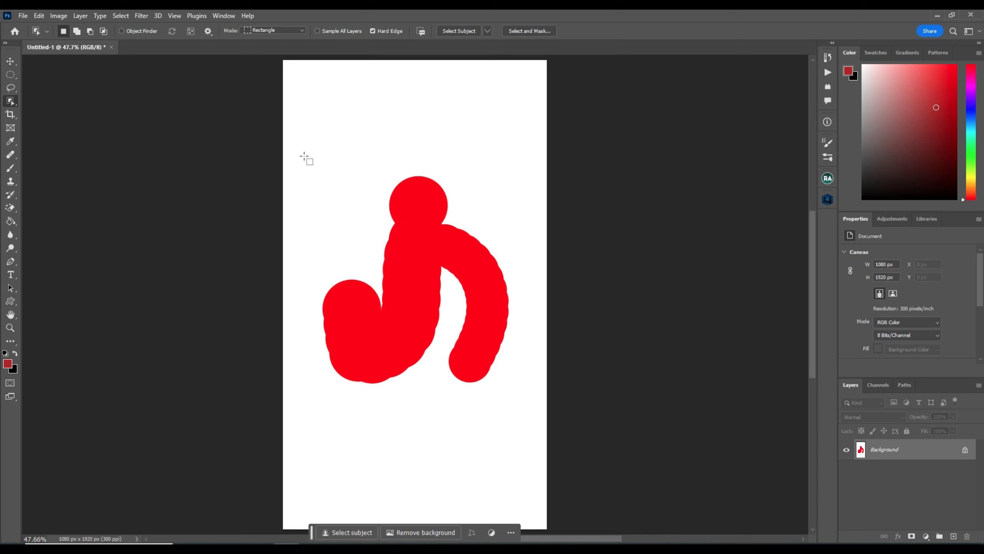
Step: Select the whole red shape with an Object Selection rectangle around it, inspect the selection edge and deselect
left_click_drag(304, 140, 533, 410)
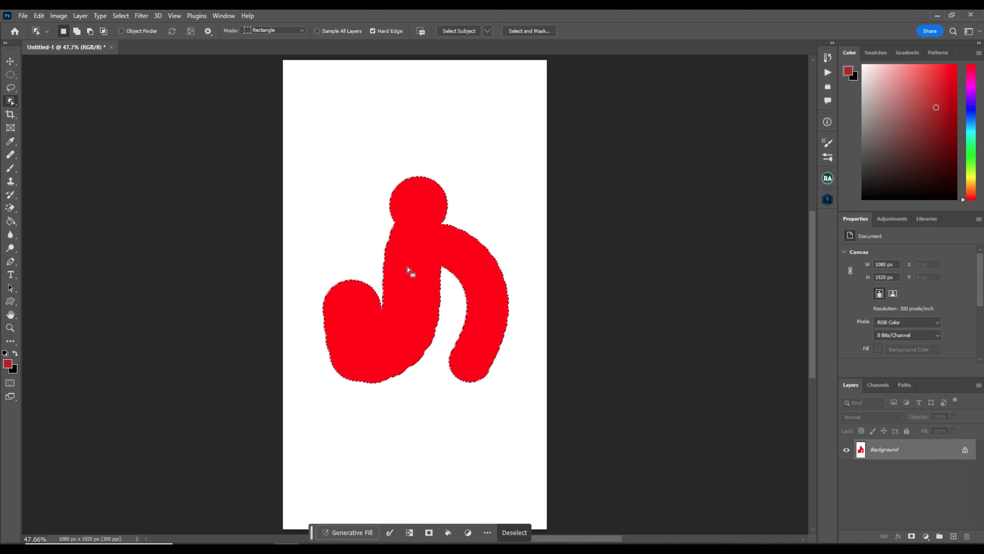
key("z")
mouse_move(388, 311)
left_mouse_down()
mouse_move(494, 303)
mouse_move(398, 321)
left_mouse_up()
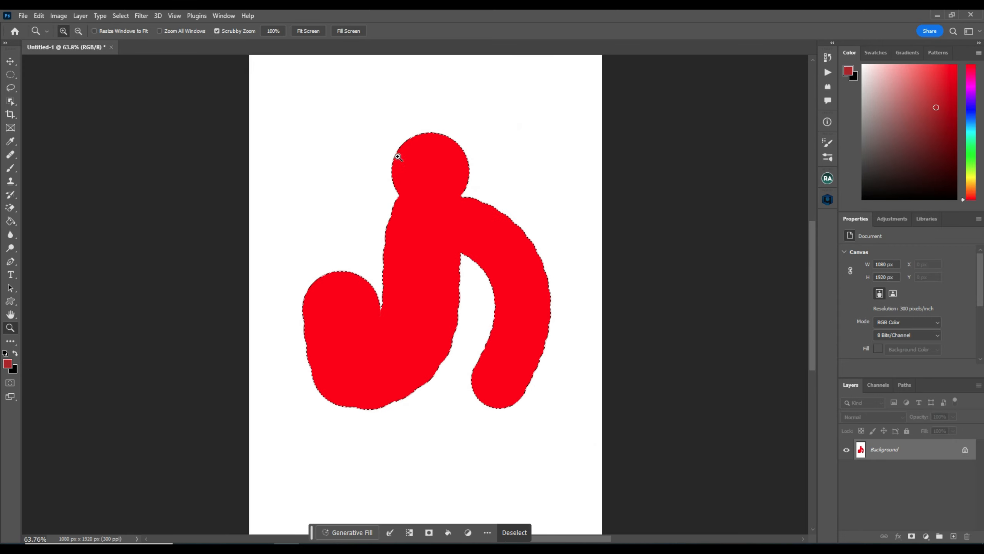
left_click_drag(374, 158, 500, 183)
left_click_drag(699, 237, 600, 251)
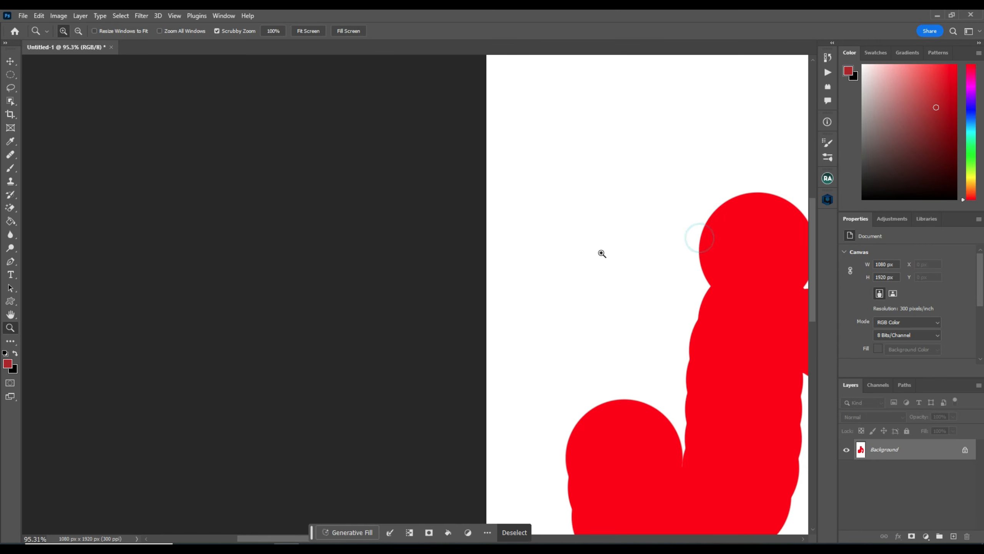
key("ctrl+0")
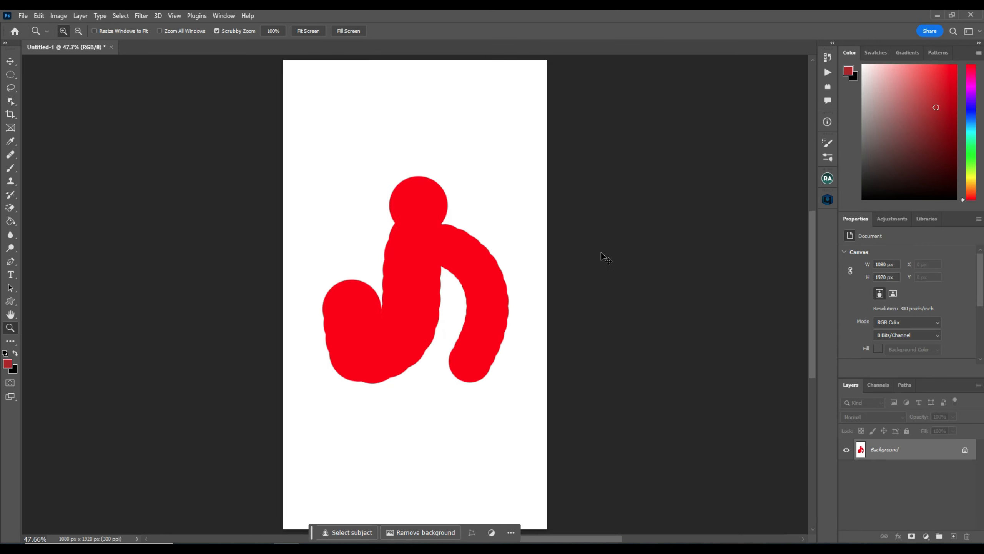
Step: Try adjusting the crop boundary at the canvas's right edge with the Crop tool
left_click(10, 100)
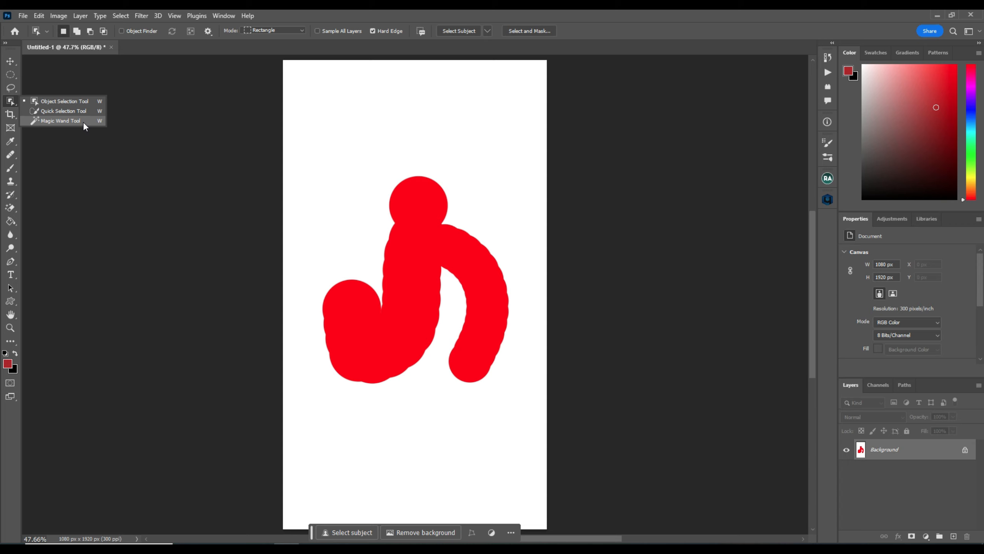
left_click(74, 100)
left_click(10, 114)
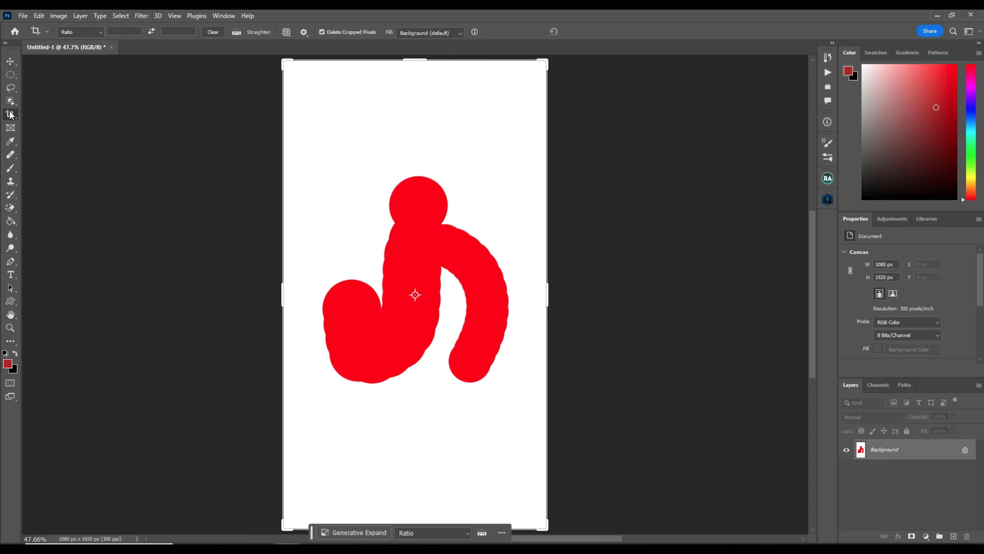
mouse_move(547, 295)
left_mouse_down()
mouse_move(512, 294)
mouse_move(558, 294)
mouse_move(534, 296)
mouse_move(549, 295)
left_mouse_up()
Step: Crop the canvas around the red shape to 952 x 1352 px with the Perspective Crop tool, using a slanted lower edge
right_click(10, 113)
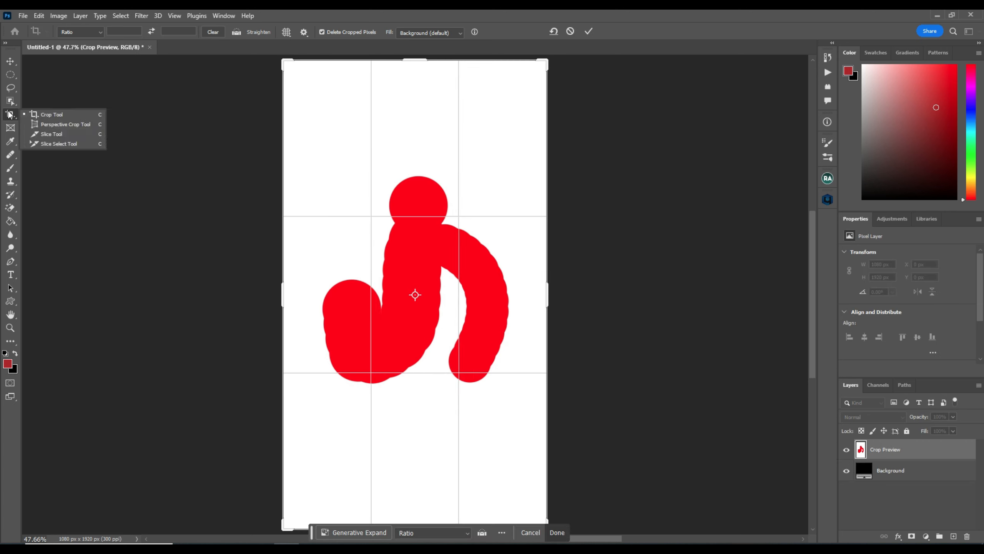
left_click(75, 125)
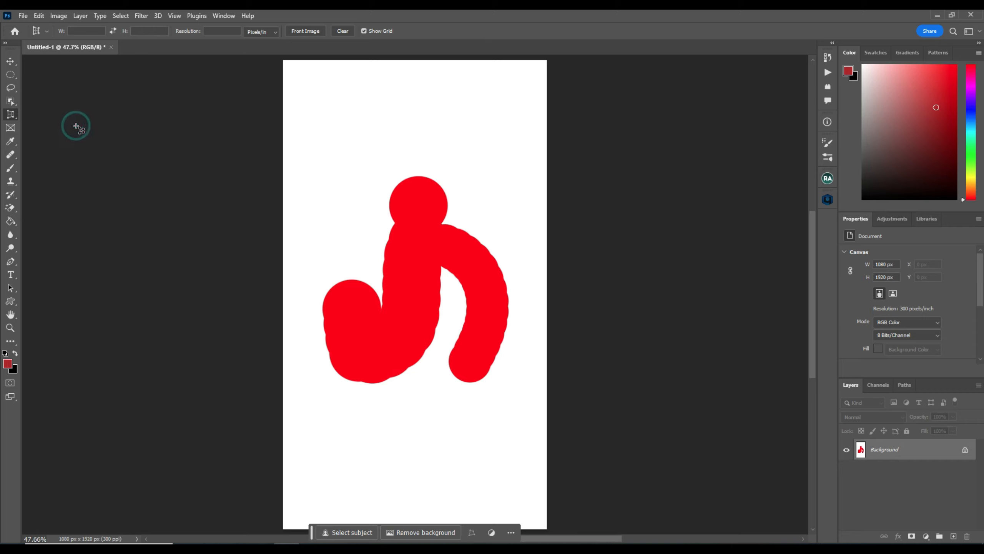
left_click_drag(298, 139, 524, 472)
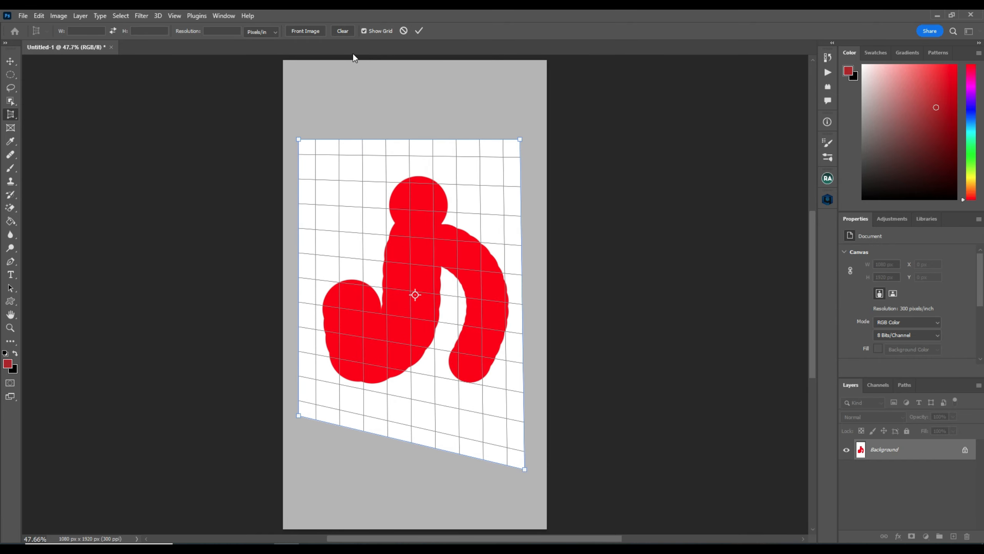
key("Return")
key("v")
key("ctrl+0")
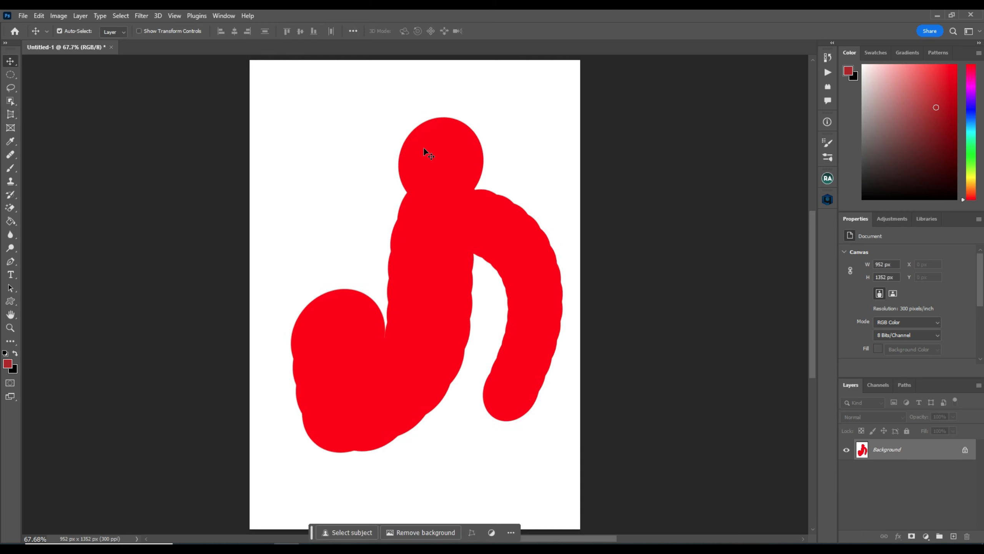
Step: Toggle the perspective crop with undo and redo to compare both versions, ending with the crop undone
key("ctrl+z")
key("ctrl+shift+z")
key("ctrl+z")
key("ctrl+shift+z")
key("ctrl+z")
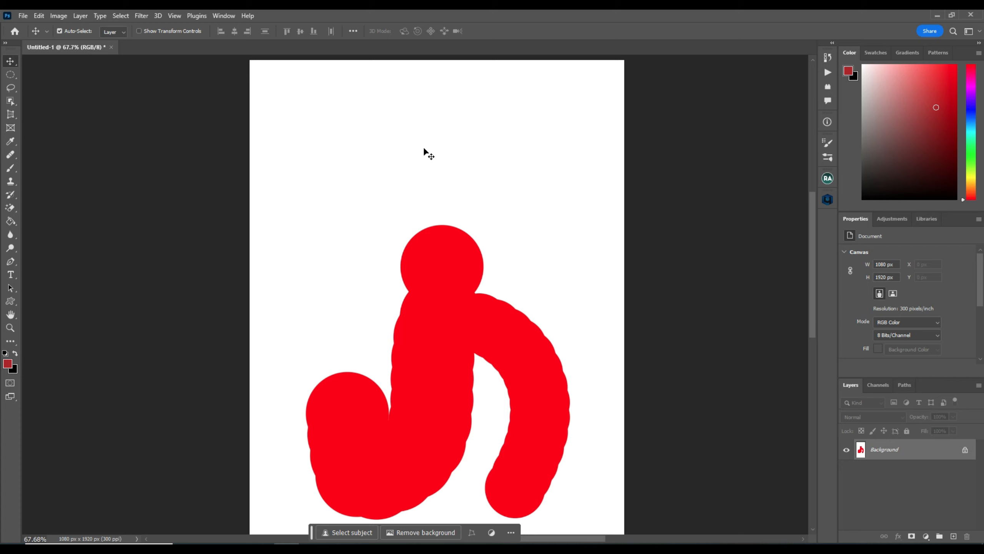
key("ctrl+0")
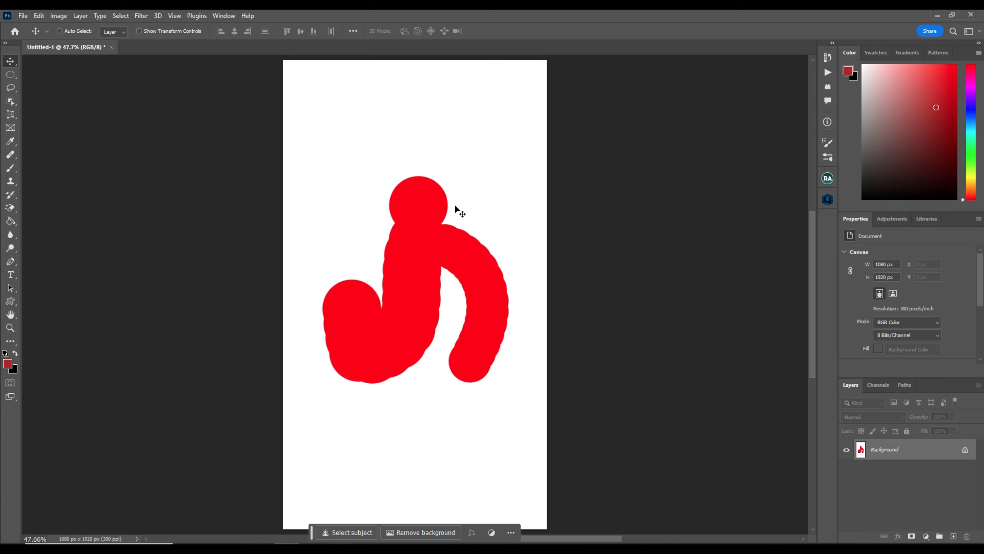
Step: Switch from the Perspective Crop tool to the Slice tool
left_click(10, 113)
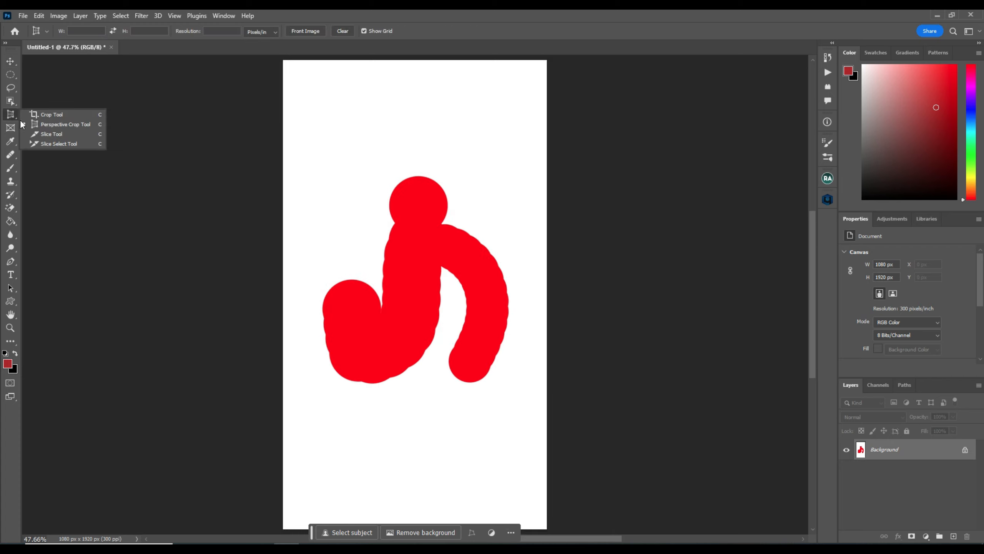
left_click(40, 134)
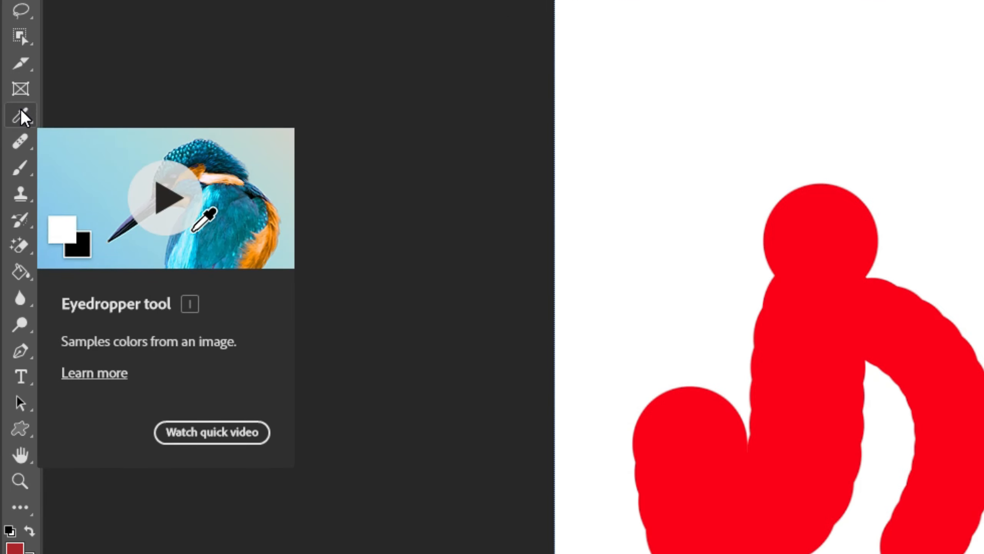
Step: Sample the shape's red as the foreground color with the Eyedropper tool and open the foreground Color Picker
left_click(20, 113)
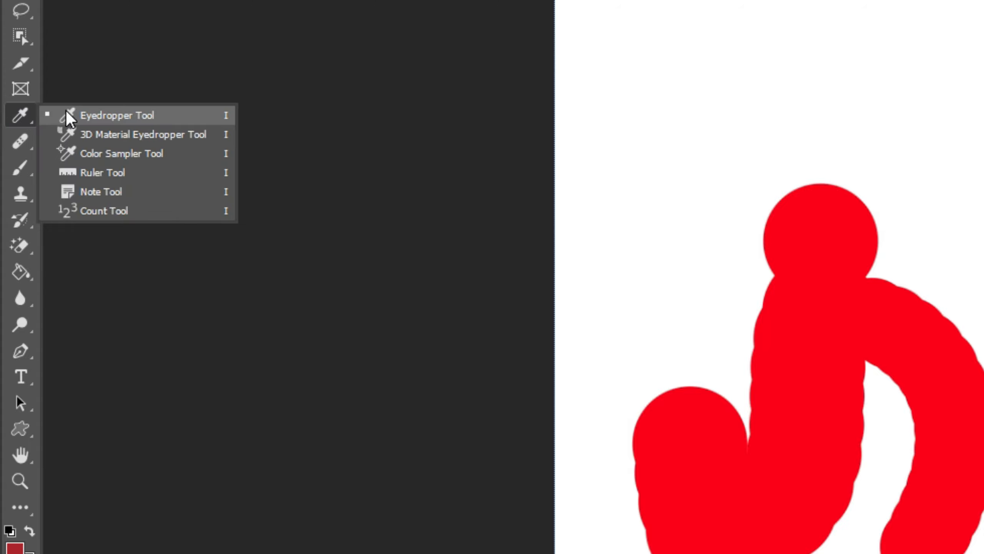
left_click(68, 115)
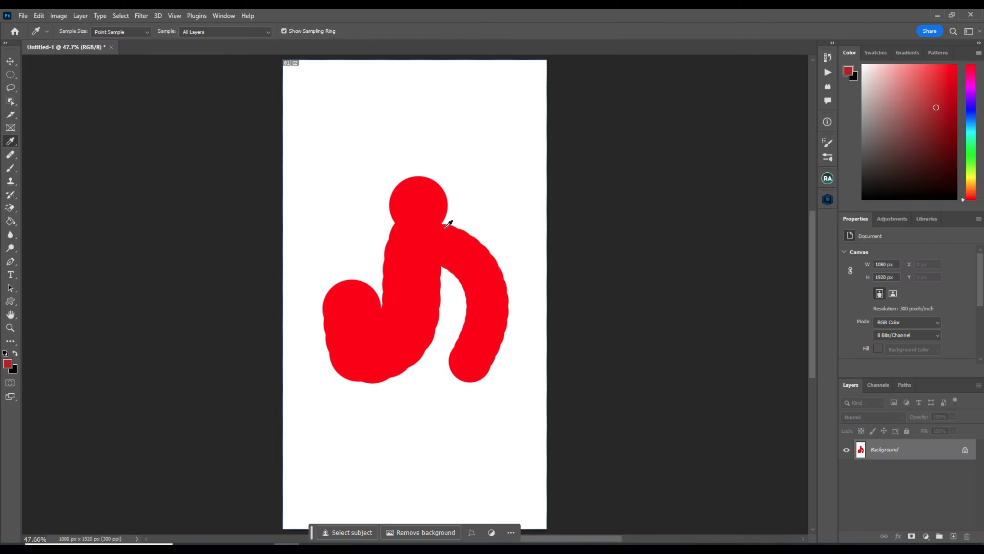
left_click(422, 234)
left_click(415, 207)
left_click(8, 364)
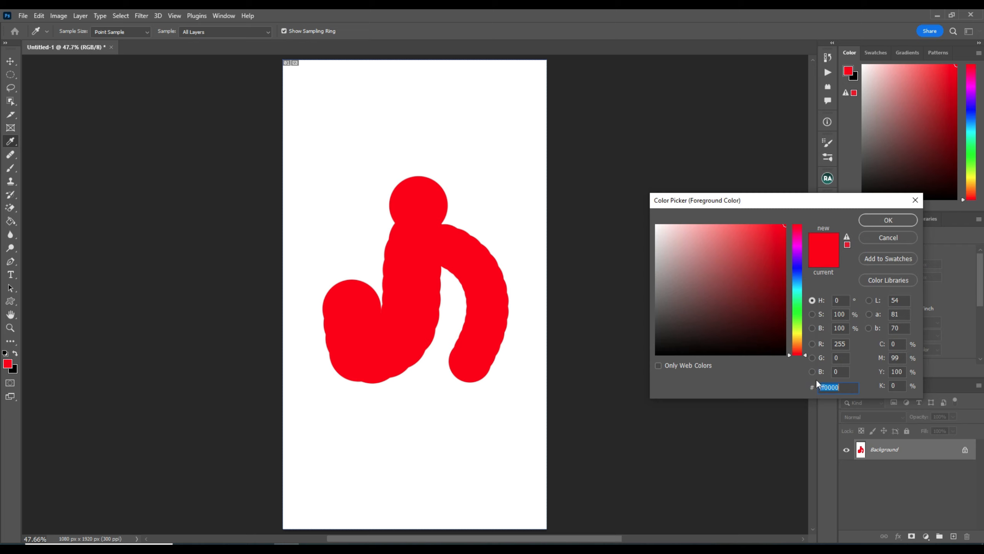
Step: Set the foreground color to dark red #a20000 and paint a short vertical Brush stroke above the right side of the red shape
left_click(758, 265)
left_click(878, 220)
key("b")
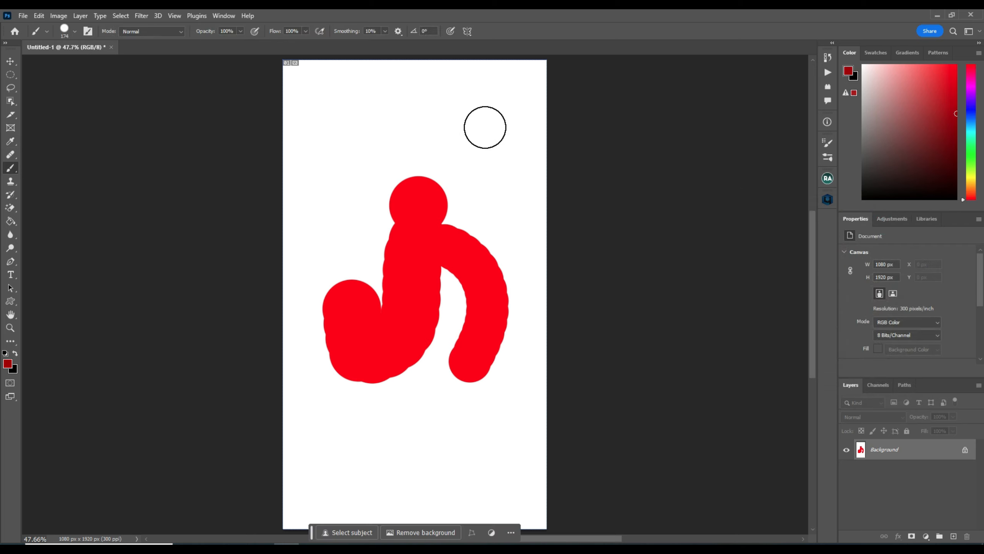
left_click_drag(484, 128, 487, 148)
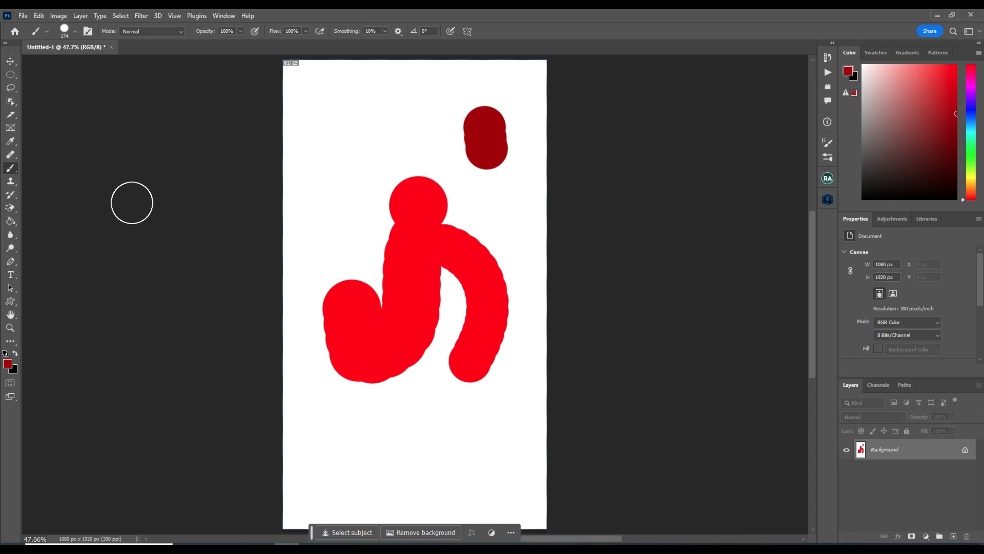
Step: Reset the colors with white as foreground and sample the dark red stroke with the Eyedropper tool
key("d")
key("x")
right_click(12, 169)
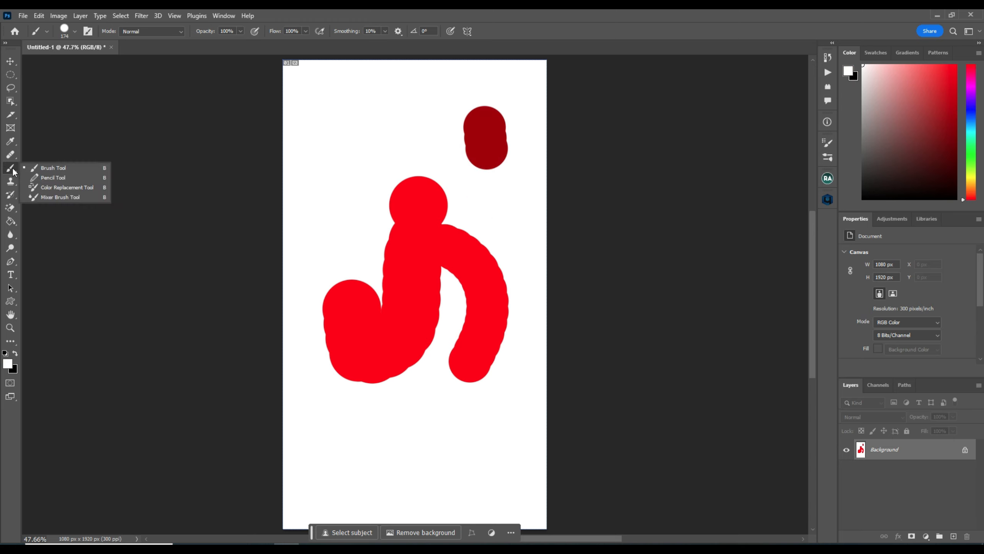
left_click(12, 142)
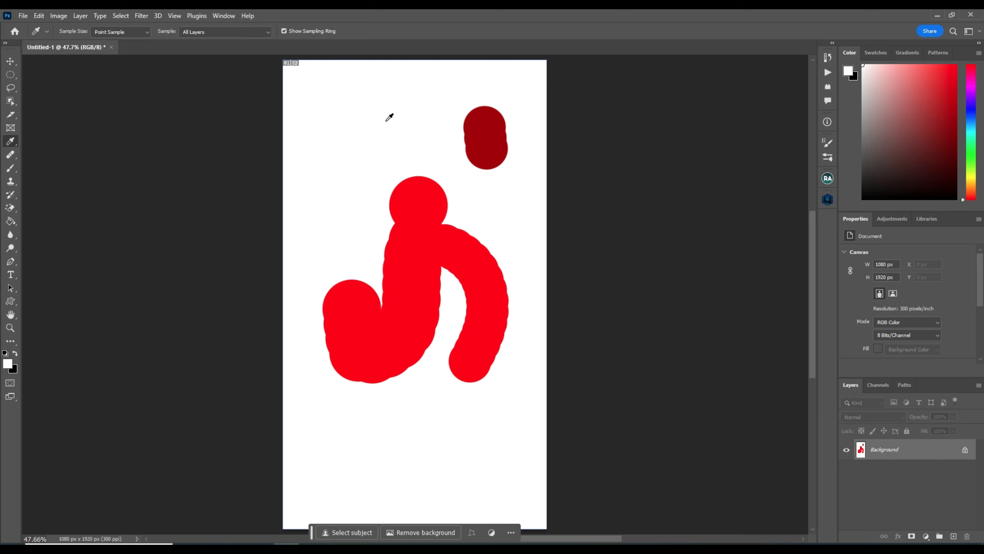
left_click(487, 127)
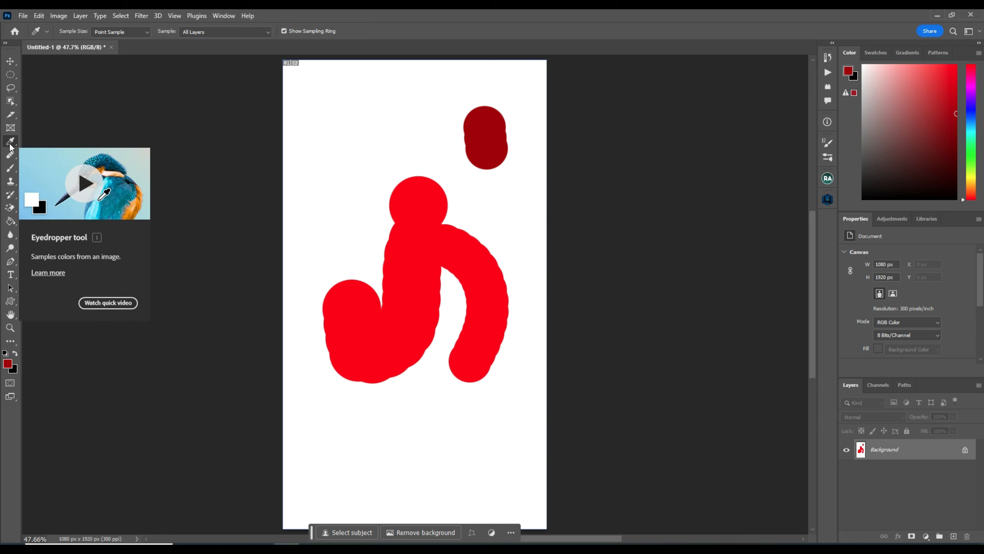
Step: With the foreground Color Picker open, sample several spots on the canvas and the dark workspace, and cancel the change
left_click(8, 363)
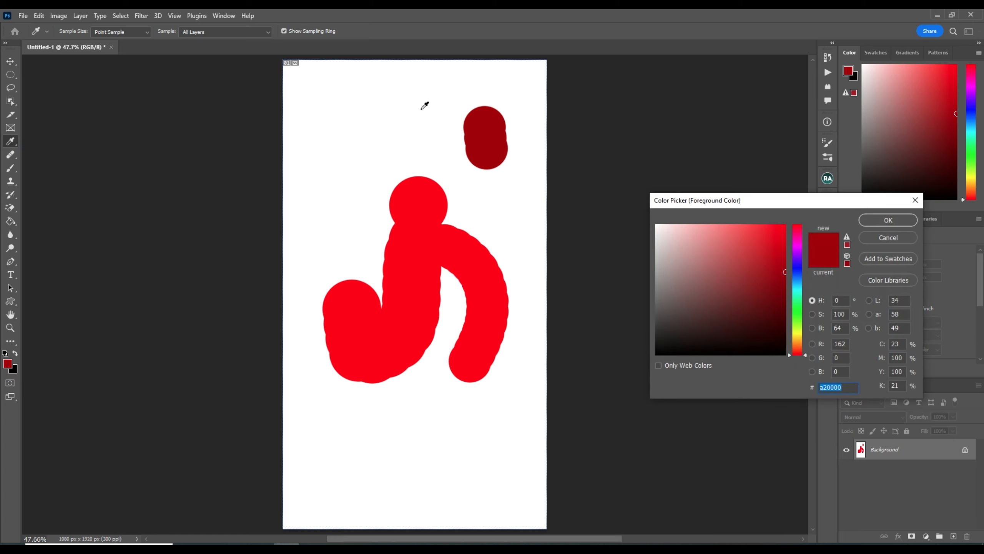
left_click(399, 137)
left_click(439, 229)
left_click(522, 182)
left_click(146, 213)
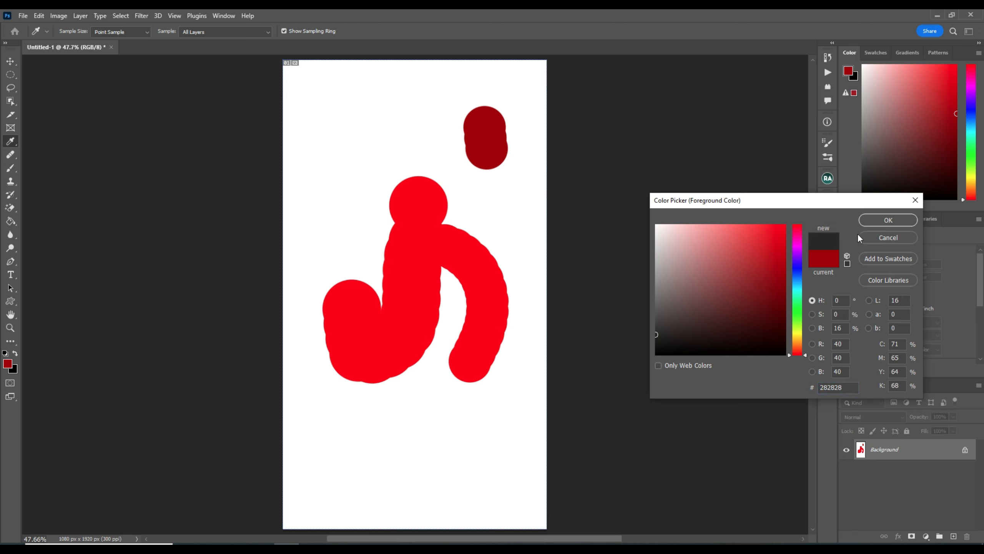
left_click(861, 237)
Step: Starting from the Move tool, open the foreground Color Picker, sample the shape's bright red and cancel the change
left_click(9, 62)
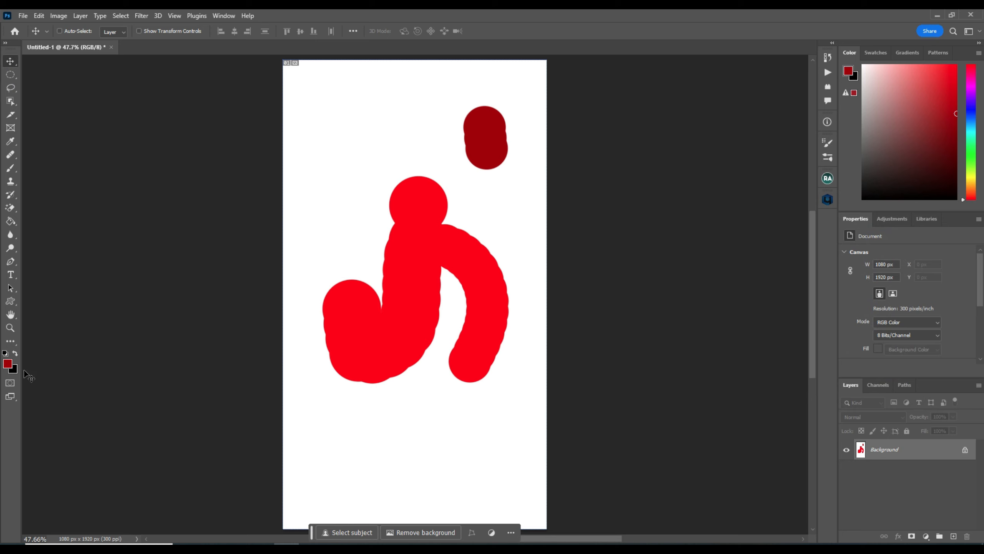
left_click(8, 364)
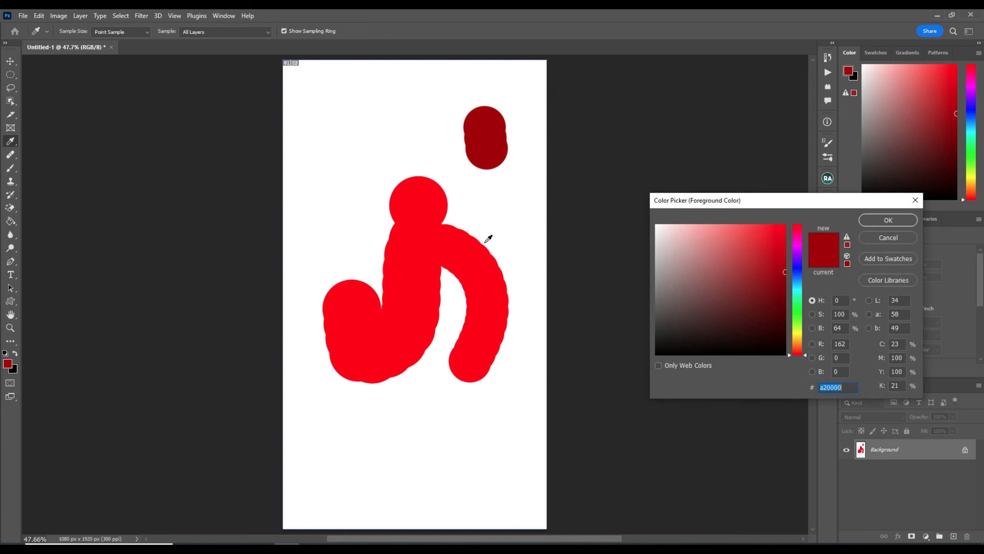
left_click_drag(436, 230, 489, 281)
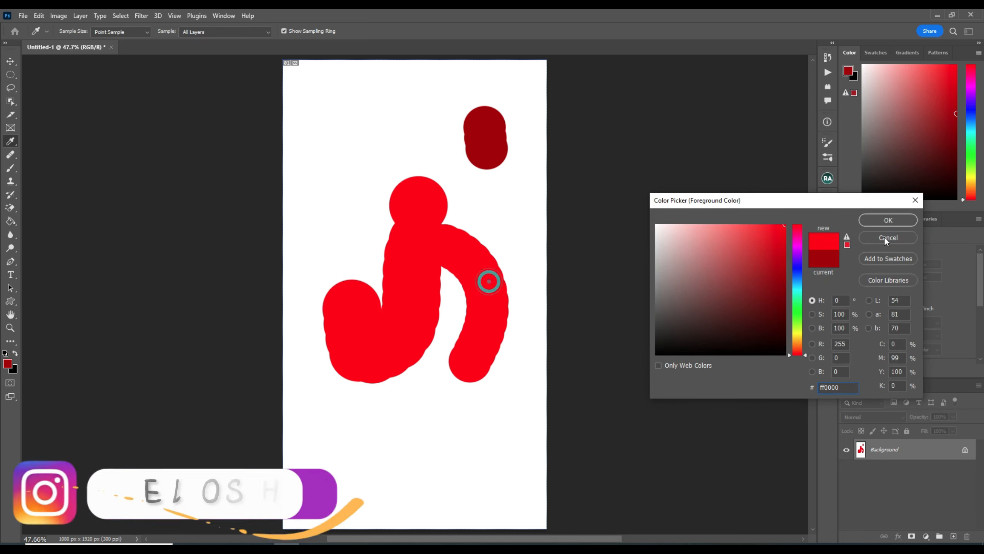
left_click(884, 235)
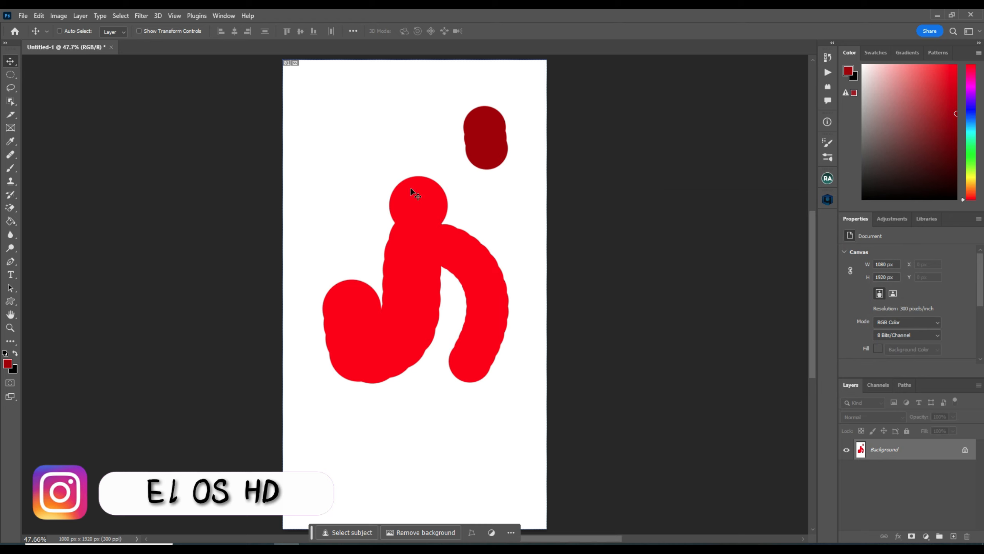
Step: With the Brush tool active, use temporary eyedropper sampling on the dark red, bright red and white areas
key("b")
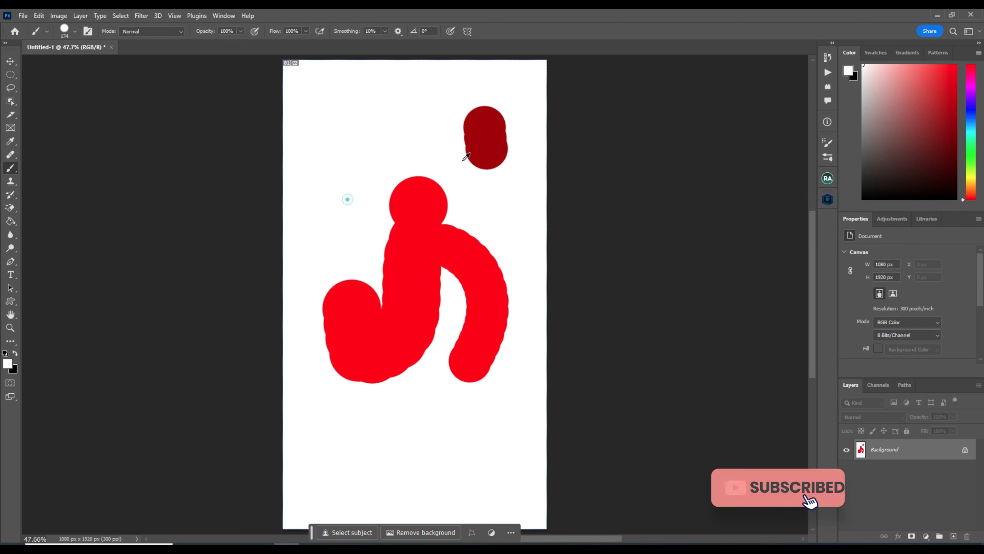
left_click(483, 132, "alt")
left_click(412, 227, "alt")
left_click(386, 253, "alt")
left_click(451, 197, "alt")
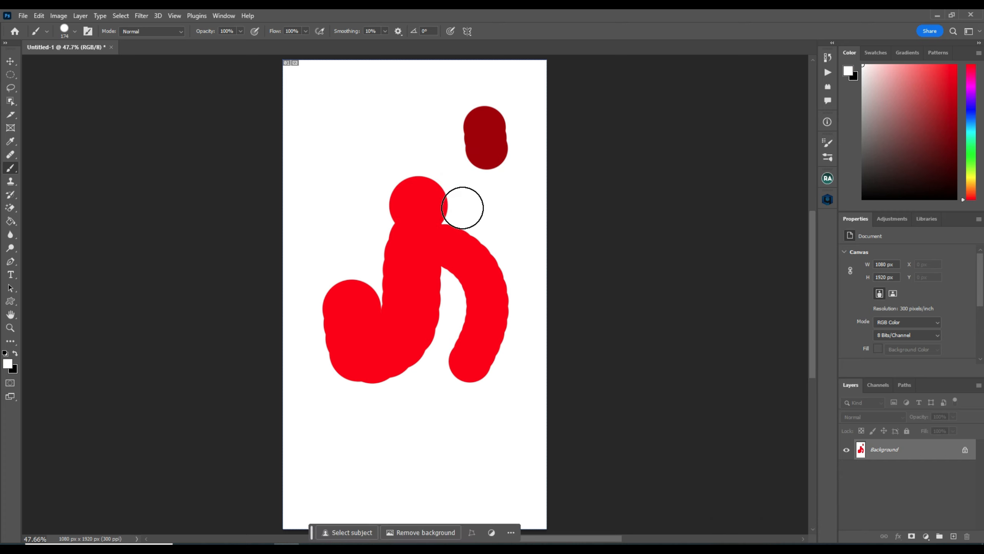
Step: Choose the Healing Brush tool and try to heal the dark red blob without defining a source point
left_click(11, 155)
right_click(11, 154)
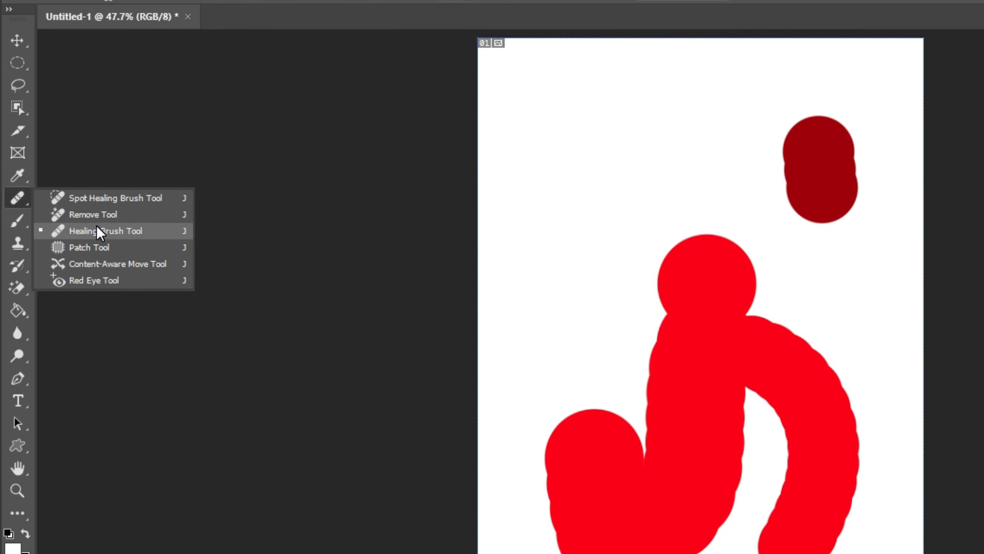
left_click(163, 233)
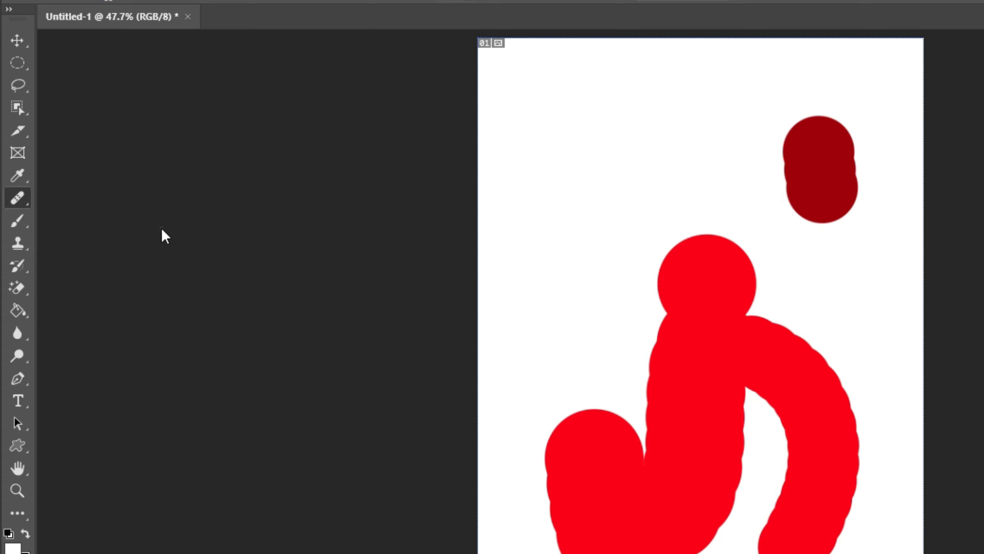
left_click(795, 137)
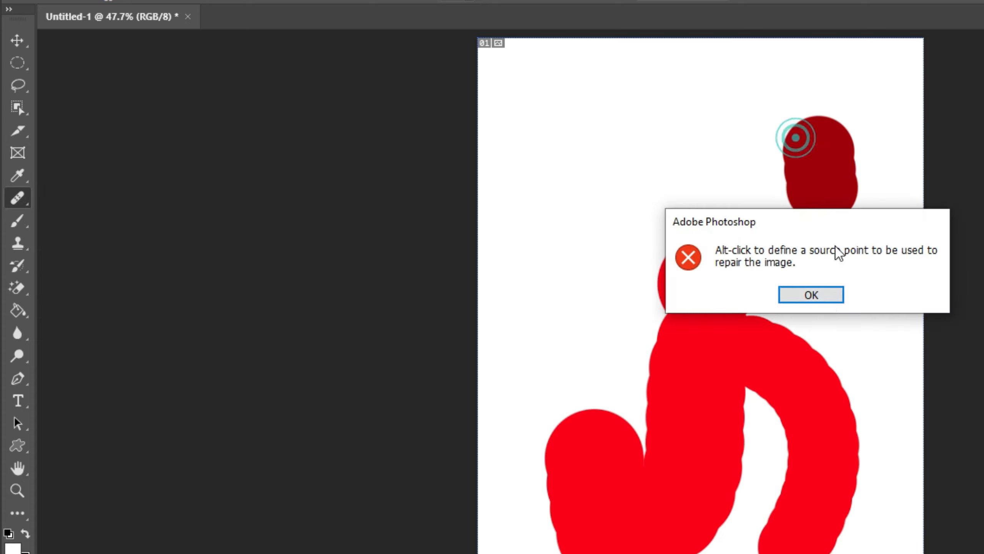
left_click(814, 293)
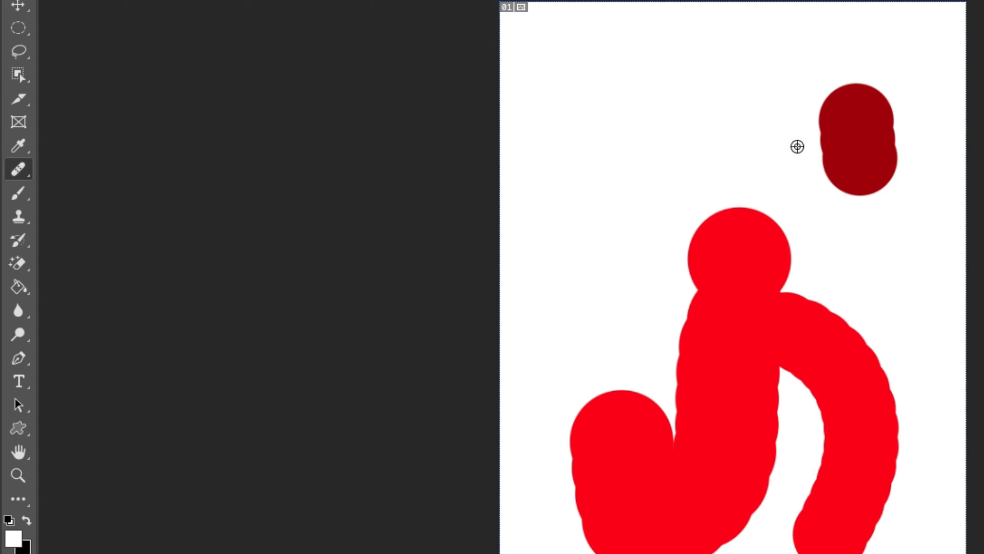
Step: Define a source point on the white area beside the dark red blob and heal over the blob's left edge
left_click(797, 146)
right_click(826, 129)
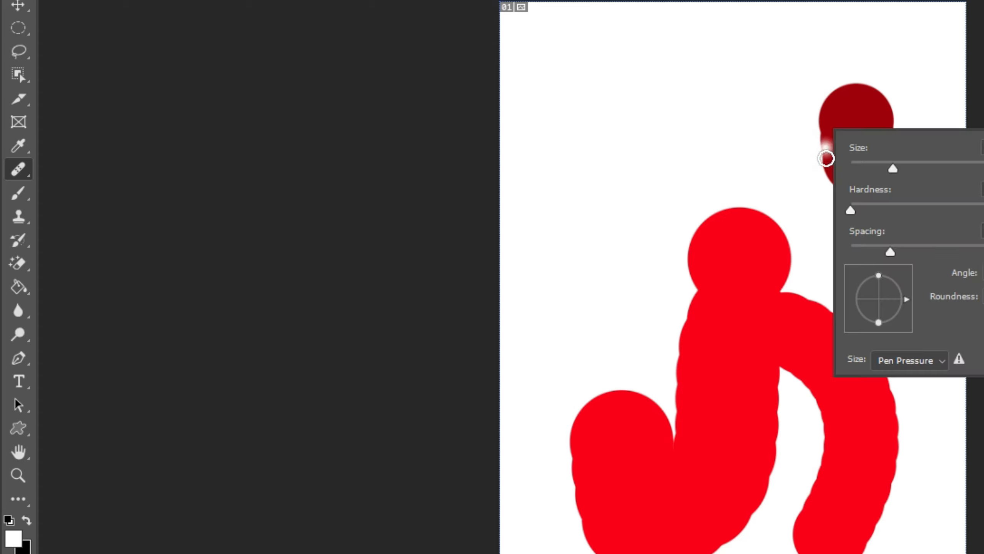
left_click(833, 137)
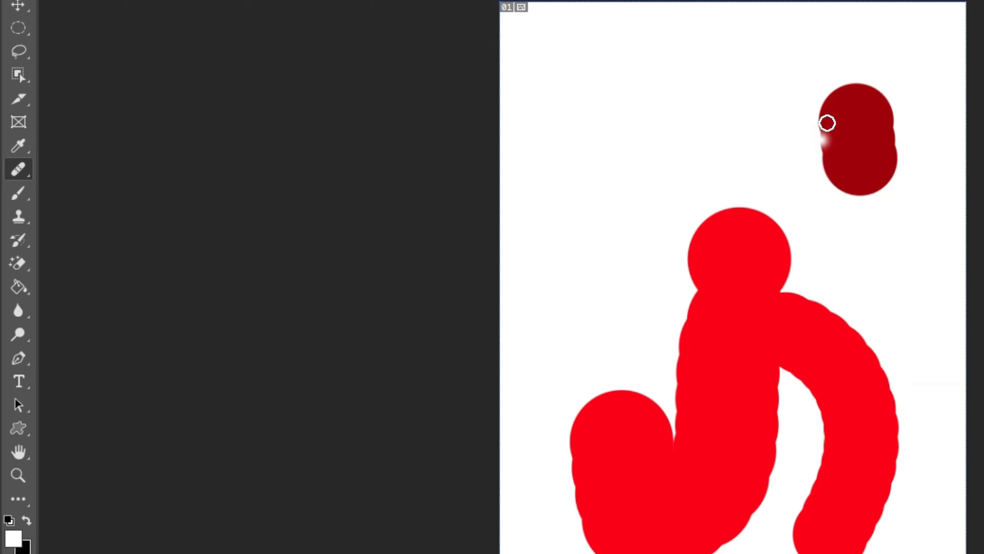
mouse_move(821, 121)
left_mouse_down()
mouse_move(846, 202)
mouse_move(821, 158)
mouse_move(819, 103)
mouse_move(831, 173)
mouse_move(855, 215)
mouse_move(812, 110)
mouse_move(821, 106)
mouse_move(842, 201)
left_mouse_up()
mouse_move(821, 147)
left_mouse_down()
mouse_move(836, 184)
mouse_move(826, 101)
mouse_move(839, 162)
left_mouse_up()
left_click(919, 144)
left_click(904, 34)
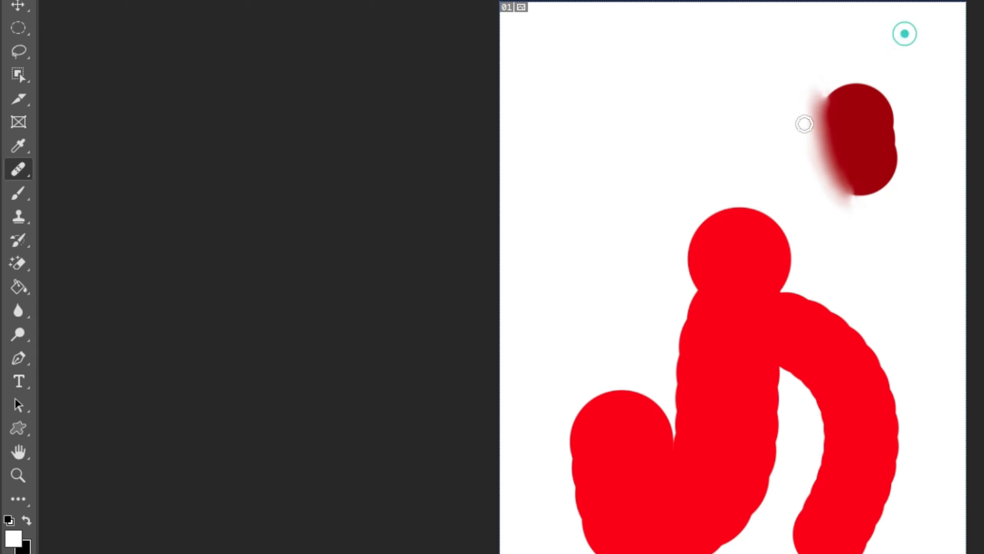
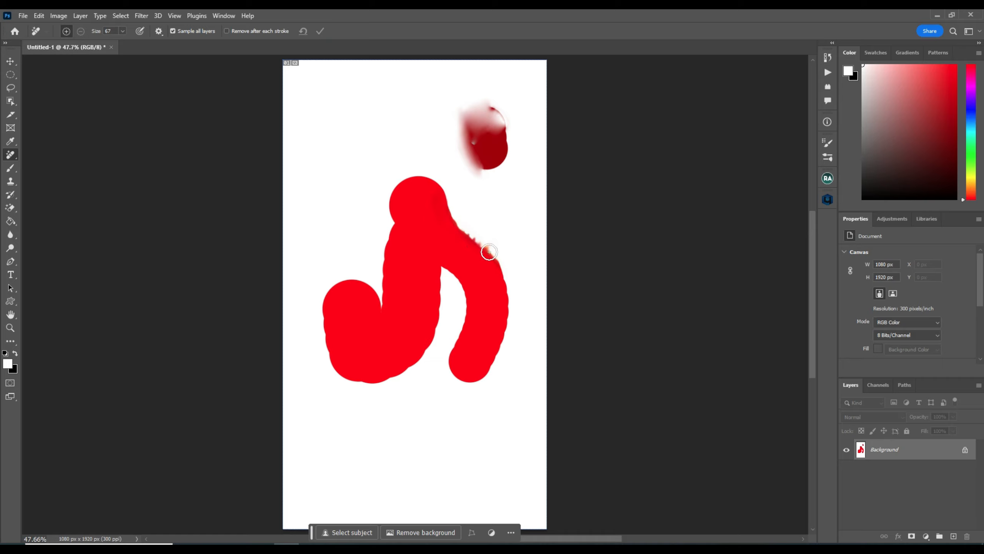
Step: Paint over the dark red blob with the Spot Healing Brush at size 134 in Content-Aware mode to remove it
key("z")
left_click_drag(477, 242, 456, 232)
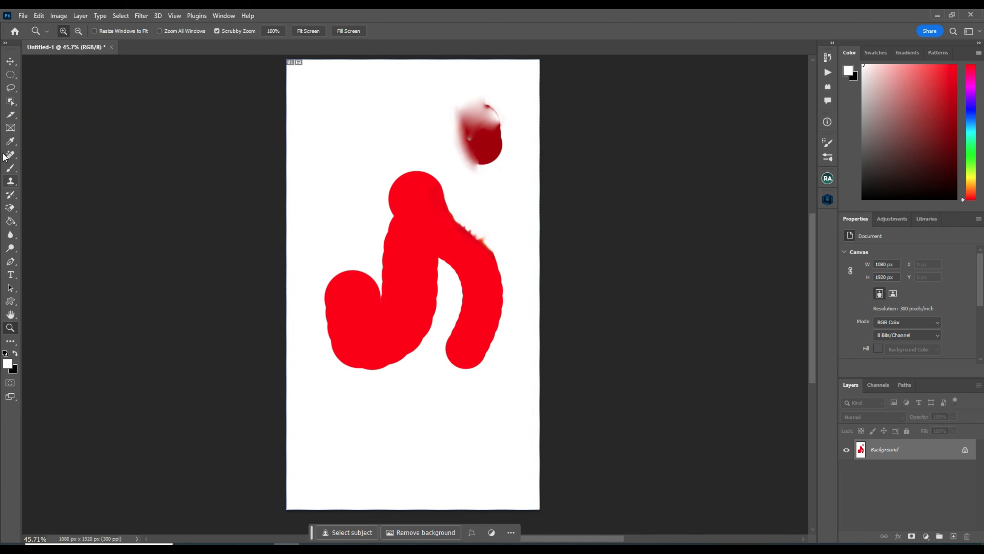
key("b")
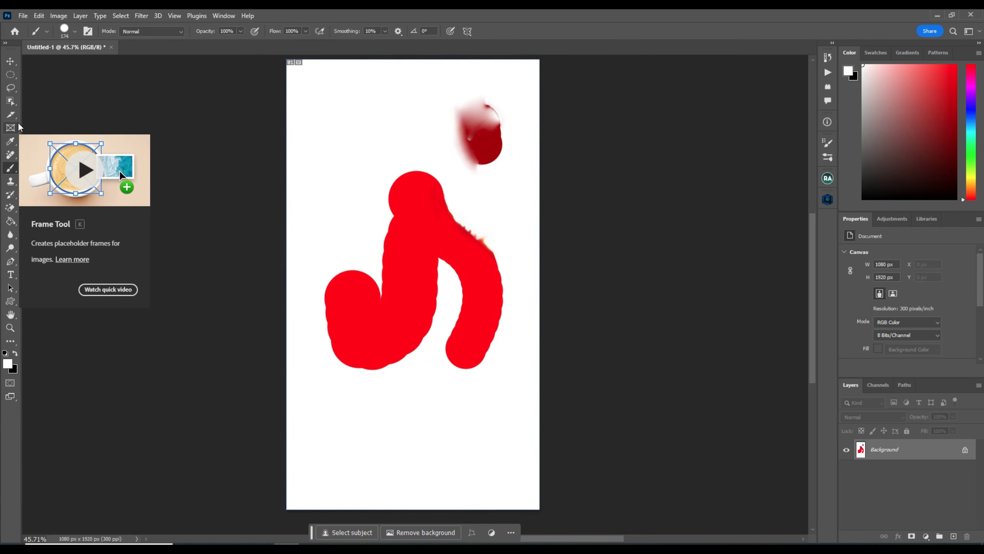
right_click(10, 154)
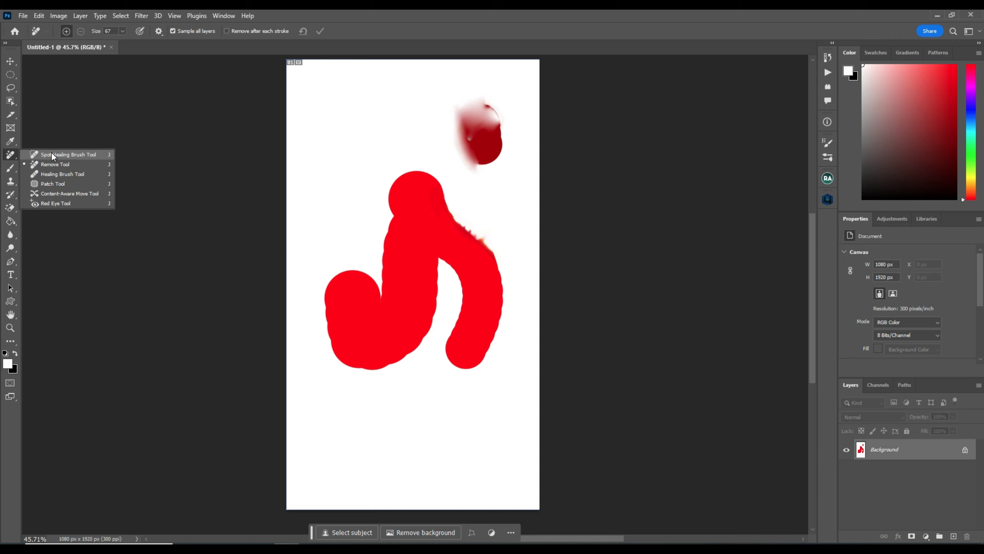
left_click(78, 154)
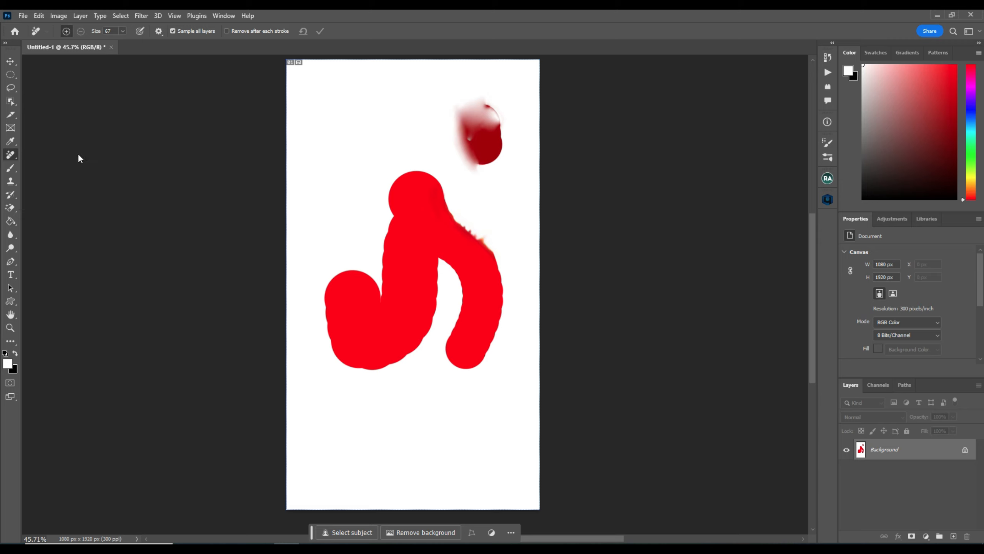
left_click_drag(456, 149, 471, 152, "alt")
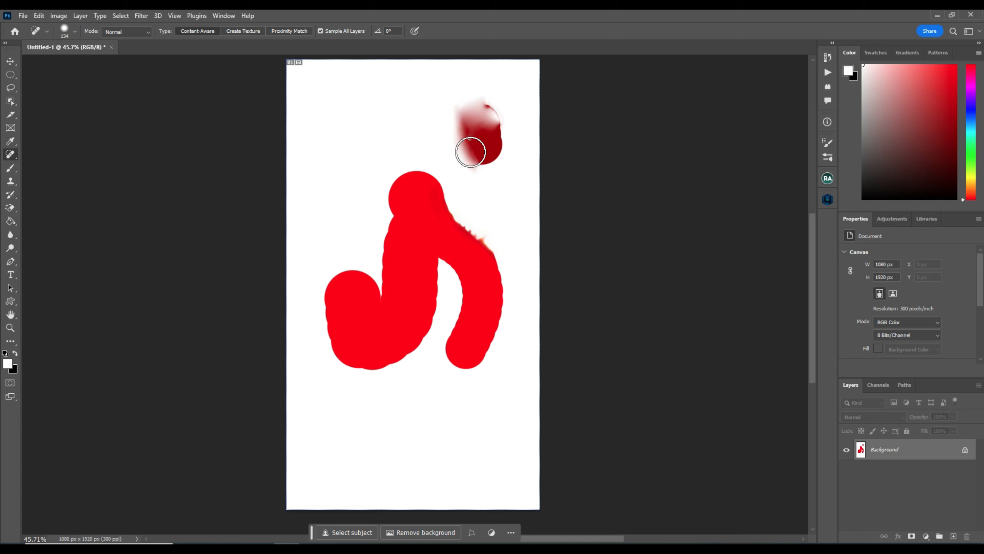
mouse_move(477, 155)
left_mouse_down()
mouse_move(505, 128)
mouse_move(482, 105)
mouse_move(456, 120)
mouse_move(479, 151)
mouse_move(469, 119)
left_mouse_up()
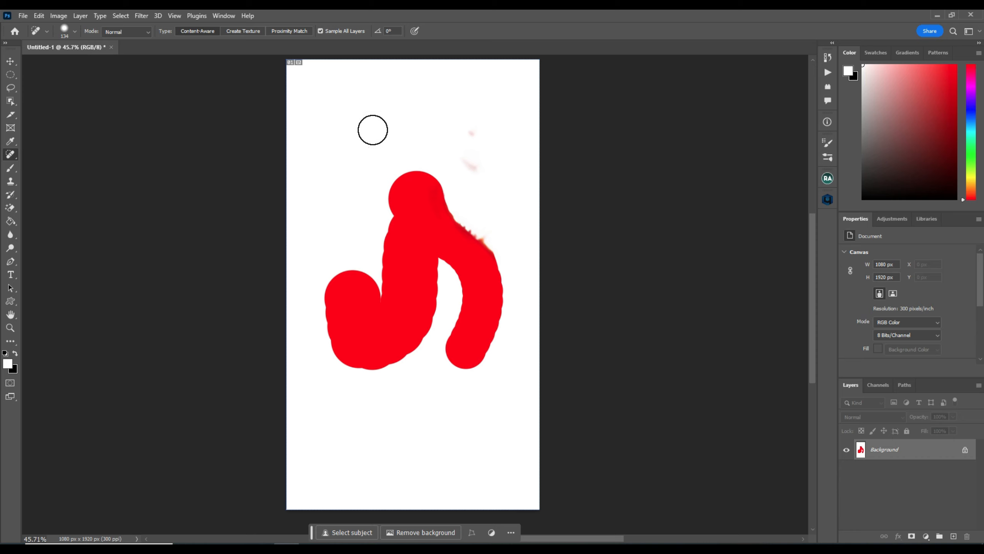
Step: Heal away the round head of the red shape with the Spot Healing Brush and compare versions with undo and redo
mouse_move(390, 218)
left_mouse_down()
mouse_move(421, 215)
mouse_move(452, 186)
mouse_move(386, 172)
mouse_move(405, 192)
mouse_move(426, 196)
mouse_move(407, 182)
mouse_move(438, 195)
mouse_move(416, 192)
left_mouse_up()
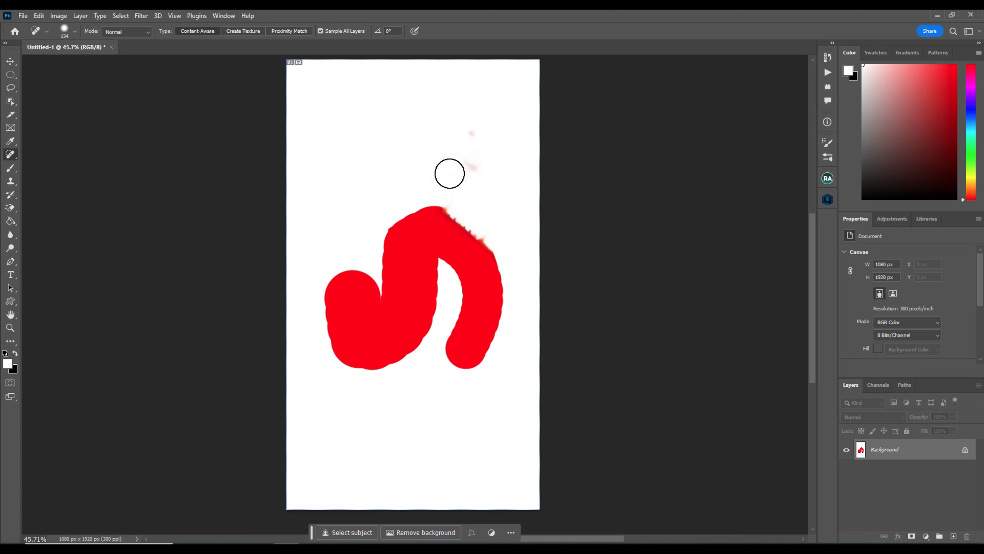
key("ctrl+z")
key("ctrl+shift+z")
key("ctrl+z")
key("ctrl+shift+z")
key("ctrl+z")
key("ctrl+shift+z")
key("ctrl+z")
key("ctrl+shift+z")
key("ctrl+z")
Step: Paint a Spot Healing stroke all around the red shape's outline and toggle undo and redo, keeping the healed version
mouse_move(439, 211)
left_mouse_down()
mouse_move(366, 229)
mouse_move(371, 379)
mouse_move(488, 223)
mouse_move(400, 229)
mouse_move(433, 222)
mouse_move(457, 233)
left_mouse_up()
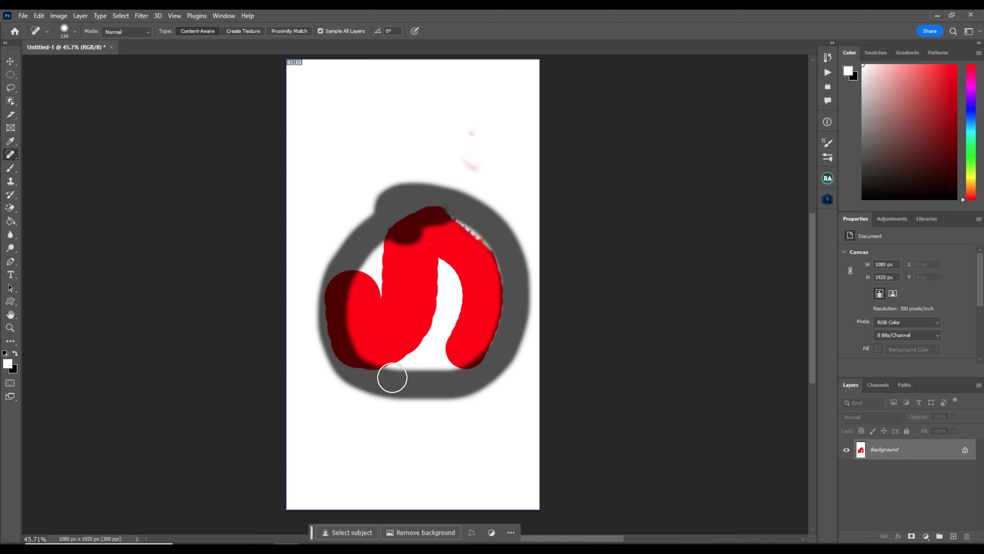
left_click_drag(392, 379, 393, 369)
key("ctrl+z")
key("ctrl+shift+z")
key("ctrl+z")
key("ctrl+shift+z")
key("ctrl+z")
key("ctrl+shift+z")
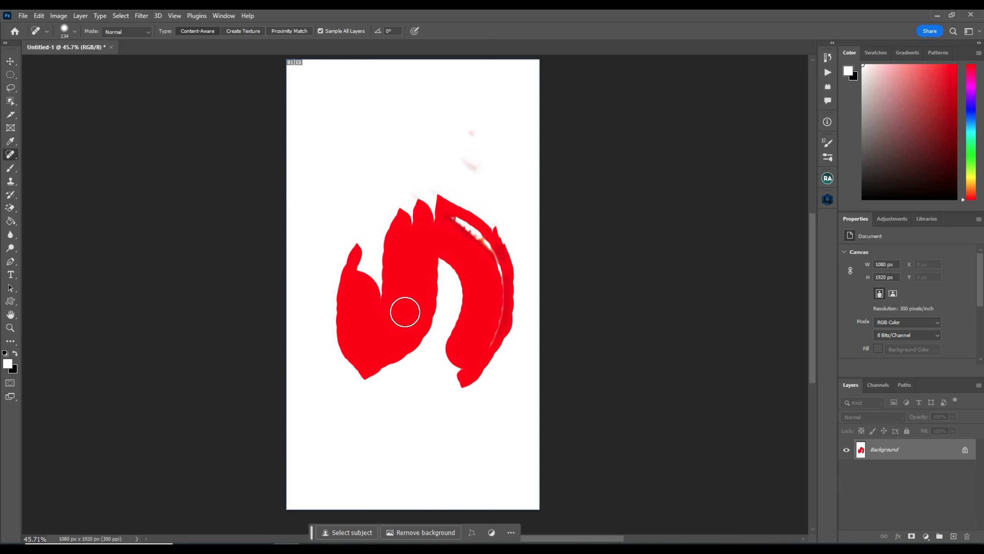
Step: Outline the upper tip of the red shape with the Patch tool, patch it from several nearby areas and deselect
right_click(8, 156)
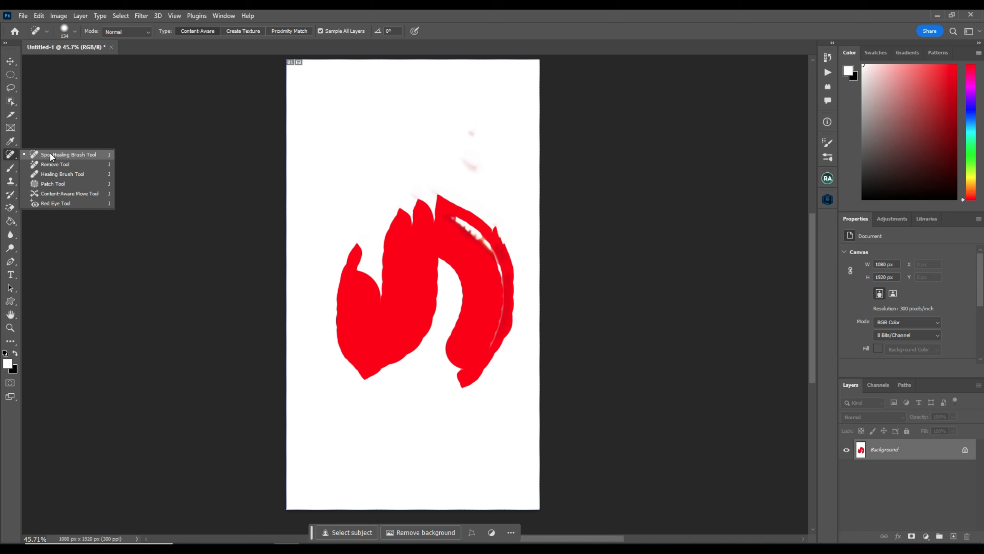
left_click(74, 186)
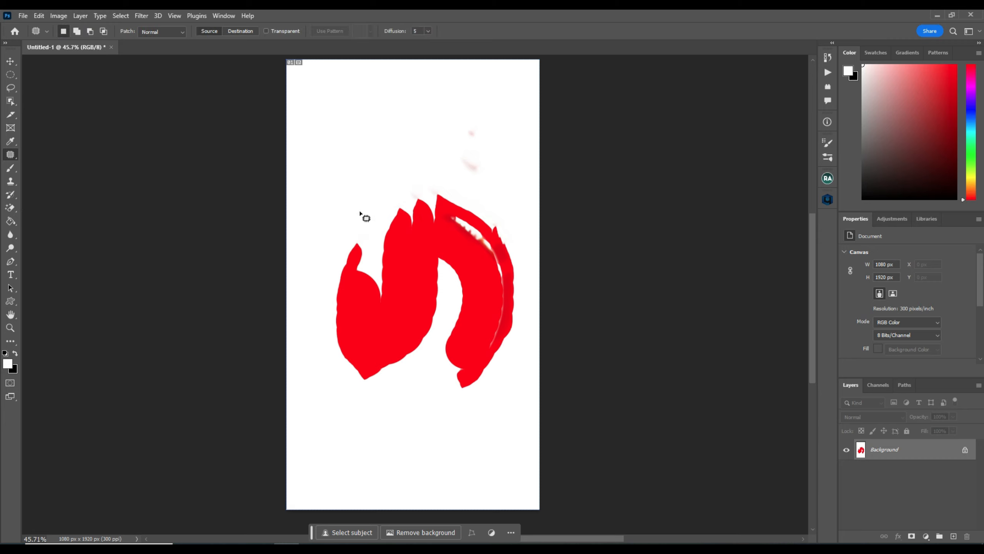
mouse_move(385, 221)
left_mouse_down()
mouse_move(391, 207)
mouse_move(412, 216)
mouse_move(399, 223)
left_mouse_up()
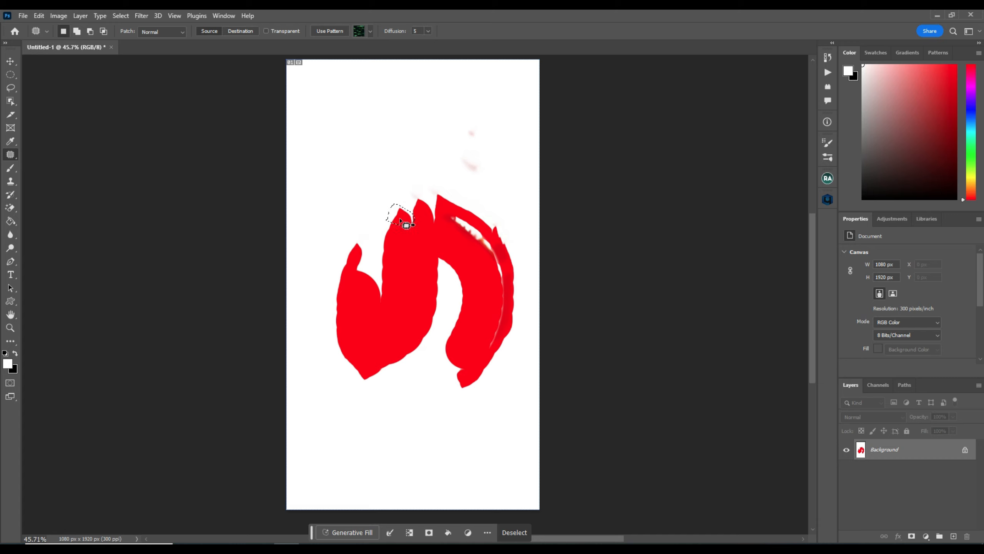
left_click_drag(403, 219, 402, 177)
left_click_drag(404, 219, 411, 267)
left_click_drag(415, 219, 419, 277)
left_click_drag(403, 220, 451, 241)
key("ctrl+d")
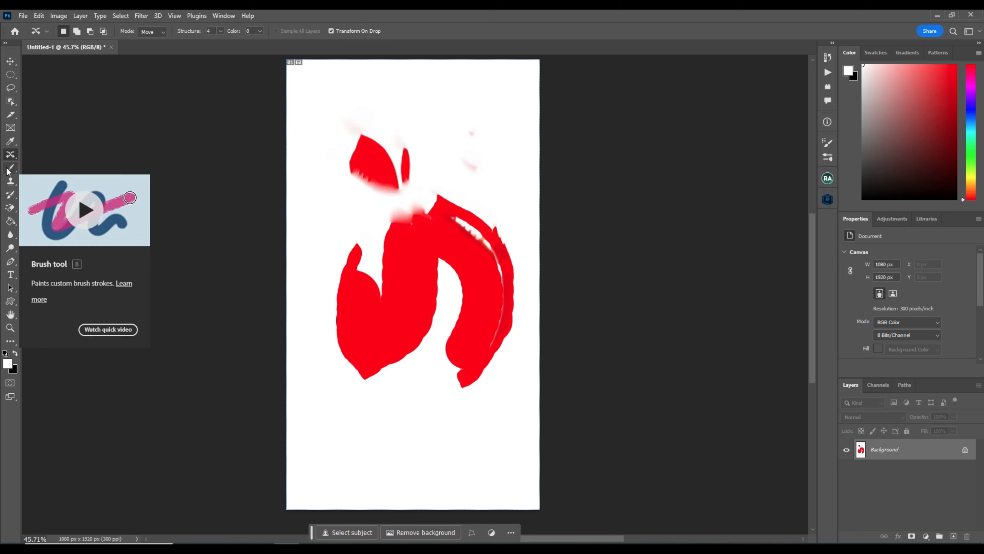
Step: Paint white over the middle of the red shape with the Brush tool at 100% opacity
left_click(7, 169)
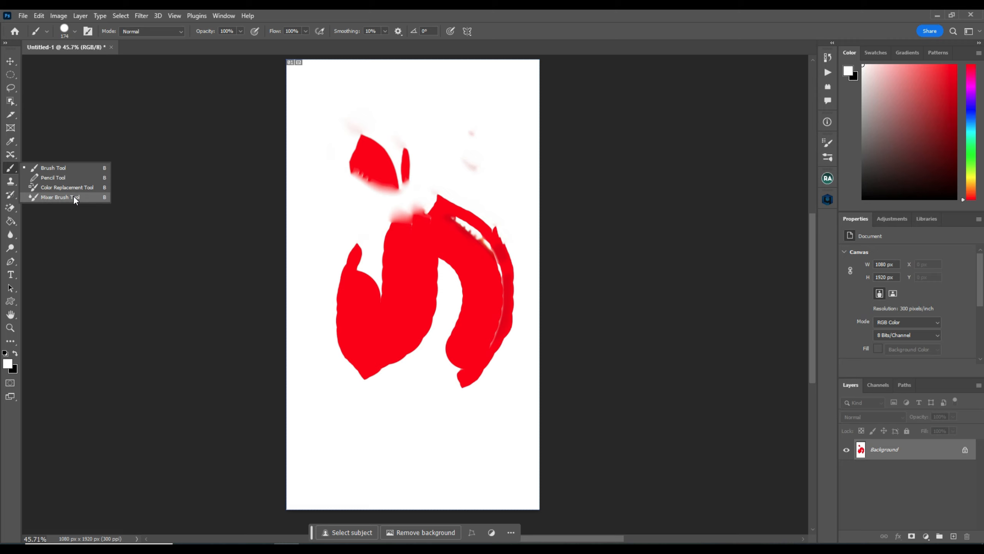
left_click(92, 166)
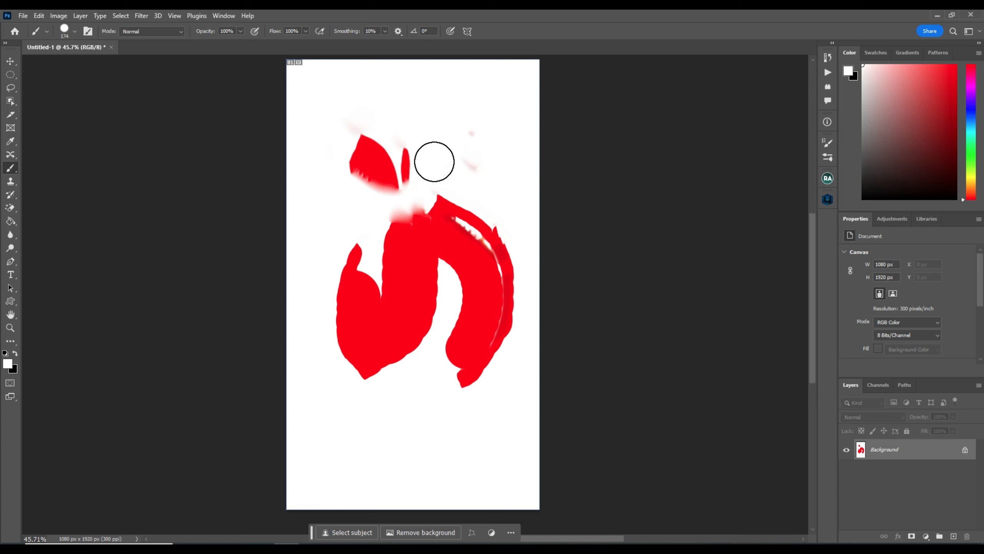
left_click_drag(434, 161, 373, 361)
mouse_move(428, 139)
left_mouse_down()
mouse_move(434, 121)
mouse_move(396, 335)
left_mouse_up()
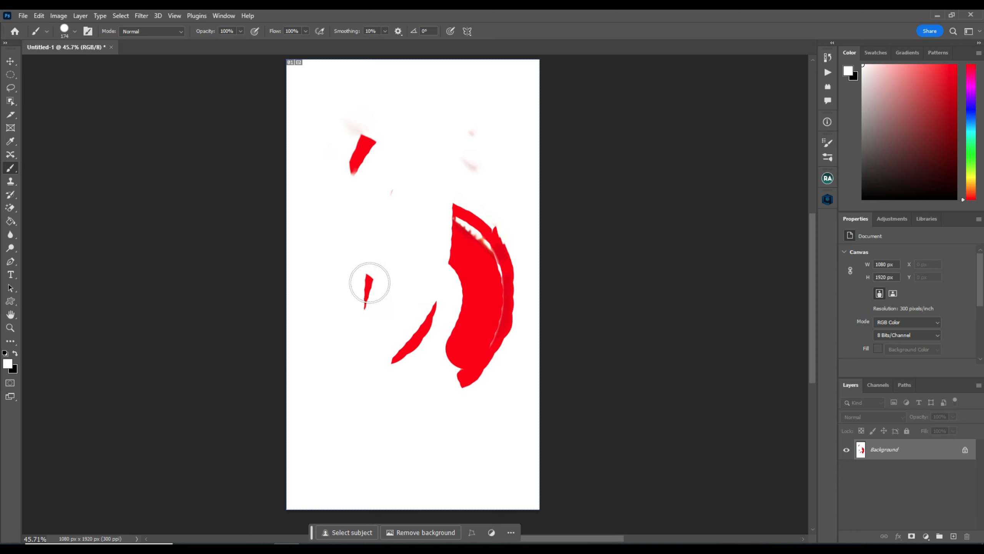
Step: Smear the small red leaf near the canvas's upper end into a soft blur with the Mixer Brush and inspect it
right_click(13, 169)
left_click(63, 197)
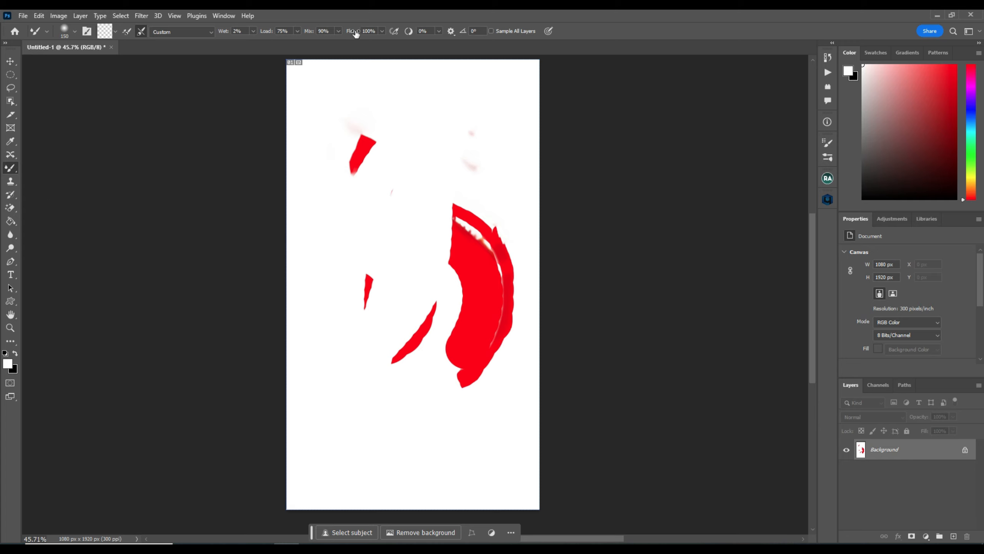
mouse_move(354, 214)
left_mouse_down()
mouse_move(351, 147)
mouse_move(343, 188)
mouse_move(351, 136)
mouse_move(389, 123)
mouse_move(404, 158)
mouse_move(361, 181)
mouse_move(371, 147)
mouse_move(400, 119)
mouse_move(345, 149)
mouse_move(451, 127)
mouse_move(422, 132)
left_mouse_up()
key("z")
key("c")
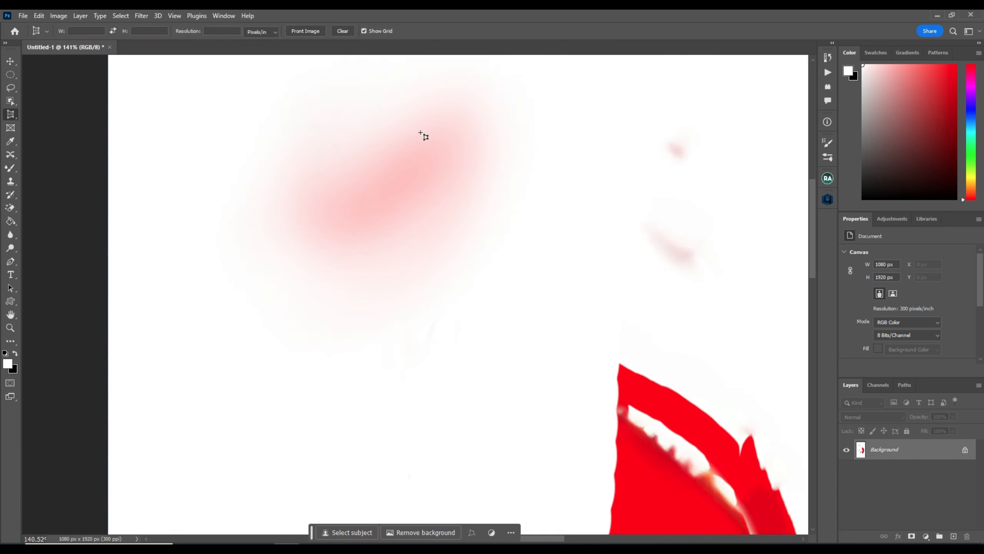
key("v")
key("ctrl+0")
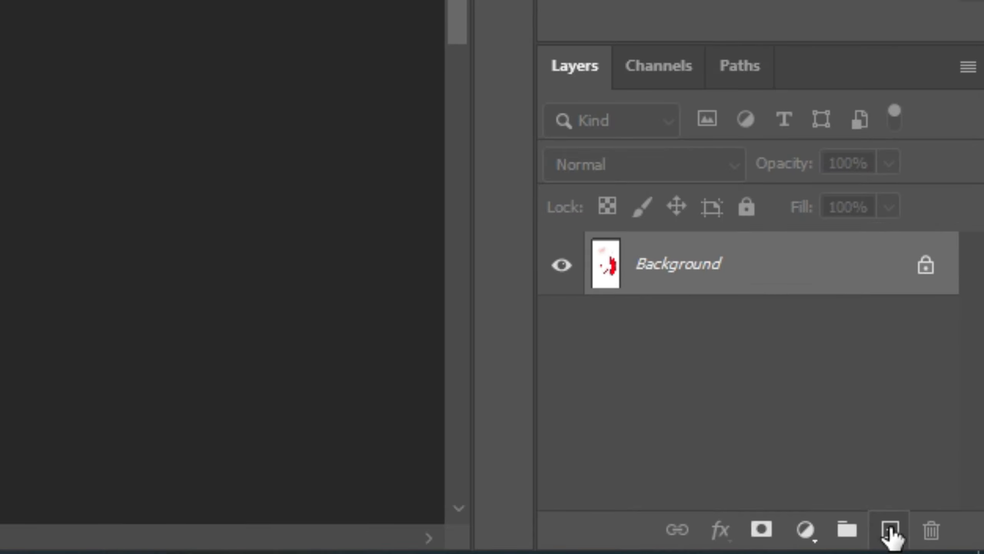
Step: Add a new layer, place a black flower shape about 247 x 220 px and move it over the pink smudge
left_click(889, 527)
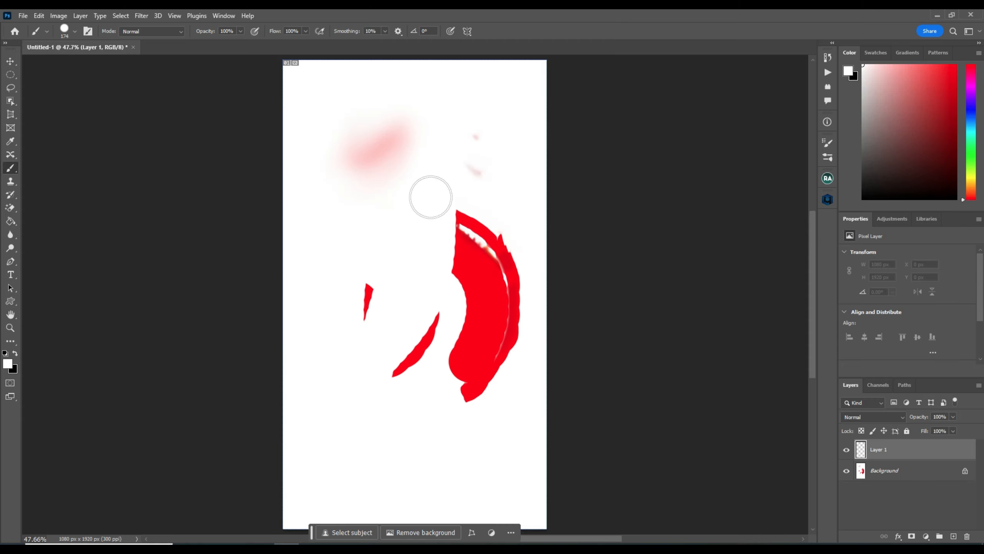
left_click(11, 342)
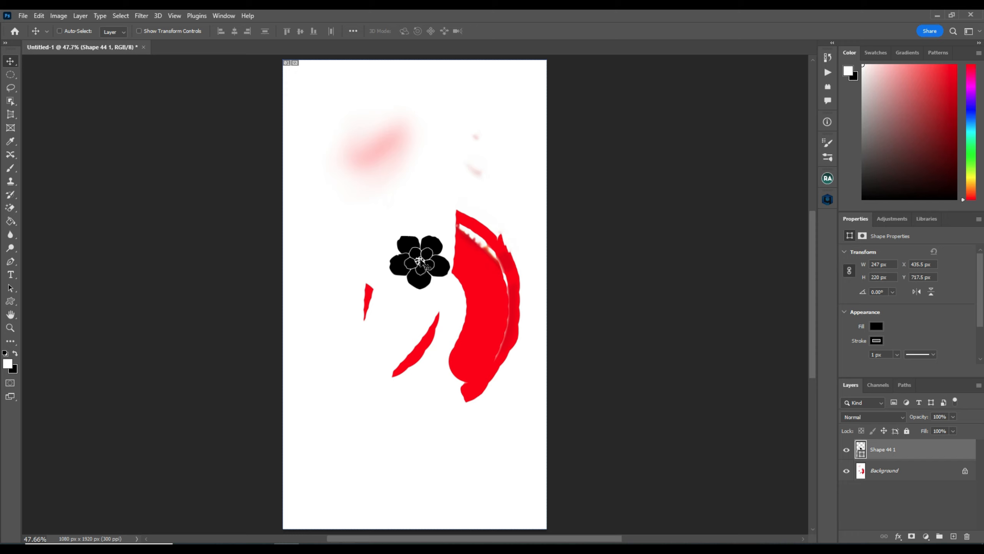
left_click_drag(417, 260, 348, 181)
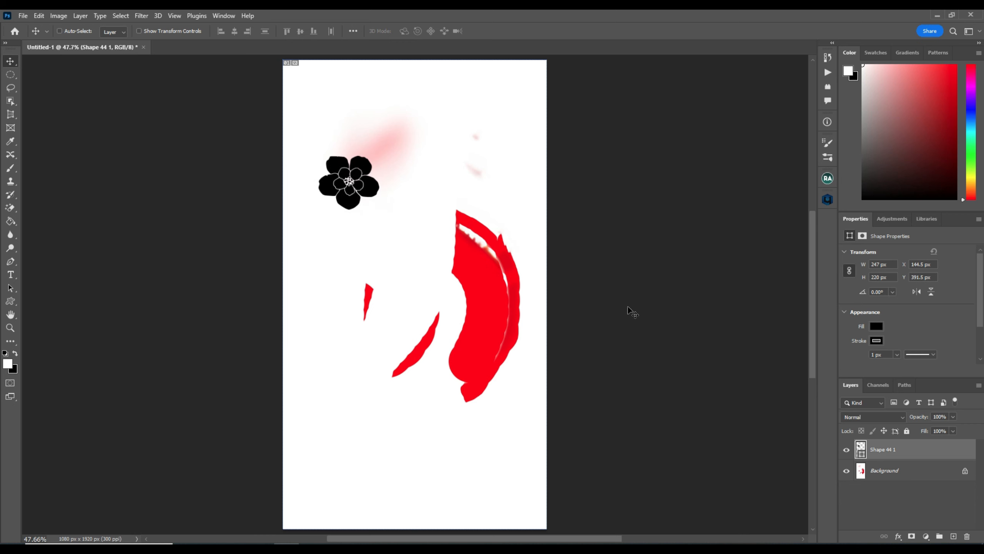
Step: Toggle the visibility of the Background and flower layers, then move the flower to about X 320, Y 664 px
left_click(847, 470)
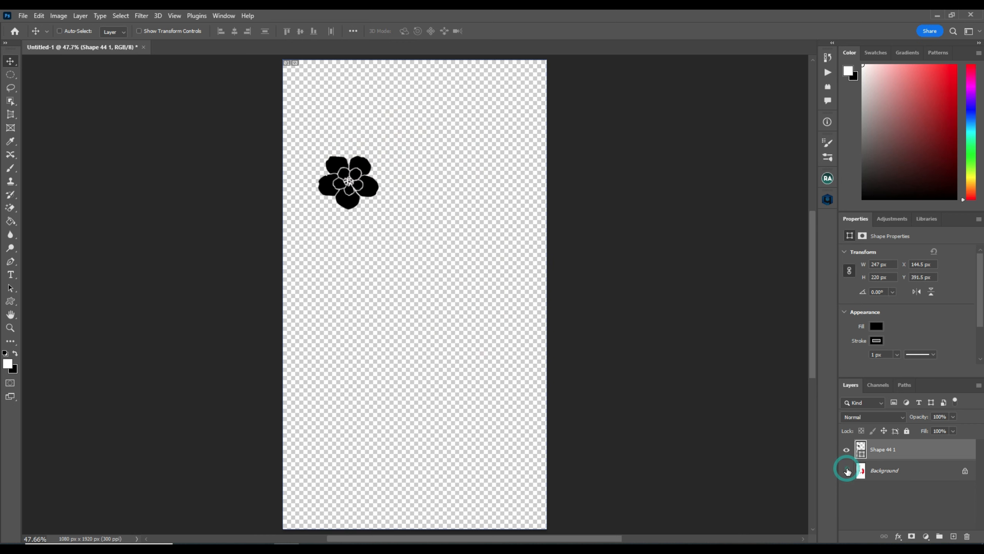
left_click(847, 471)
left_click(847, 449)
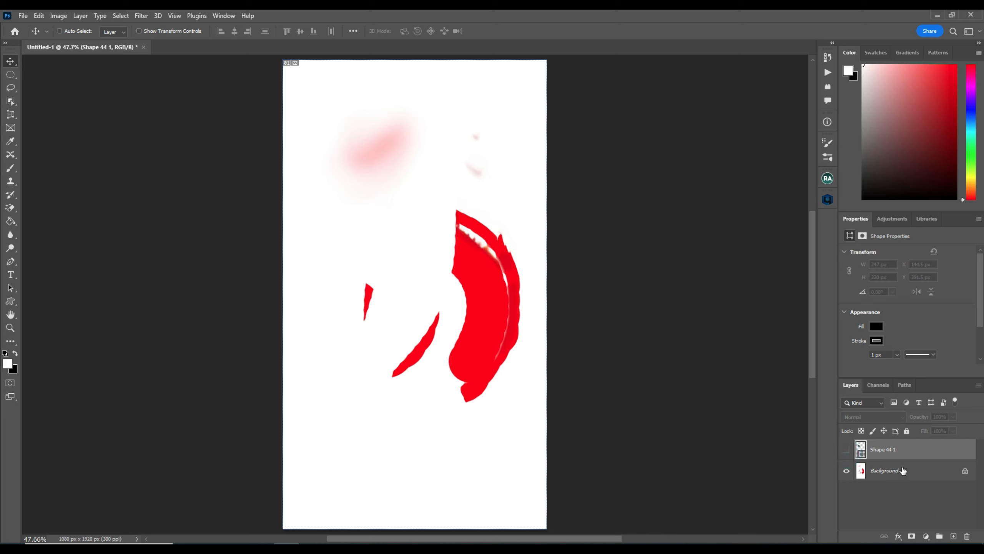
left_click(846, 450)
left_click_drag(347, 172, 417, 279)
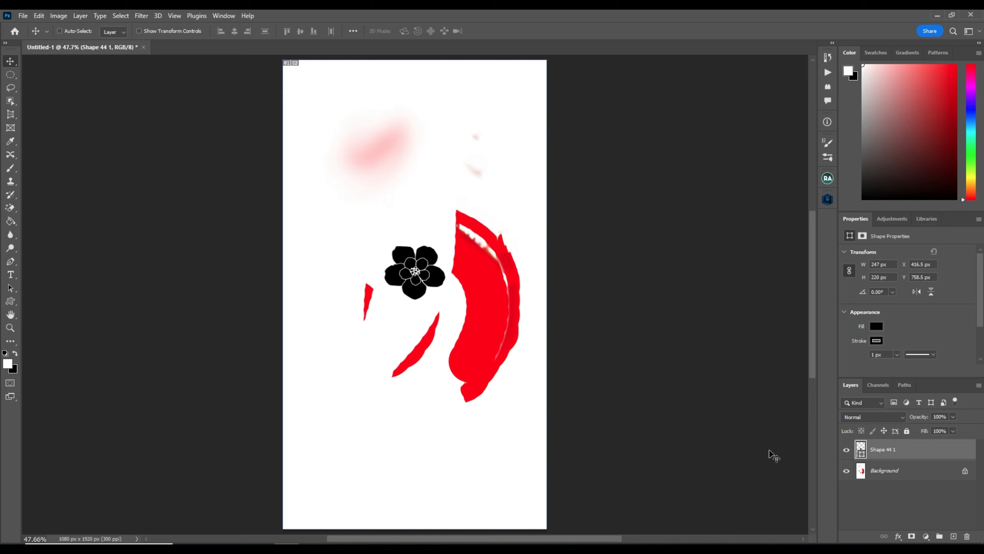
left_click_drag(419, 271, 397, 248)
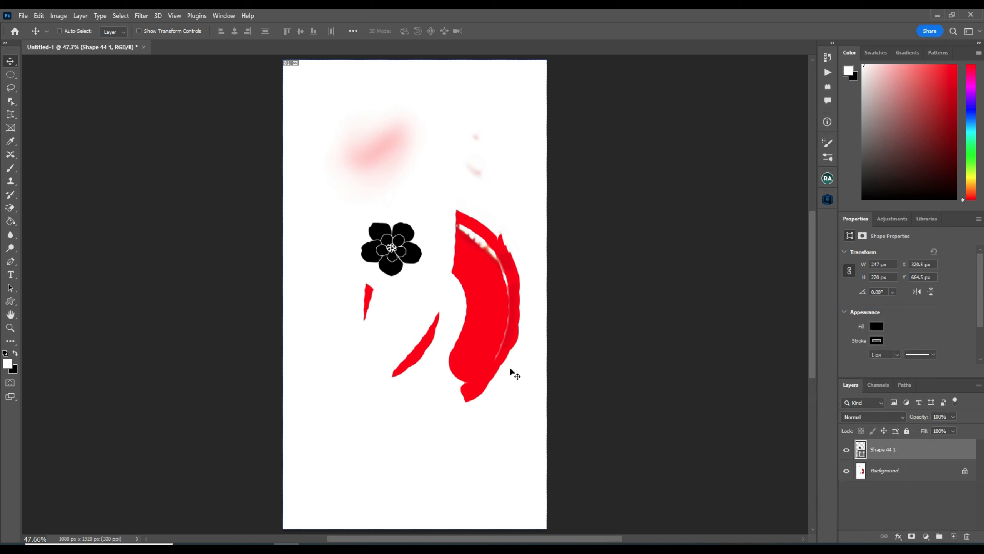
Step: Add a Curves adjustment layer, raise its RGB curve steeply to brighten the image and compare with the layer hidden
left_click(925, 537)
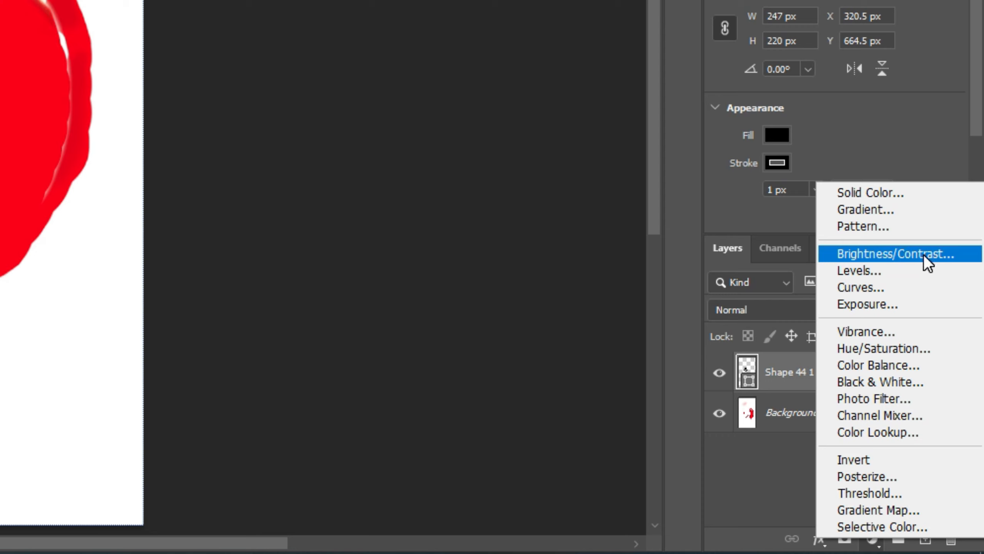
left_click(894, 282)
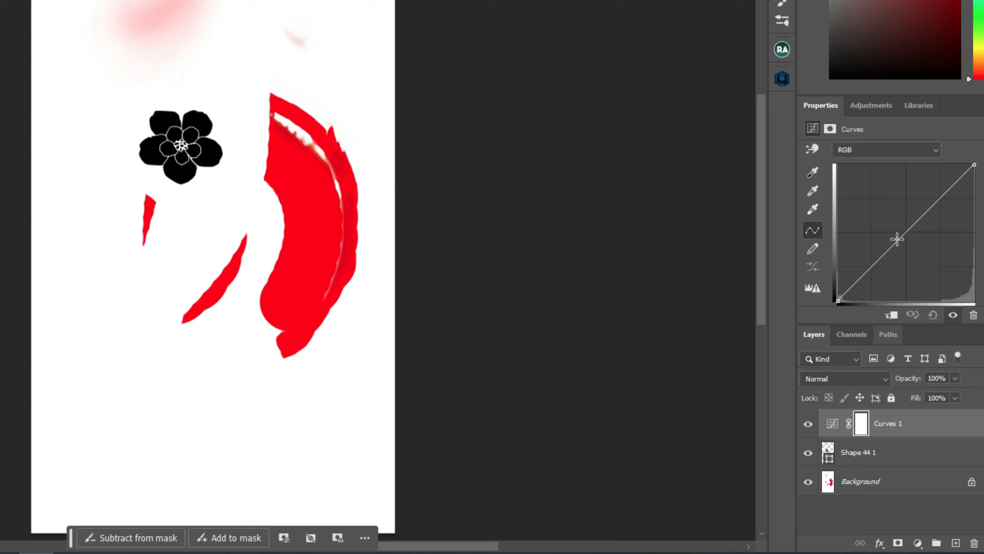
mouse_move(877, 212)
left_mouse_down()
mouse_move(914, 257)
mouse_move(886, 209)
mouse_move(901, 264)
mouse_move(891, 202)
mouse_move(872, 215)
left_mouse_up()
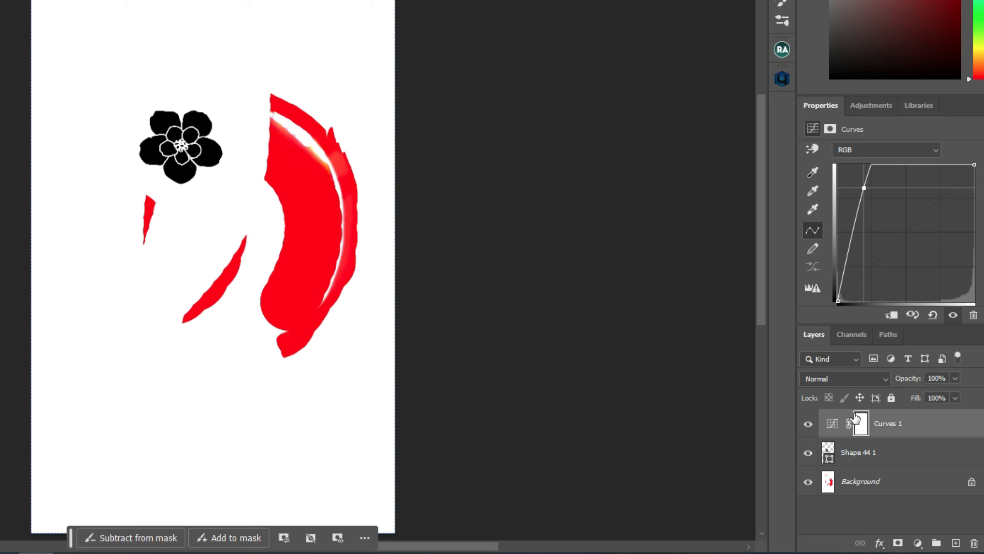
left_click_drag(264, 119, 343, 125)
left_click(807, 423)
left_click(807, 423)
left_click_drag(864, 187, 842, 174)
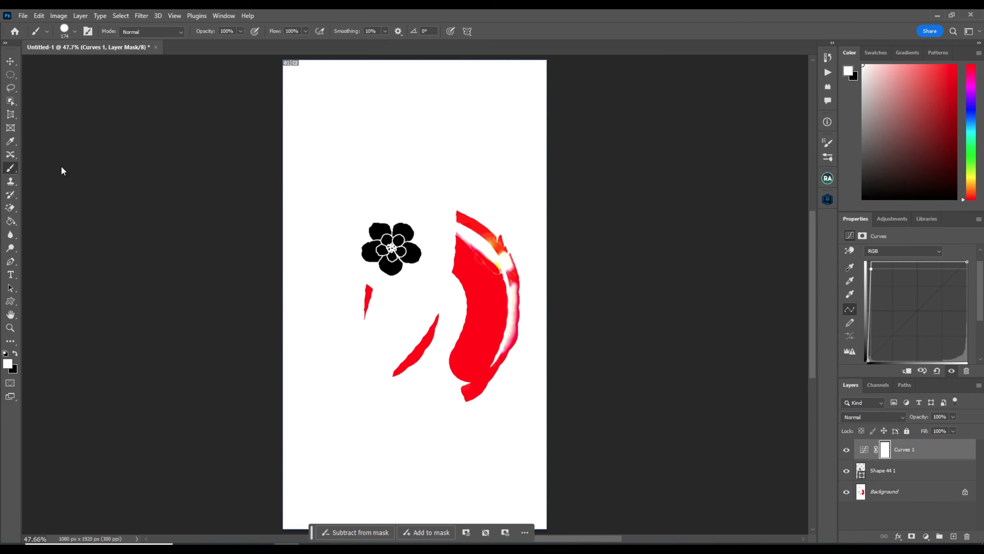
Step: Paint black on the Curves layer mask over the red shape and around the flower to hide the adjustment there
left_click(62, 168)
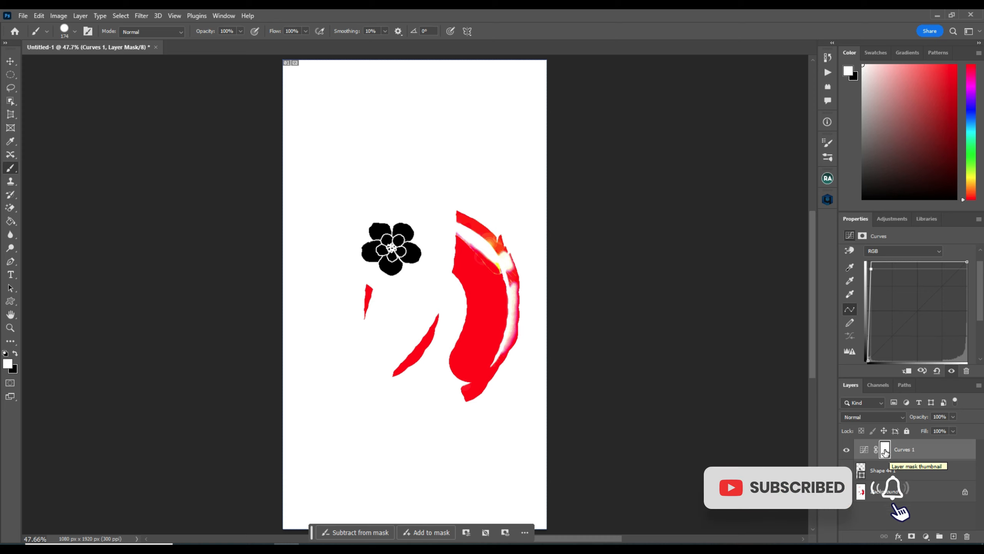
key("x")
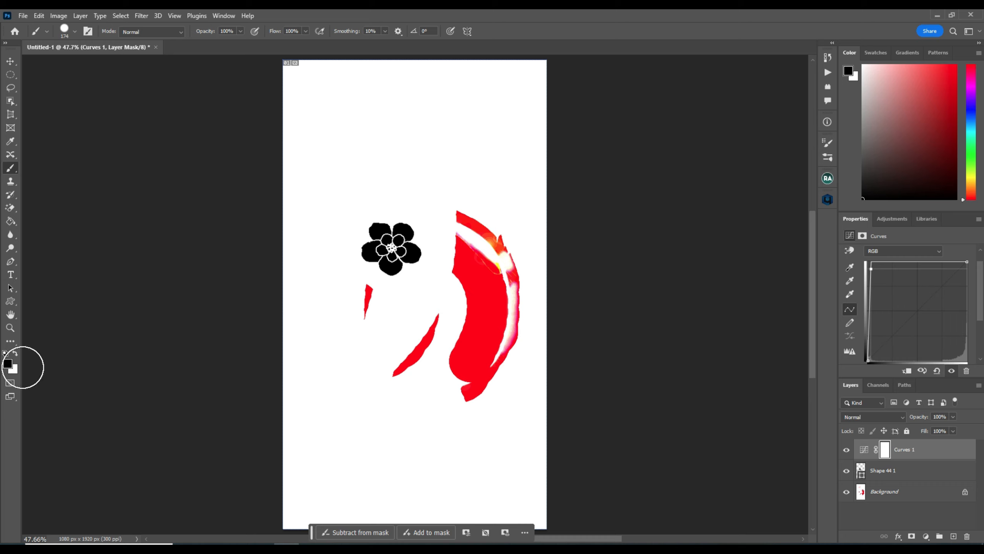
left_click(15, 353)
key("x")
mouse_move(523, 193)
left_mouse_down()
mouse_move(484, 288)
mouse_move(416, 370)
left_mouse_up()
key("ctrl+z")
key("ctrl+shift+z")
key("ctrl+z")
mouse_move(486, 295)
left_mouse_down()
mouse_move(488, 308)
mouse_move(516, 259)
mouse_move(487, 356)
mouse_move(453, 217)
mouse_move(488, 219)
left_mouse_up()
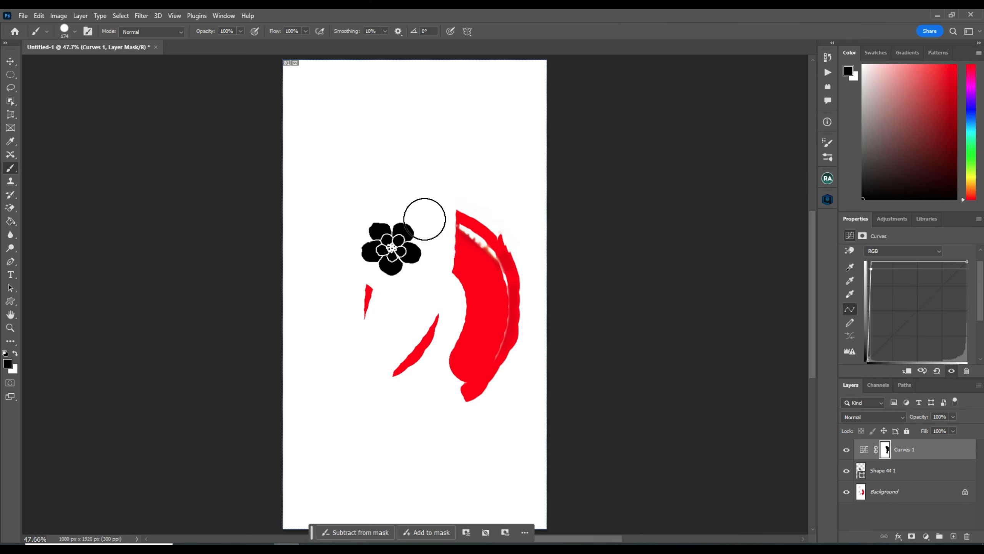
mouse_move(426, 218)
left_mouse_down()
mouse_move(397, 286)
mouse_move(391, 220)
left_mouse_up()
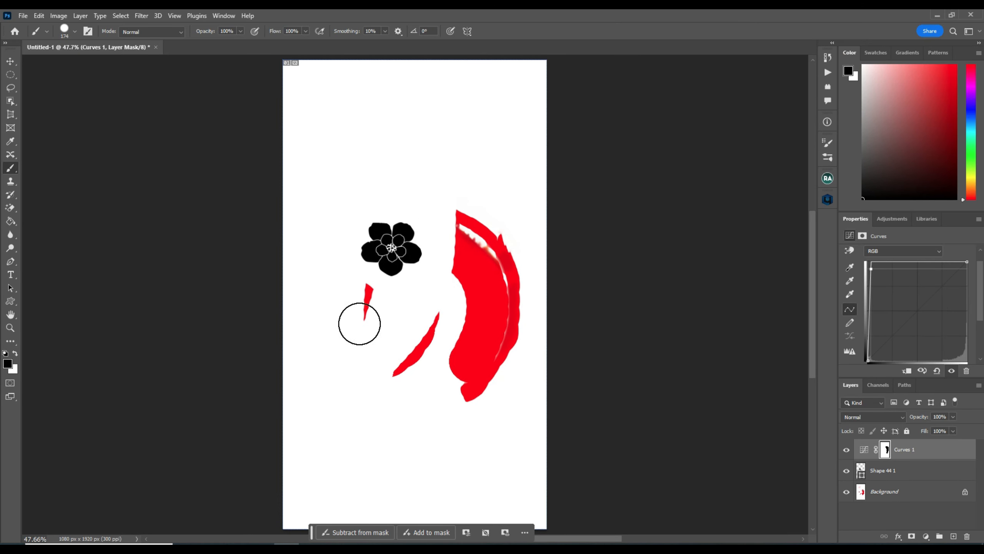
left_click_drag(412, 390, 467, 284)
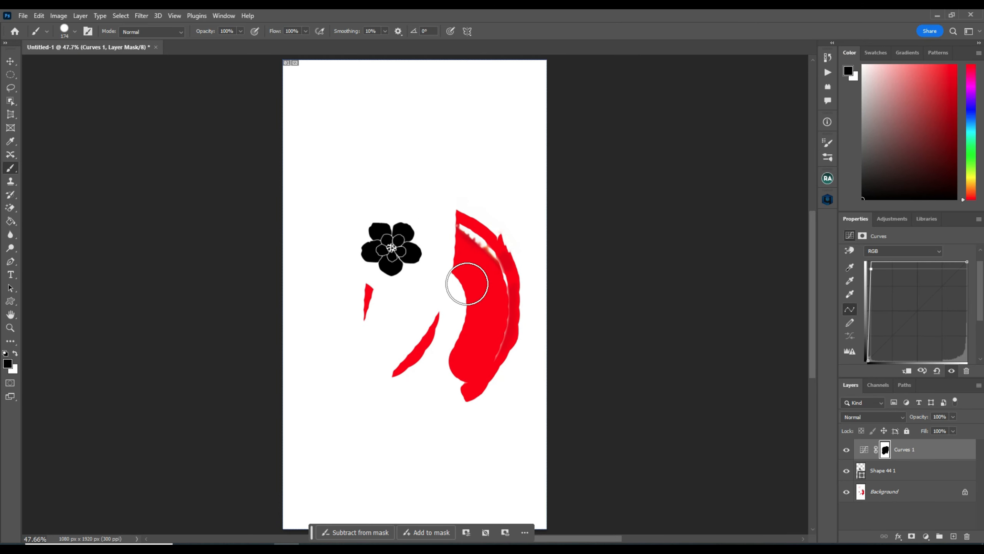
Step: Toggle the Curves layer's visibility repeatedly to compare the masked area with and without the adjustment
left_click(847, 450)
left_click(846, 450)
left_click(847, 449)
left_click(846, 450)
left_click(847, 450)
left_click(846, 450)
left_click(846, 450)
left_click(846, 450)
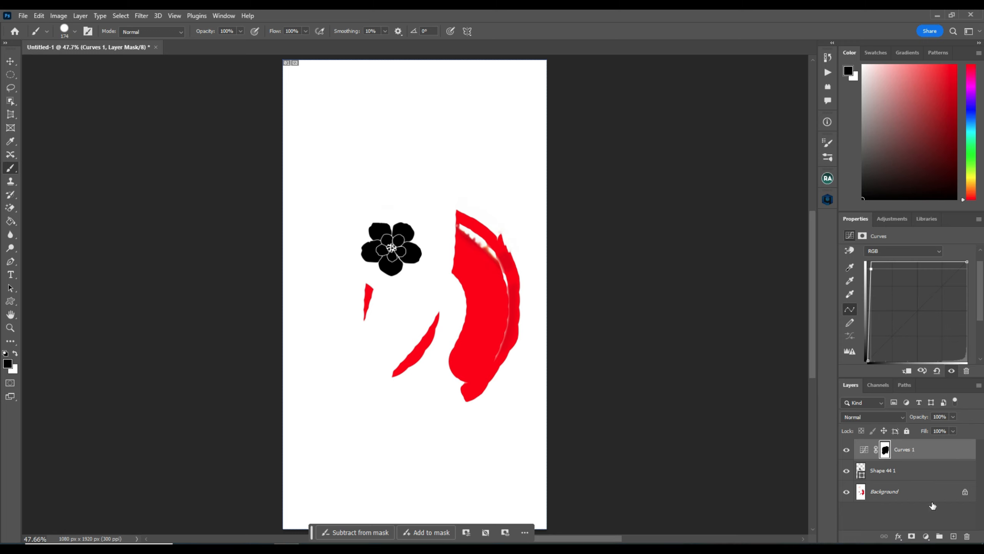
Step: Add a new layer, set the foreground colour to green 30ff00 and paint a hard-edged wavy stroke down the canvas
left_click(952, 537)
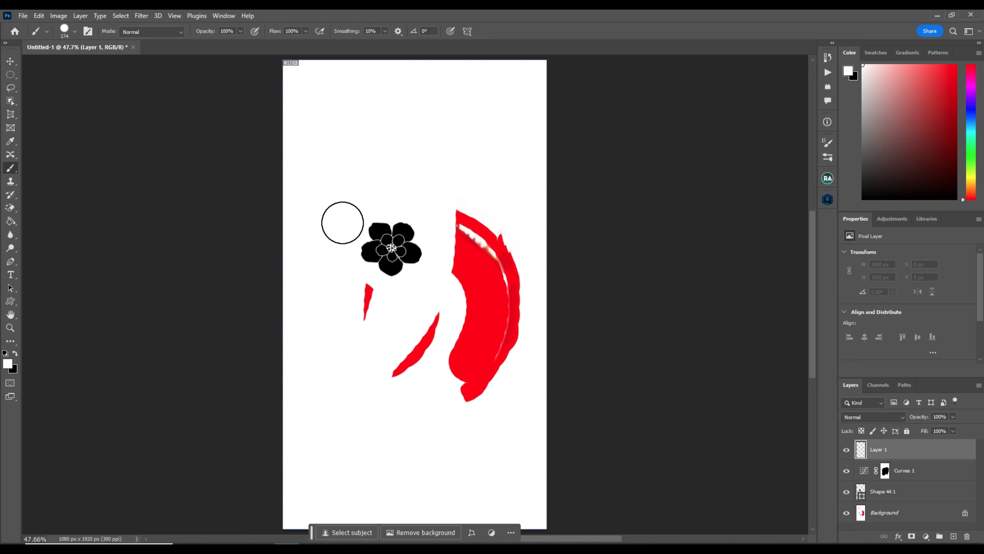
left_click(7, 364)
left_click(799, 311)
left_click(785, 226)
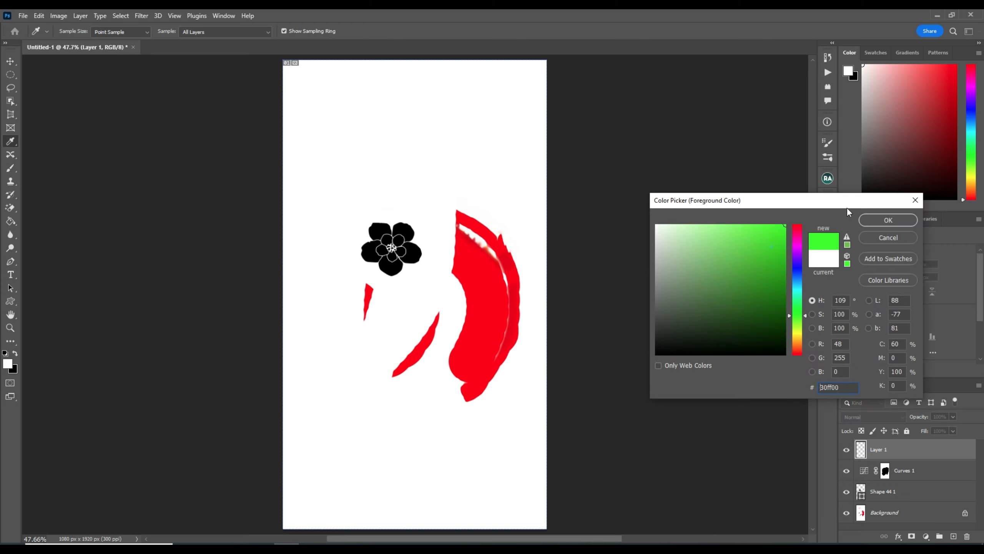
left_click(886, 220)
key("b")
mouse_move(471, 128)
left_mouse_down()
mouse_move(486, 234)
mouse_move(452, 461)
mouse_move(413, 485)
left_mouse_up()
Step: Set the brush hardness to 0% and paint two soft green strokes down the canvas
right_click(385, 144)
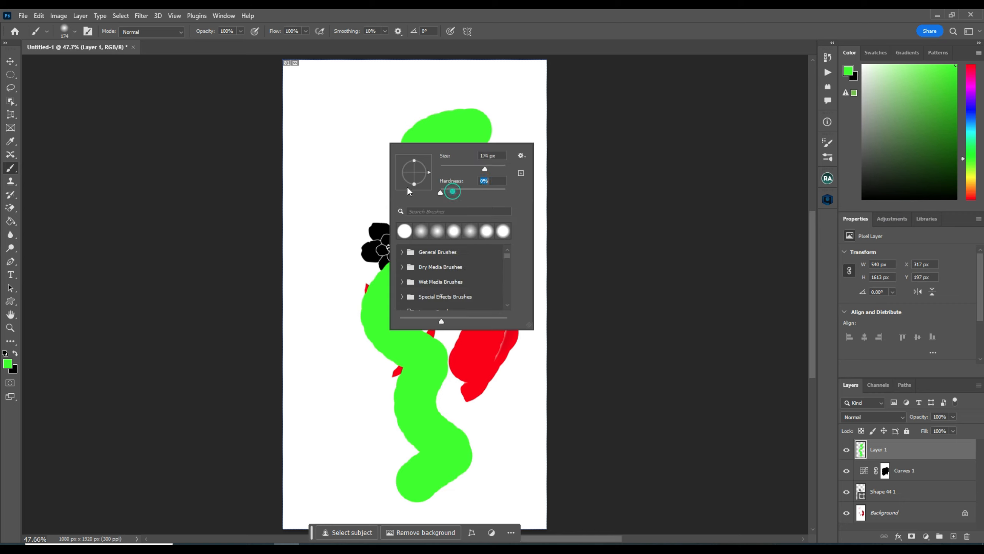
left_click_drag(408, 191, 407, 190)
left_click_drag(367, 124, 347, 471)
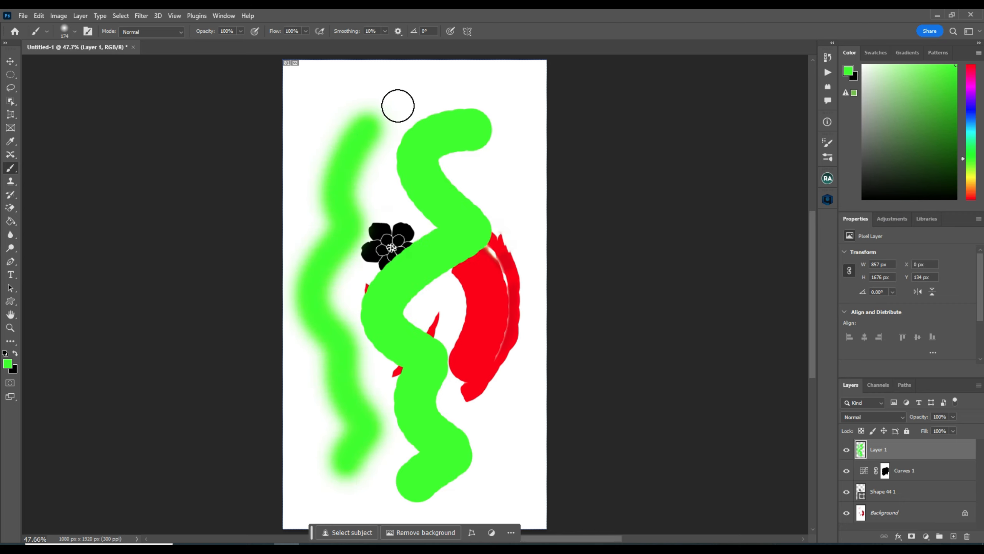
mouse_move(417, 94)
left_mouse_down()
mouse_move(391, 389)
mouse_move(461, 426)
left_mouse_up()
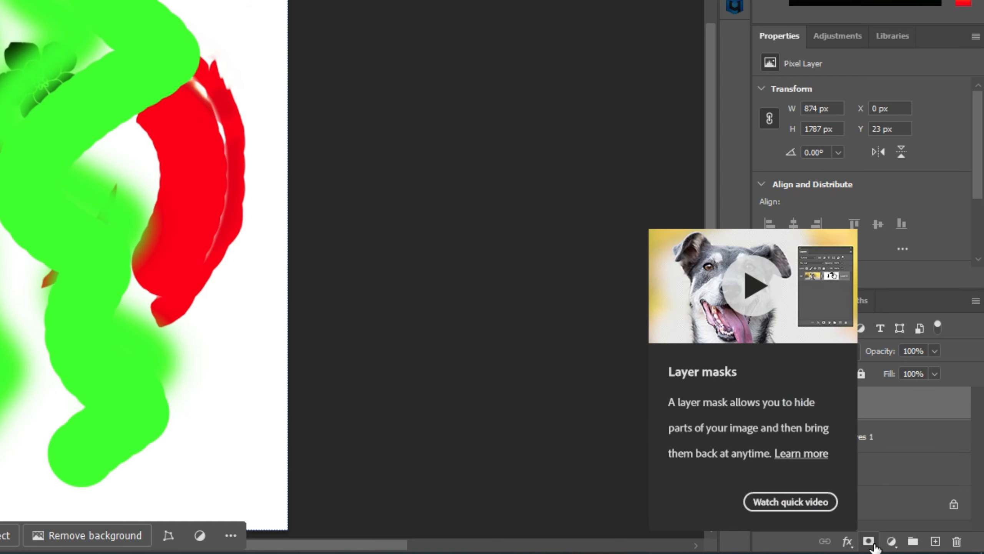
Step: Add a layer mask to the green stroke layer, try black zigzag strokes on it and undo them
left_click(869, 543)
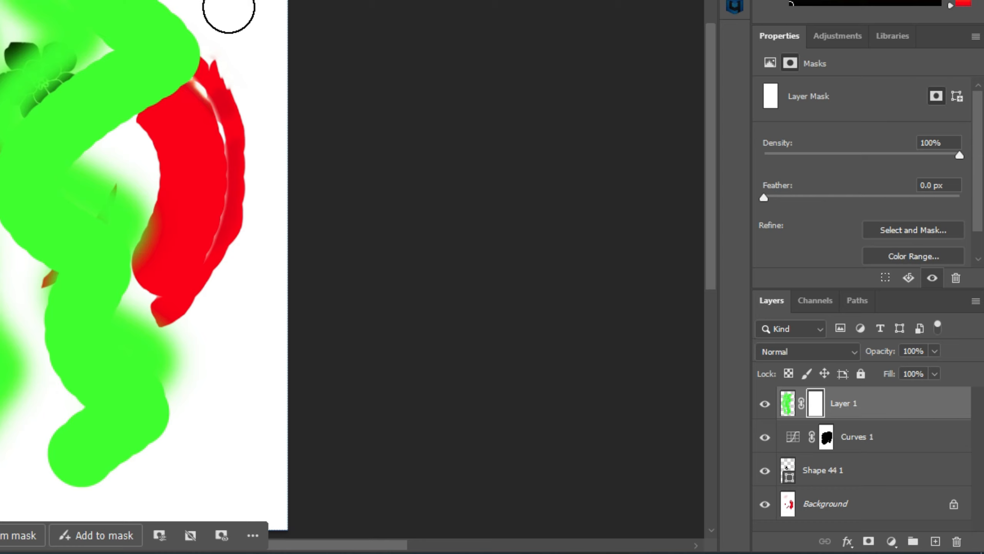
mouse_move(349, 89)
left_mouse_down()
mouse_move(622, 204)
mouse_move(329, 335)
mouse_move(341, 515)
left_mouse_up()
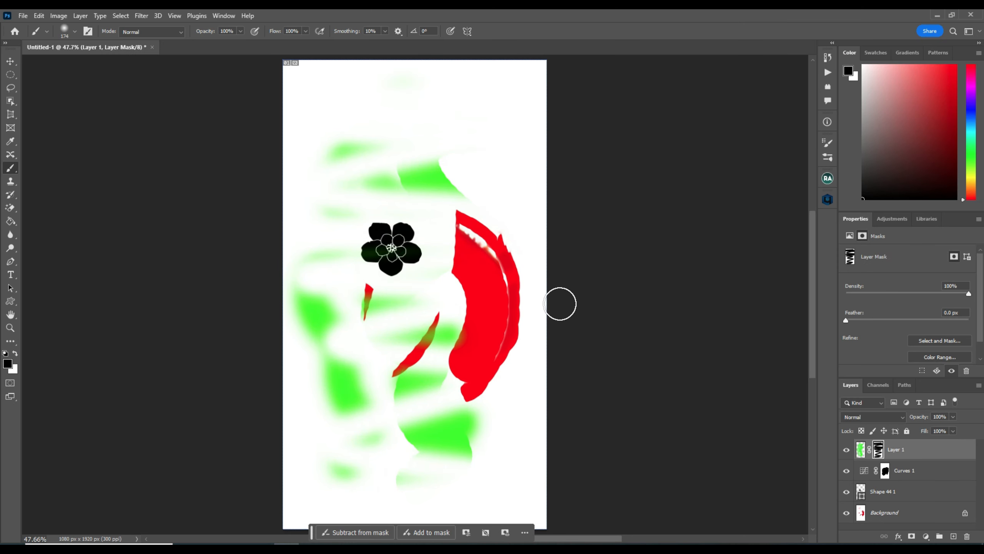
key("ctrl+z")
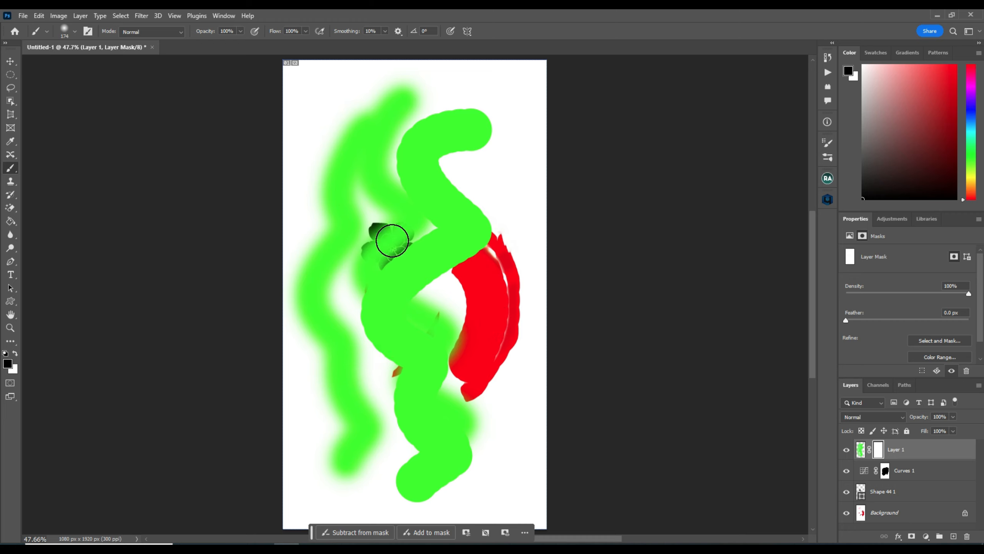
Step: Fill the green stroke layer's mask with black and try painting white on it over the flower
left_click_drag(388, 237, 387, 235)
key("alt+BackSpace")
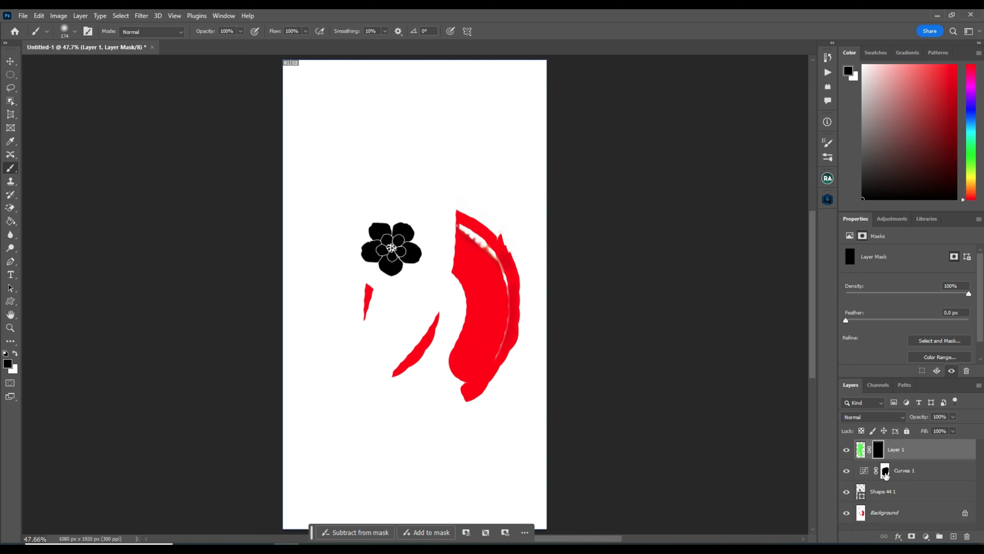
key("x")
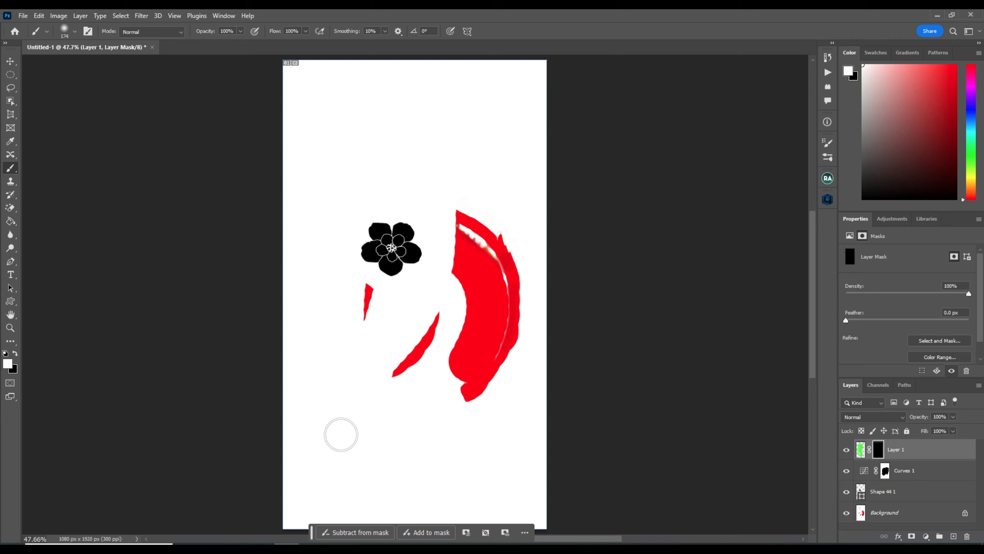
mouse_move(415, 244)
left_mouse_down()
mouse_move(387, 254)
mouse_move(406, 244)
mouse_move(389, 239)
mouse_move(369, 267)
mouse_move(409, 265)
mouse_move(413, 247)
mouse_move(393, 253)
mouse_move(428, 260)
mouse_move(390, 235)
mouse_move(374, 254)
left_mouse_up()
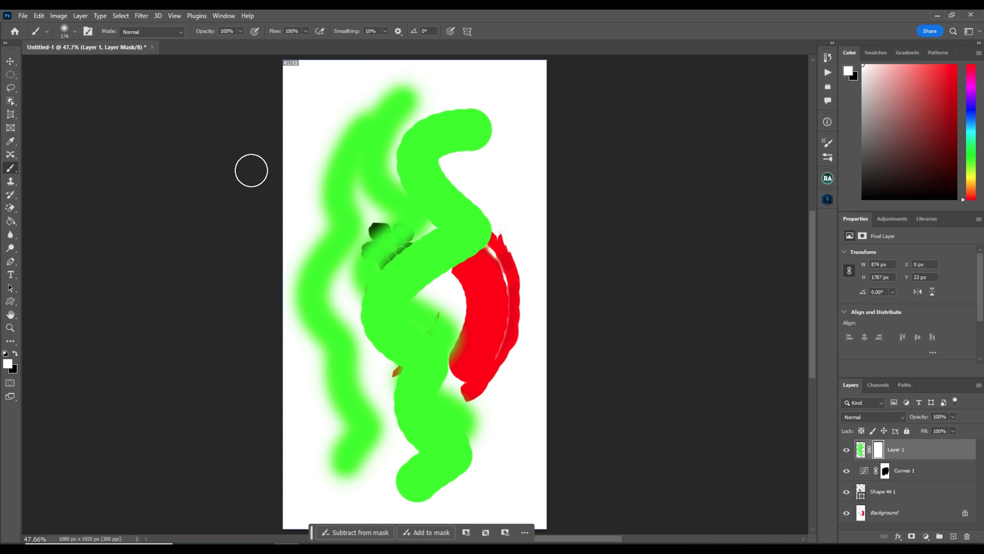
Step: Try cloning white over the upper end of the hard green stroke with Layer 1's mask active, then undo the dab
left_click(11, 181)
left_click_drag(451, 130, 463, 130, "alt")
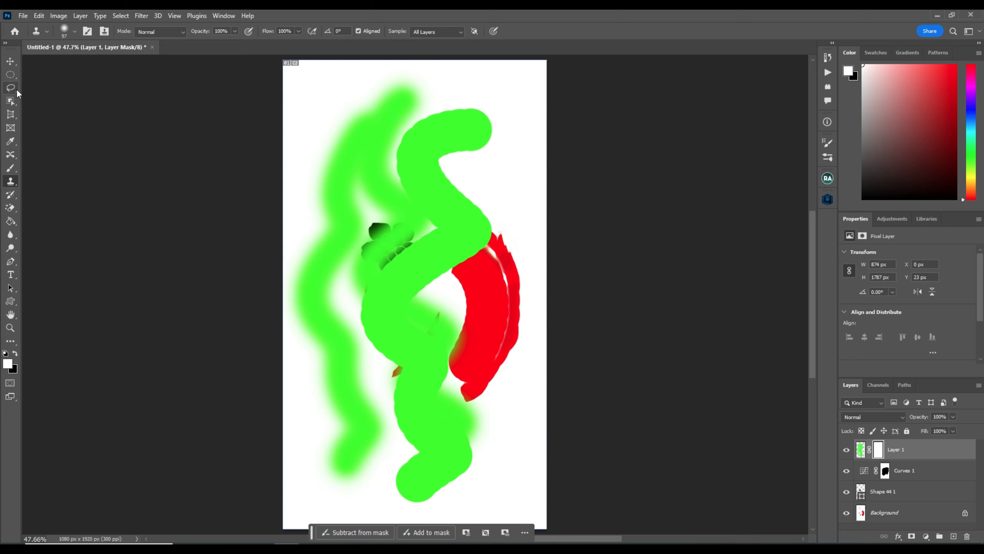
left_click(10, 154)
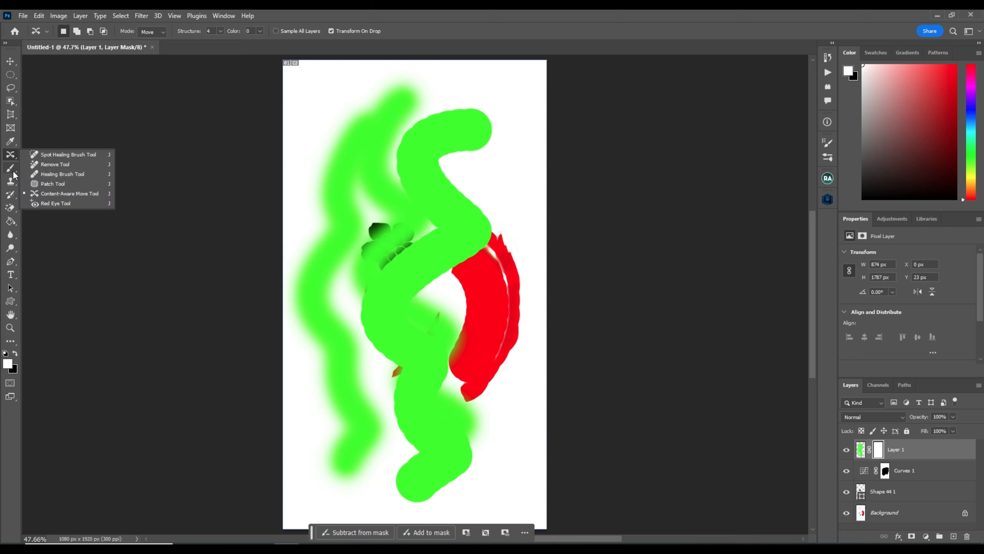
left_click(13, 182)
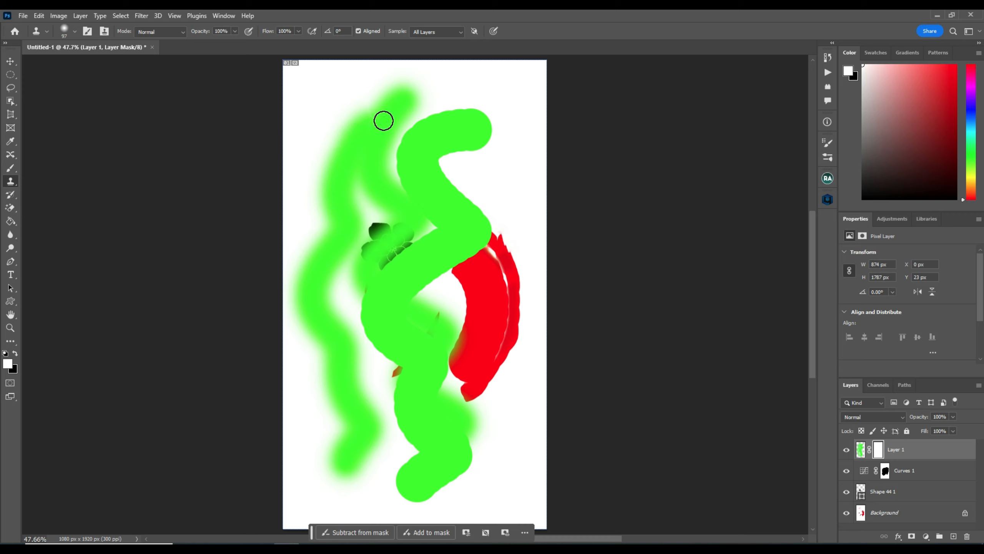
left_click(520, 105)
mouse_move(482, 115)
left_mouse_down()
mouse_move(488, 152)
mouse_move(481, 119)
left_mouse_up()
left_click(476, 129, "alt")
left_click(478, 116)
key("ctrl+z")
Step: Target Layer 1's image instead of its mask and clone over the green and red strokes with the Clone Stamp tool
left_click(860, 449)
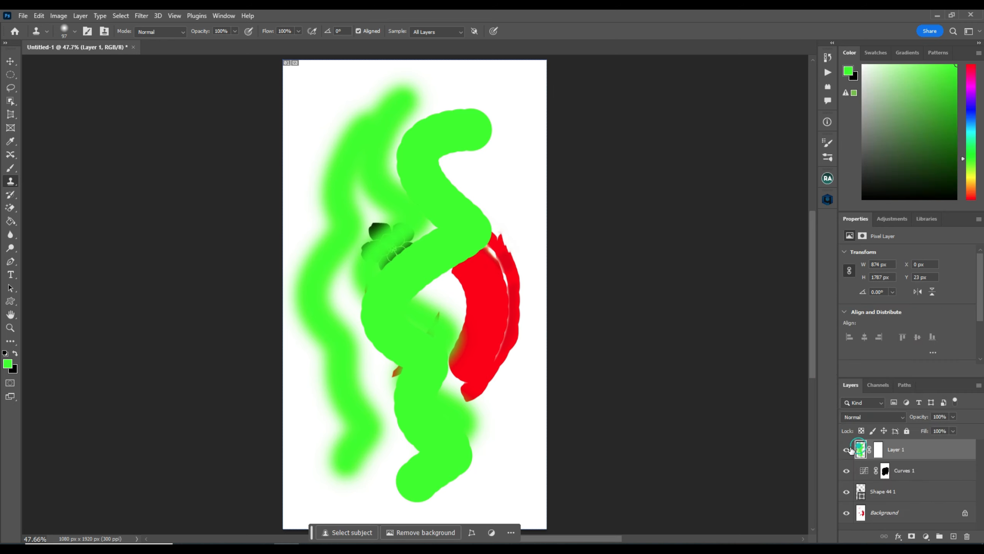
mouse_move(481, 144)
left_mouse_down()
mouse_move(479, 119)
mouse_move(481, 147)
mouse_move(475, 120)
mouse_move(465, 168)
mouse_move(461, 99)
mouse_move(465, 151)
mouse_move(490, 121)
mouse_move(491, 98)
left_mouse_up()
left_click_drag(488, 116, 457, 146)
mouse_move(460, 111)
left_mouse_down()
mouse_move(443, 158)
mouse_move(433, 114)
mouse_move(434, 128)
left_mouse_up()
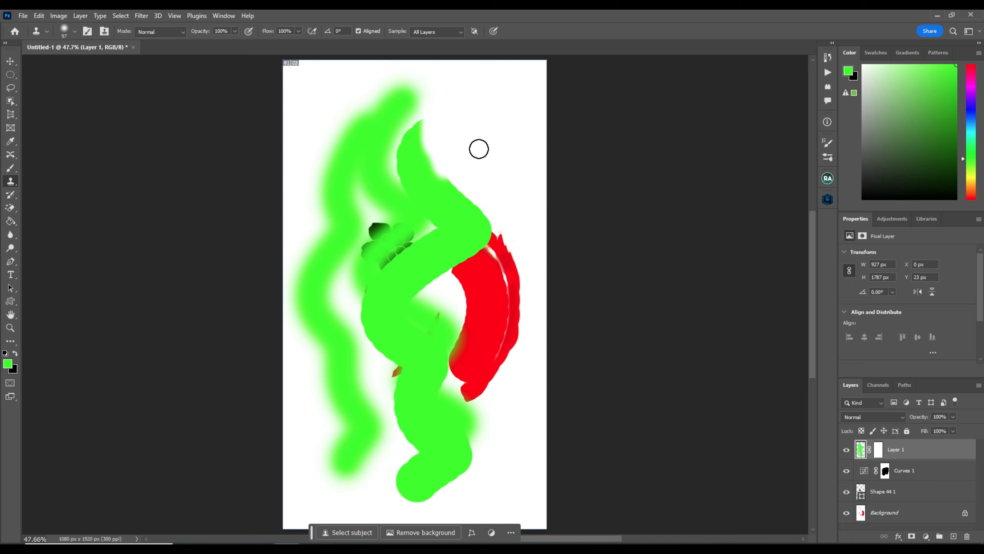
mouse_move(443, 172)
left_mouse_down()
mouse_move(457, 209)
mouse_move(494, 228)
mouse_move(458, 191)
mouse_move(465, 186)
mouse_move(490, 220)
mouse_move(518, 282)
mouse_move(513, 341)
mouse_move(489, 380)
mouse_move(506, 318)
mouse_move(503, 246)
mouse_move(470, 412)
mouse_move(498, 275)
mouse_move(500, 219)
mouse_move(477, 227)
left_mouse_up()
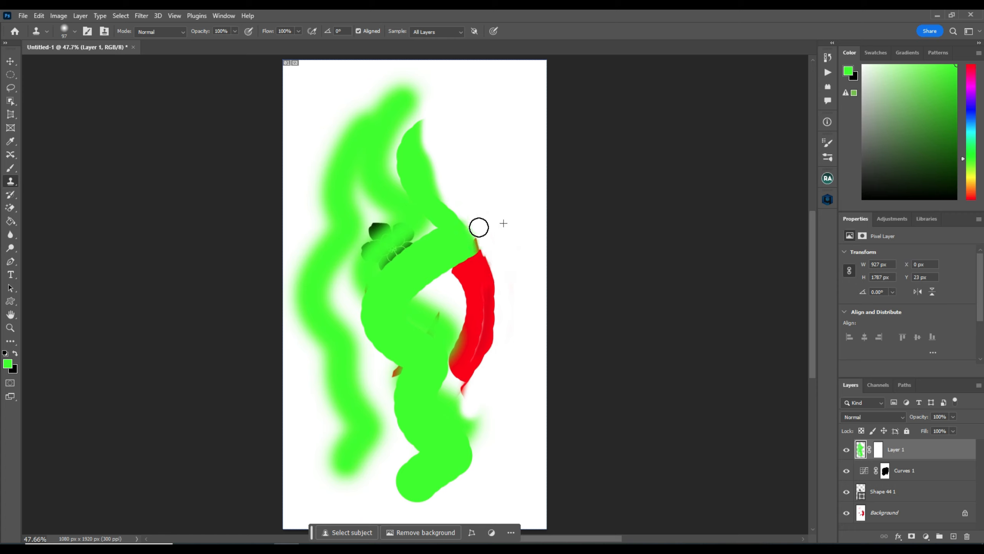
mouse_move(510, 263)
left_mouse_down()
mouse_move(423, 258)
mouse_move(482, 263)
mouse_move(398, 281)
mouse_move(481, 291)
mouse_move(428, 332)
mouse_move(480, 341)
mouse_move(401, 344)
mouse_move(295, 324)
mouse_move(383, 294)
mouse_move(346, 286)
mouse_move(414, 201)
mouse_move(377, 145)
mouse_move(439, 99)
left_mouse_up()
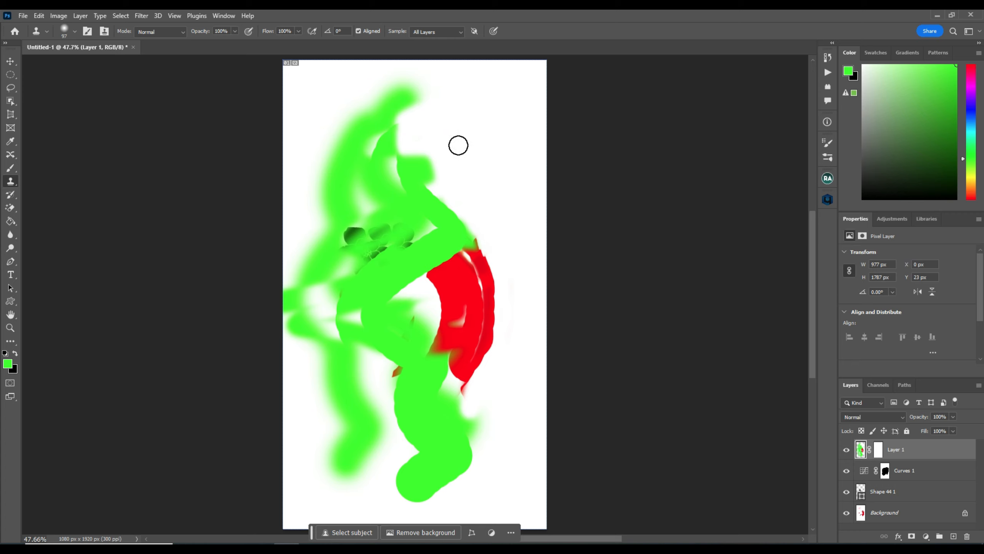
Step: Try more Clone Stamp strokes around the red strokes, sampling from the white area beside them, and undo them
left_click_drag(440, 262, 423, 234)
key("ctrl+z")
left_click(526, 276, "alt")
mouse_move(495, 268)
left_mouse_down()
mouse_move(492, 321)
mouse_move(495, 267)
left_mouse_up()
key("ctrl+z")
Step: Set Clone Stamp sampling to Current & Below, move Layer 1 beneath Curves 1 and try a clone stroke, undoing it
left_click(432, 33)
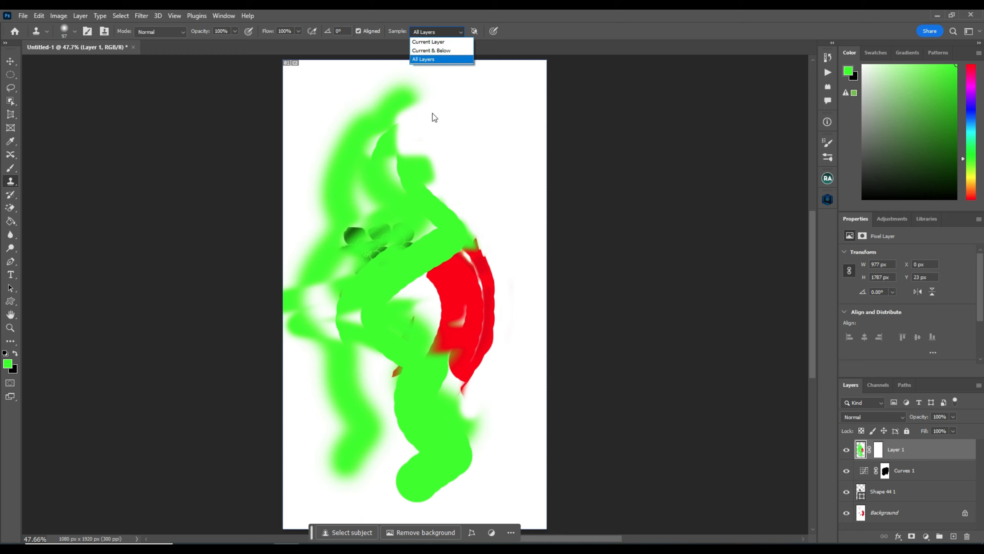
left_click(439, 50)
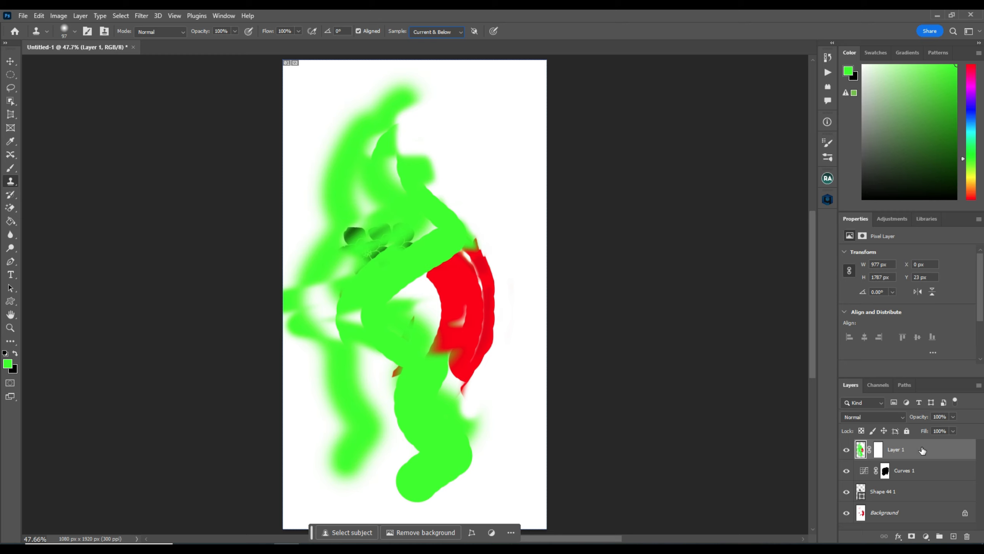
left_click_drag(922, 450, 920, 490)
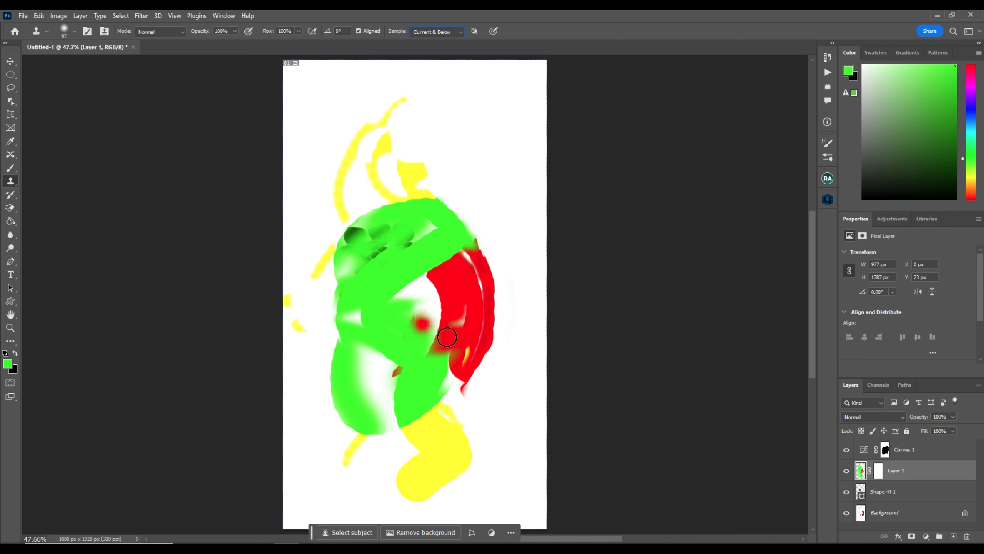
mouse_move(430, 158)
left_mouse_down()
mouse_move(412, 176)
mouse_move(393, 259)
mouse_move(447, 244)
mouse_move(417, 283)
mouse_move(475, 258)
mouse_move(513, 265)
left_mouse_up()
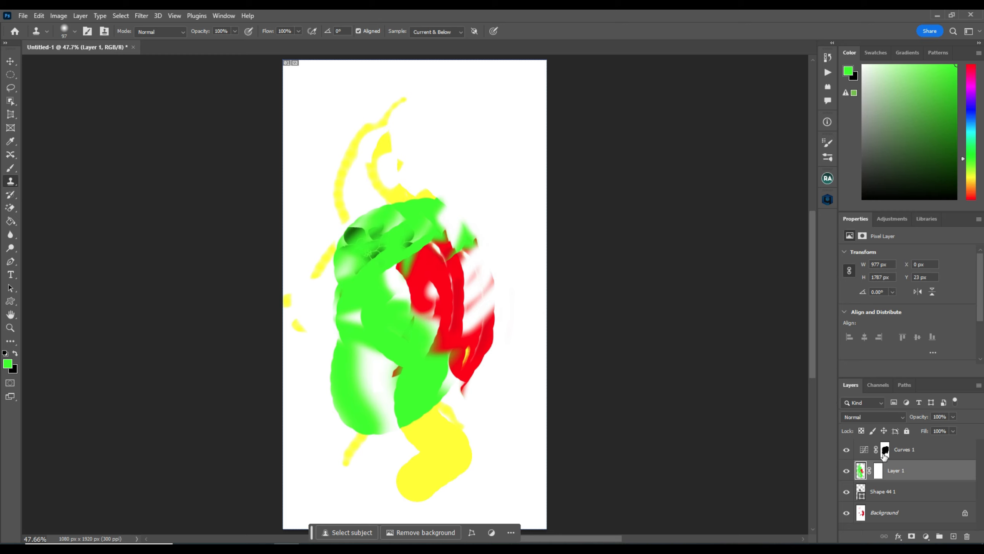
key("ctrl+z")
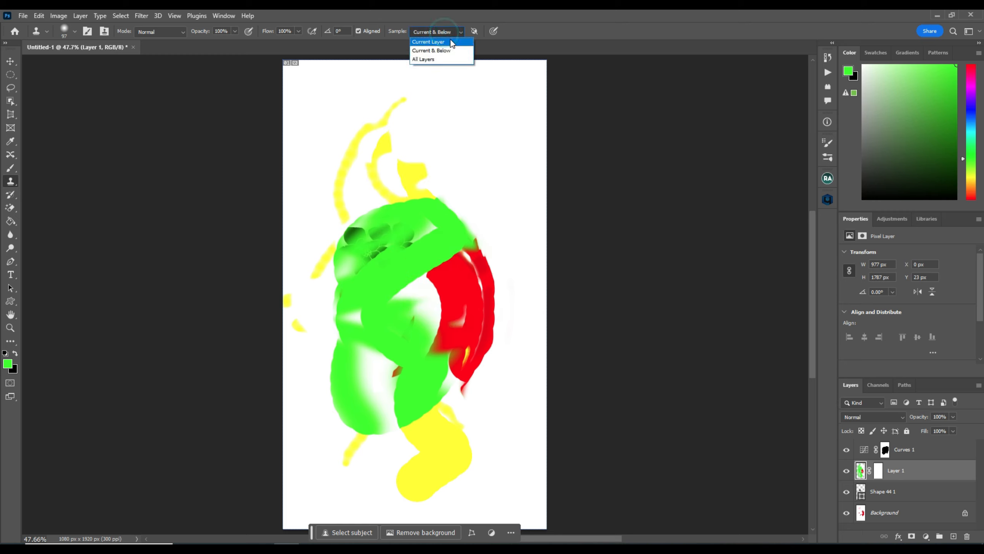
Step: Set Clone Stamp sampling to Current Layer and clone over several areas of the Background layer
left_click(451, 41)
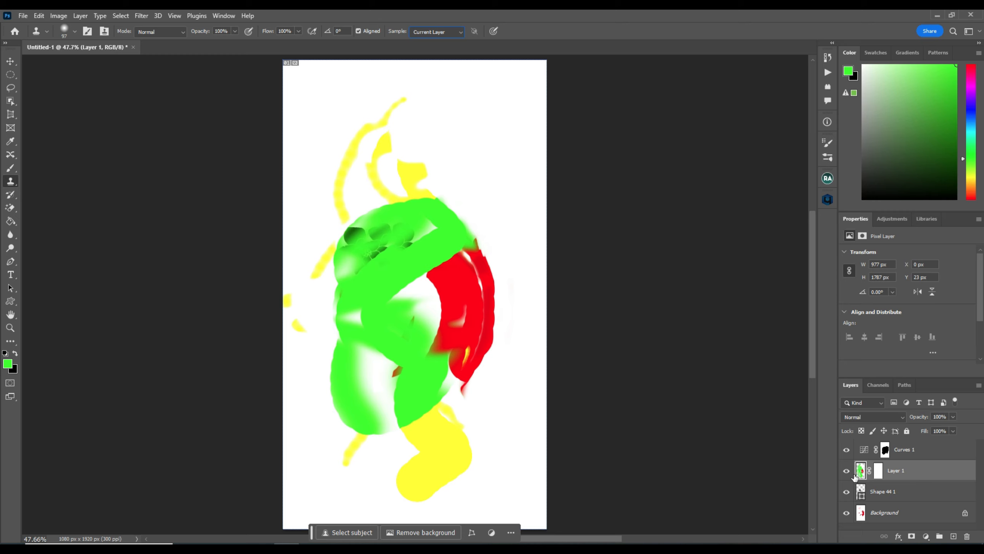
left_click(879, 512)
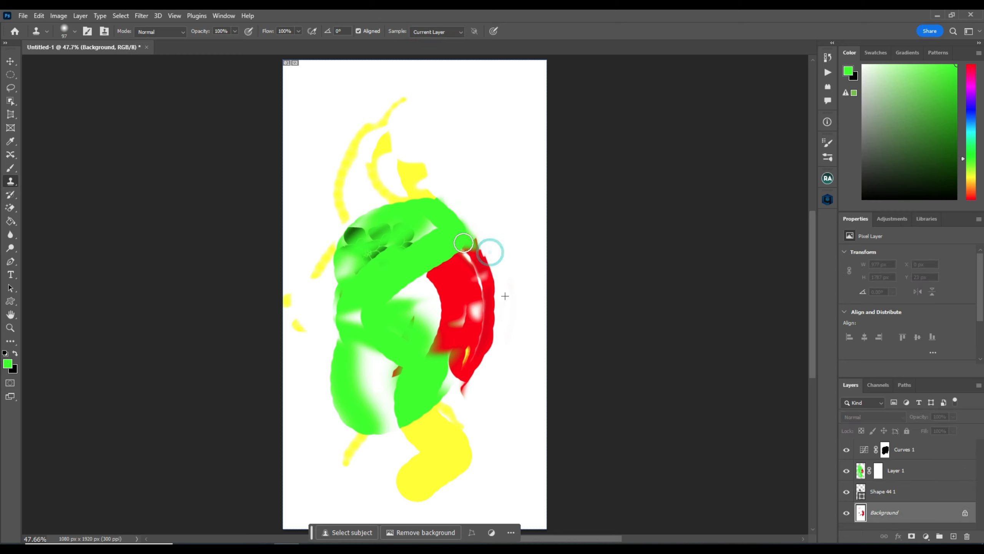
mouse_move(464, 243)
left_mouse_down()
mouse_move(465, 385)
mouse_move(448, 399)
mouse_move(445, 429)
mouse_move(453, 485)
mouse_move(430, 321)
mouse_move(348, 398)
mouse_move(322, 379)
mouse_move(366, 328)
mouse_move(338, 286)
mouse_move(332, 172)
left_mouse_up()
left_click(475, 120, "alt")
left_click_drag(411, 173, 374, 134)
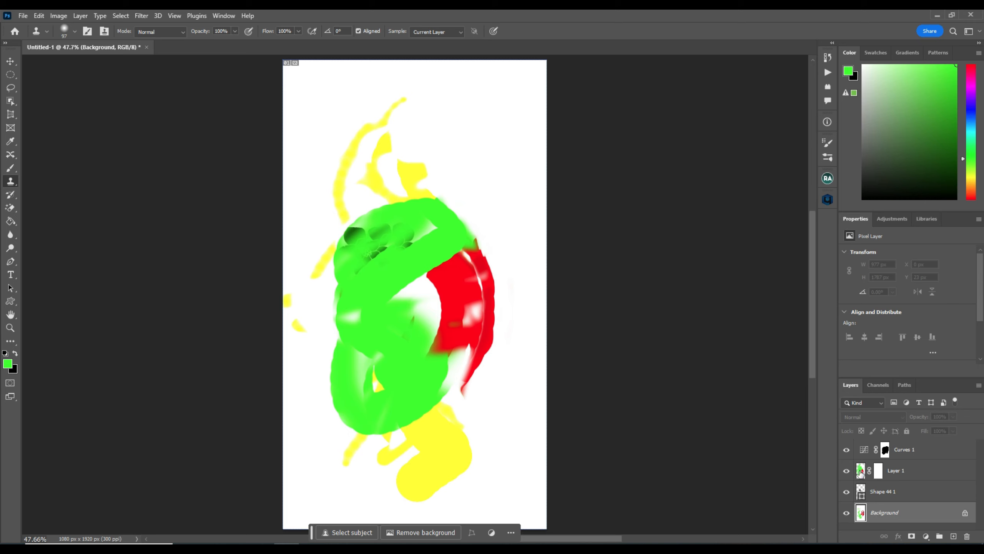
Step: Hide Layer 1 while cloning white over the Background layer's marks around the flower, then show Layer 1 again
left_click(846, 470)
left_click(498, 160, "alt")
mouse_move(481, 211)
left_mouse_down()
mouse_move(473, 271)
mouse_move(526, 257)
mouse_move(439, 240)
mouse_move(440, 211)
mouse_move(485, 253)
mouse_move(456, 193)
mouse_move(375, 237)
mouse_move(386, 246)
mouse_move(347, 256)
mouse_move(392, 236)
mouse_move(360, 294)
left_mouse_up()
mouse_move(412, 226)
left_mouse_down()
mouse_move(393, 211)
mouse_move(411, 247)
mouse_move(375, 209)
mouse_move(364, 268)
mouse_move(366, 244)
left_mouse_up()
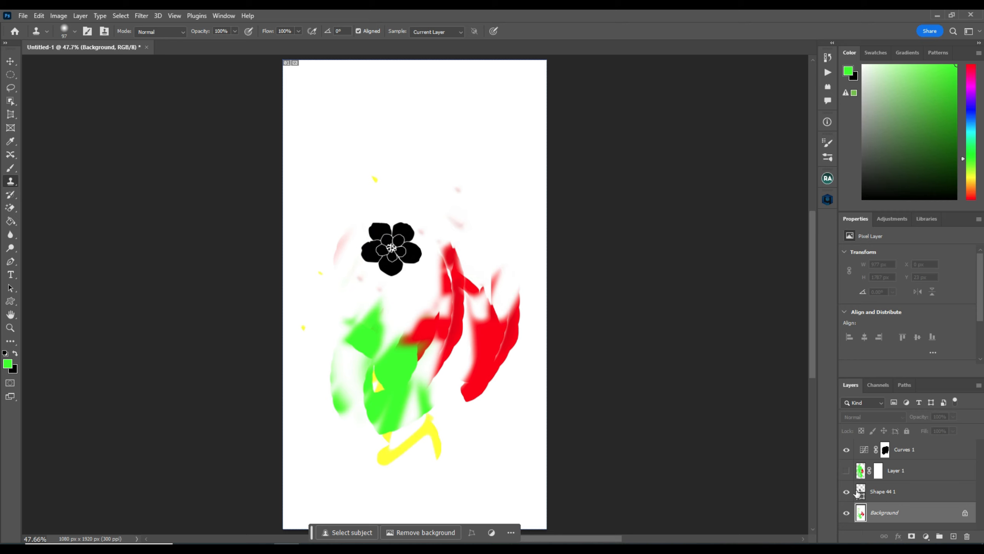
left_click(847, 471)
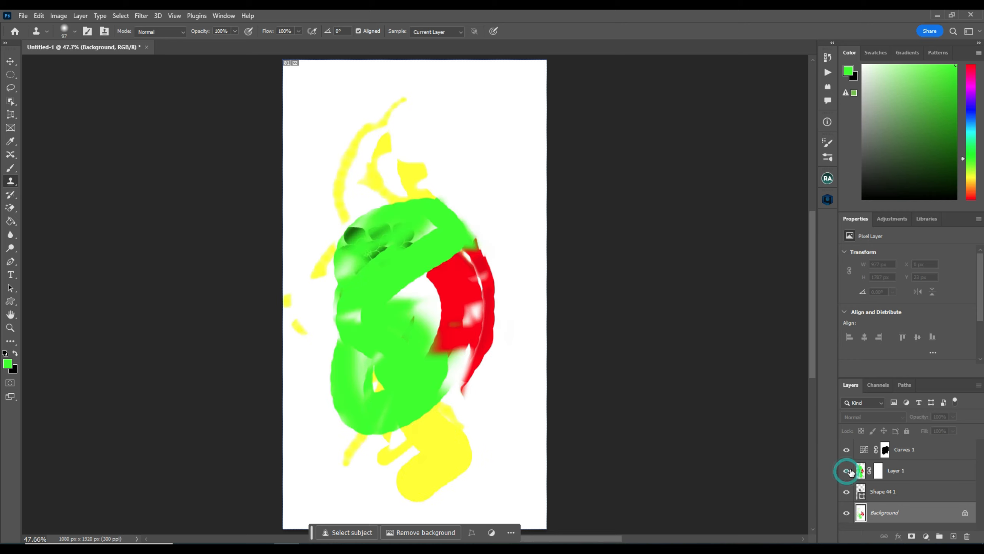
Step: Select Layer 1 and clone white over the upper parts of its green and red strokes
left_click(904, 449)
left_click(905, 470)
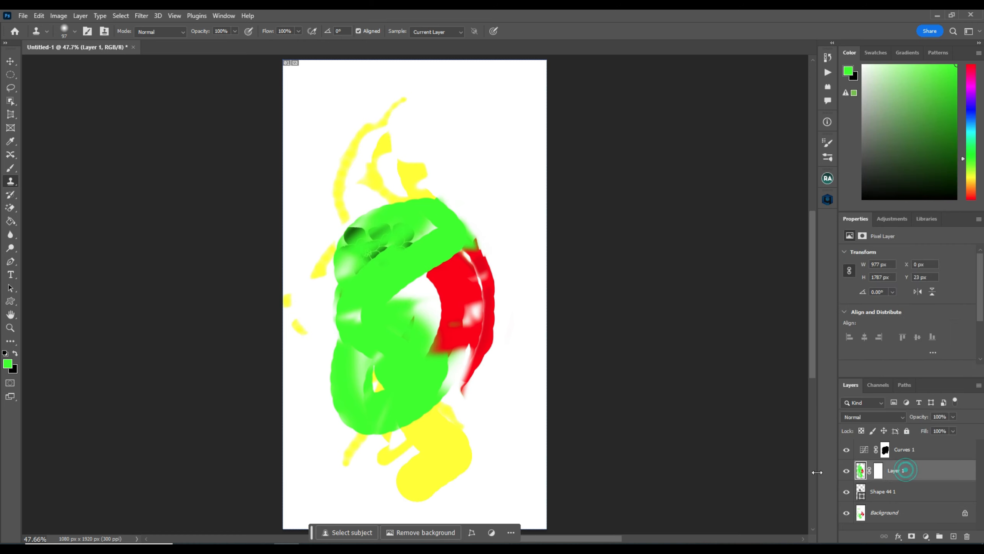
mouse_move(444, 215)
left_mouse_down()
mouse_move(494, 252)
mouse_move(470, 259)
mouse_move(440, 189)
mouse_move(406, 246)
mouse_move(459, 154)
left_mouse_up()
mouse_move(452, 293)
left_mouse_down()
mouse_move(494, 343)
mouse_move(444, 241)
mouse_move(460, 172)
left_mouse_up()
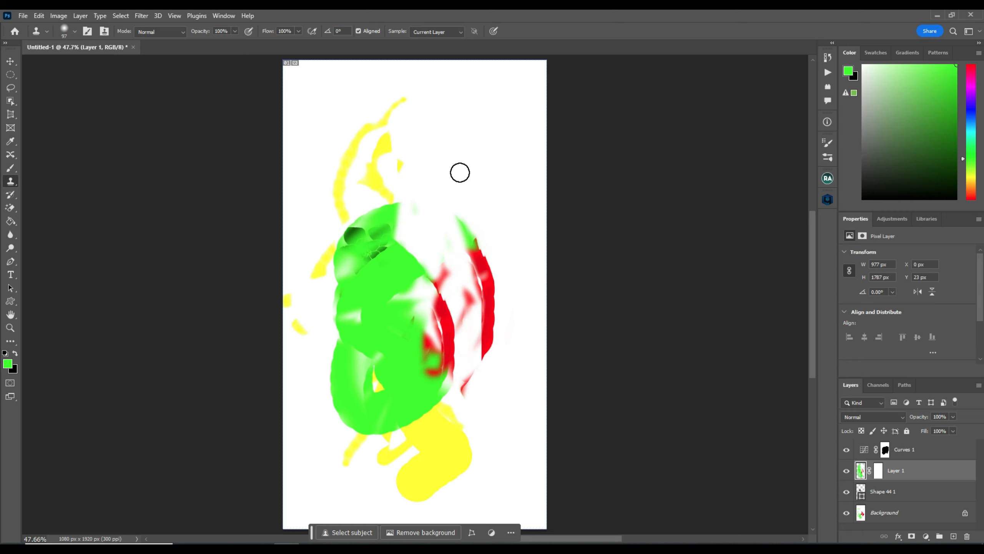
Step: Erase most of the remaining strokes on Layer 1 using the Eraser tool with an enlarged brush
right_click(13, 183)
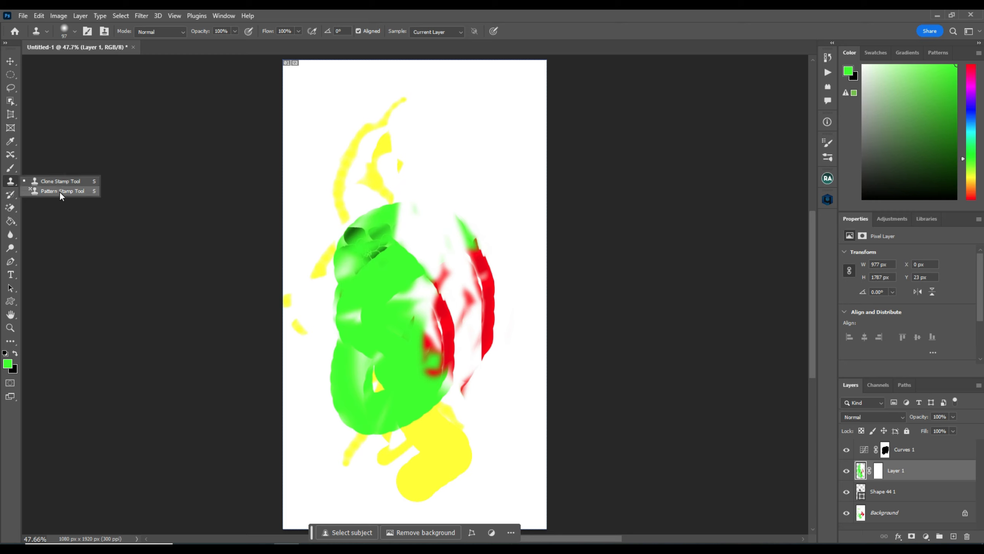
left_click(13, 192)
left_click(10, 207)
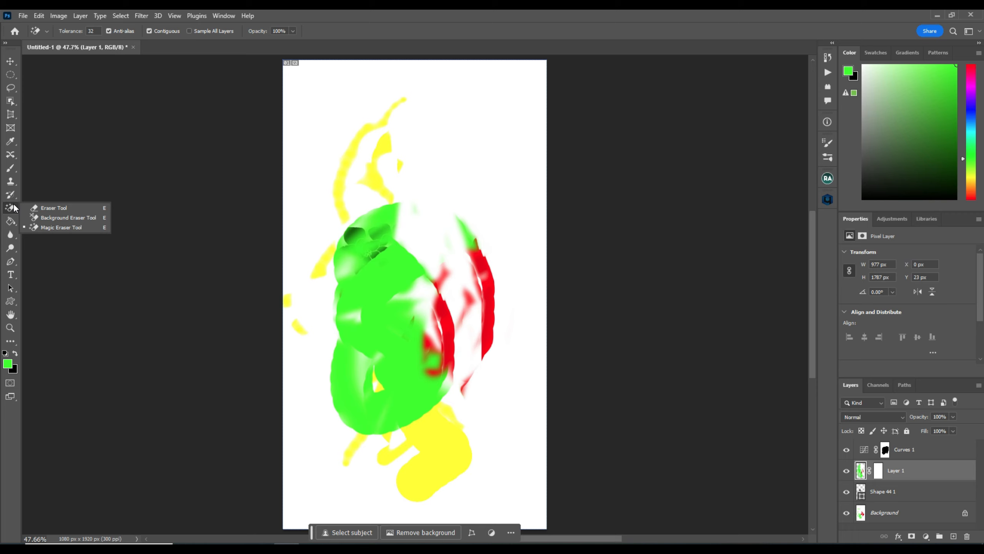
left_click(53, 208)
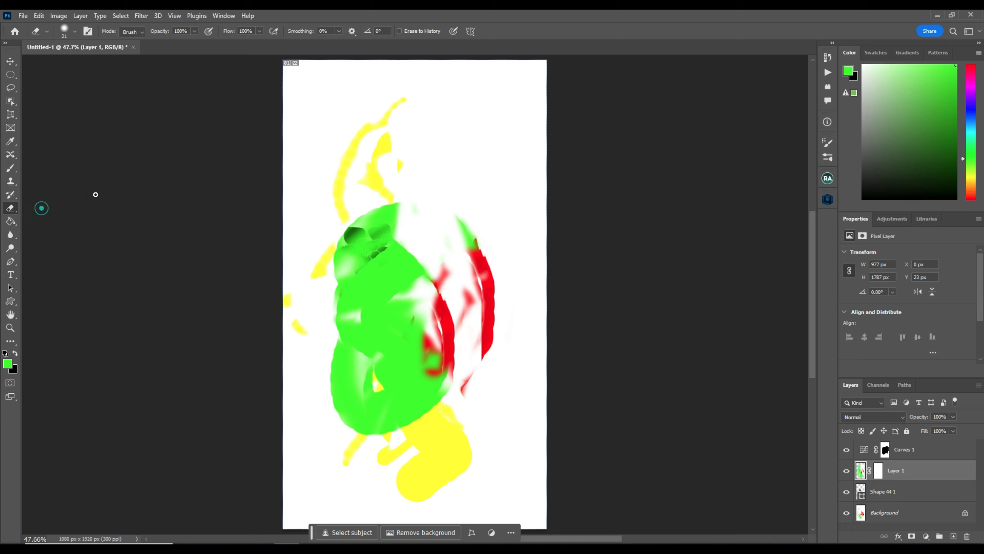
right_click(313, 159, "alt")
mouse_move(268, 154)
left_mouse_down()
mouse_move(437, 138)
mouse_move(243, 216)
mouse_move(269, 351)
mouse_move(303, 295)
mouse_move(465, 275)
mouse_move(531, 334)
mouse_move(472, 479)
left_mouse_up()
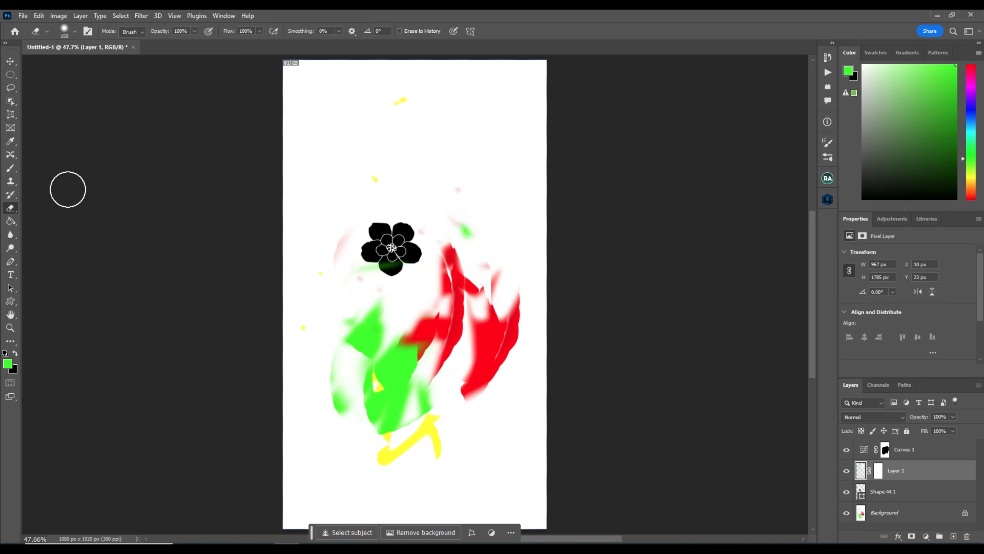
Step: Erase most of the Background layer with the Background Eraser tool, then erase leftover marks on Layer 1
right_click(11, 208)
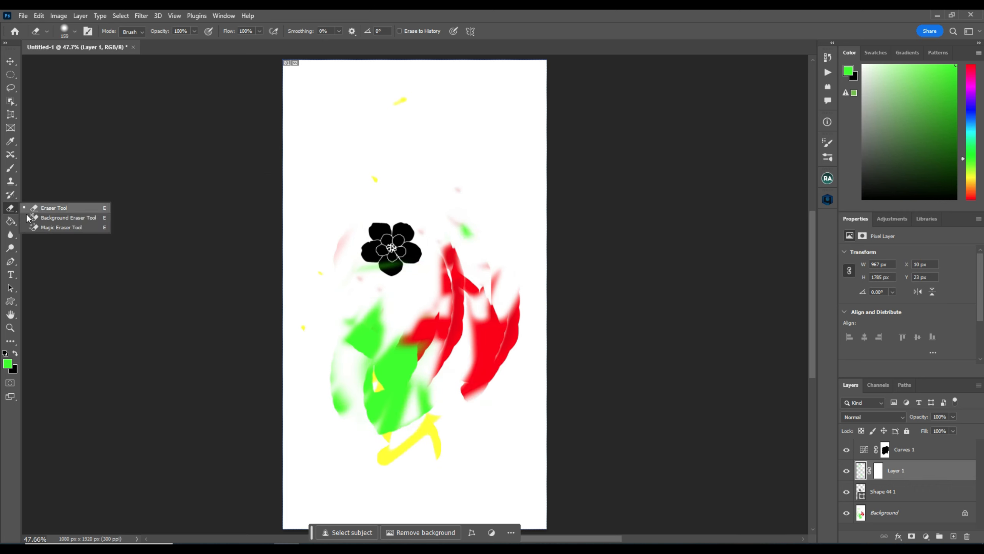
left_click(50, 217)
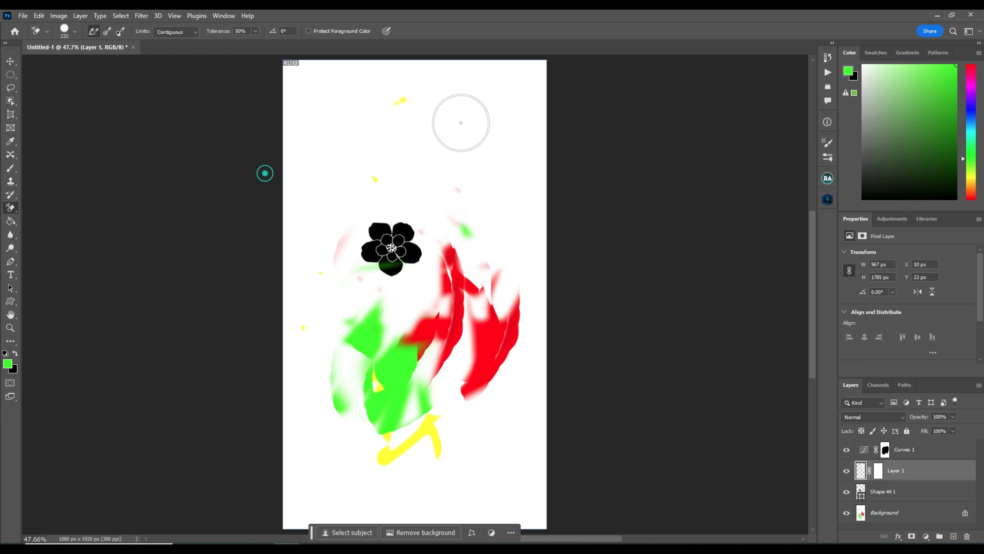
left_click(923, 446)
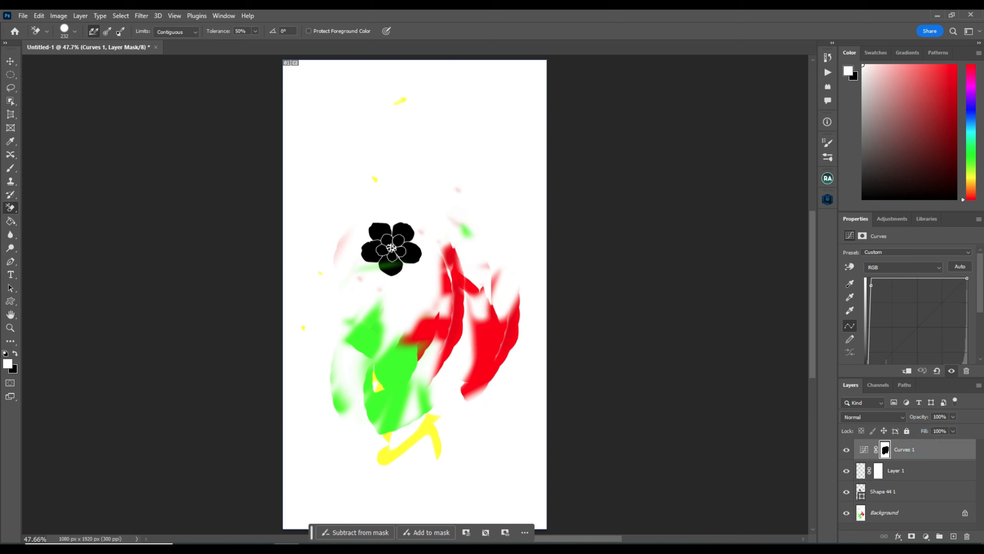
left_click(892, 514)
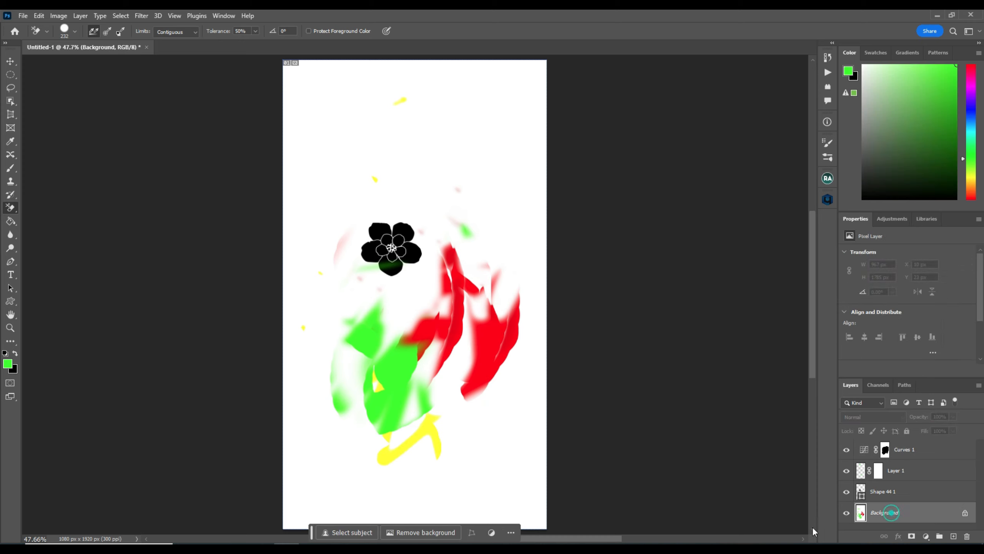
mouse_move(547, 259)
left_mouse_down()
mouse_move(440, 352)
mouse_move(396, 544)
mouse_move(387, 485)
mouse_move(305, 406)
mouse_move(548, 164)
mouse_move(299, 84)
mouse_move(224, 296)
mouse_move(294, 251)
mouse_move(351, 150)
mouse_move(391, 252)
left_mouse_up()
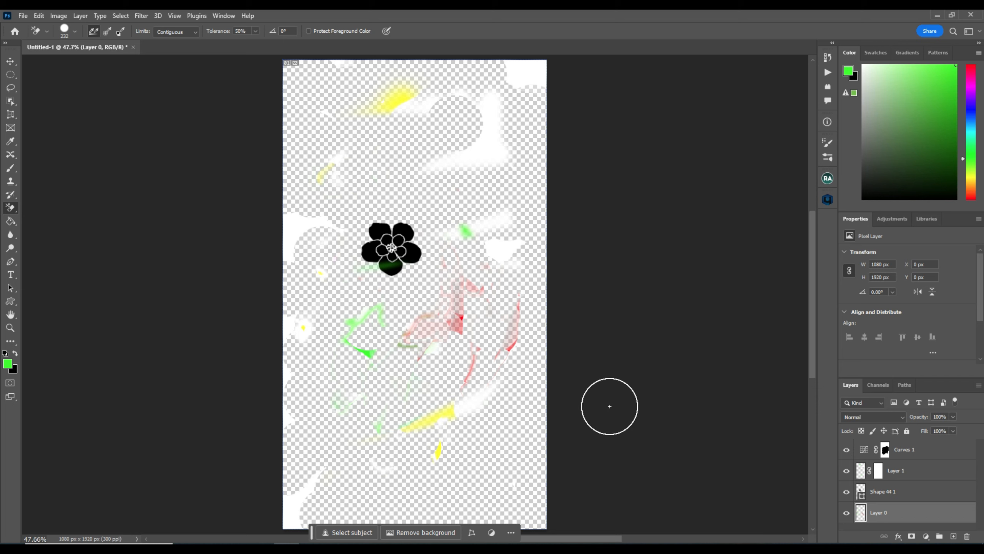
left_click(859, 470)
mouse_move(456, 307)
left_mouse_down()
mouse_move(414, 323)
mouse_move(466, 412)
mouse_move(435, 391)
mouse_move(424, 250)
left_mouse_up()
Step: Rasterize the Shape 44 1 flower layer and erase its petals with the Background Eraser tool
left_click(900, 489)
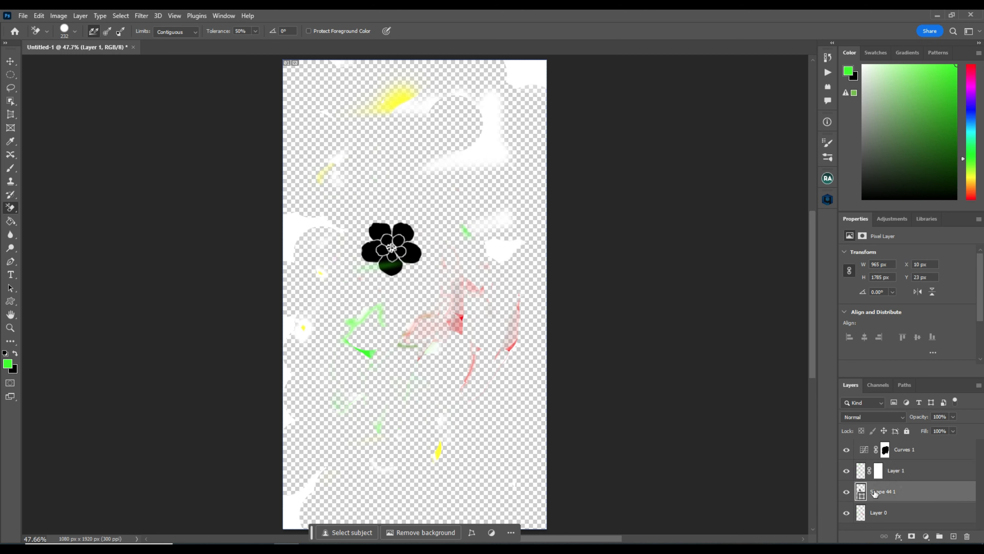
left_click(345, 280)
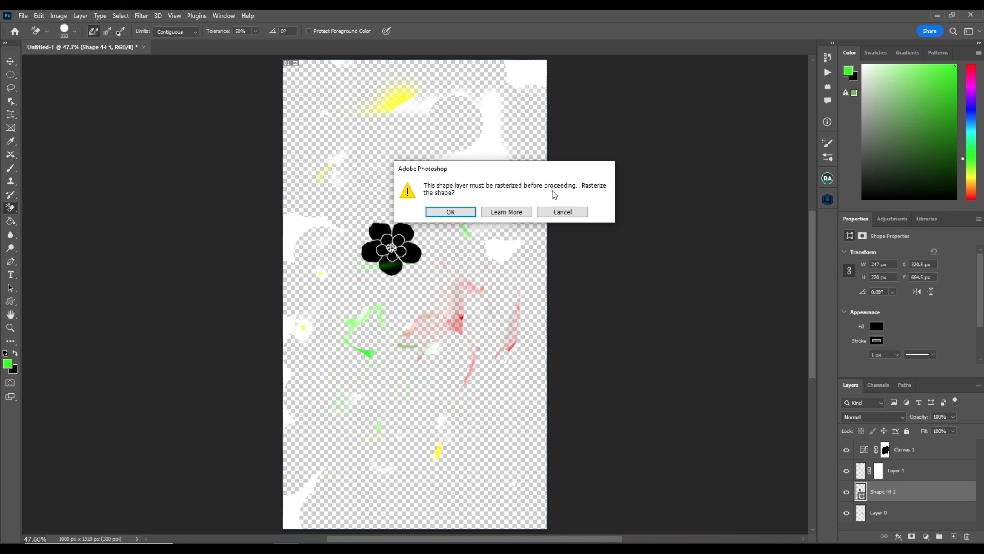
left_click(461, 212)
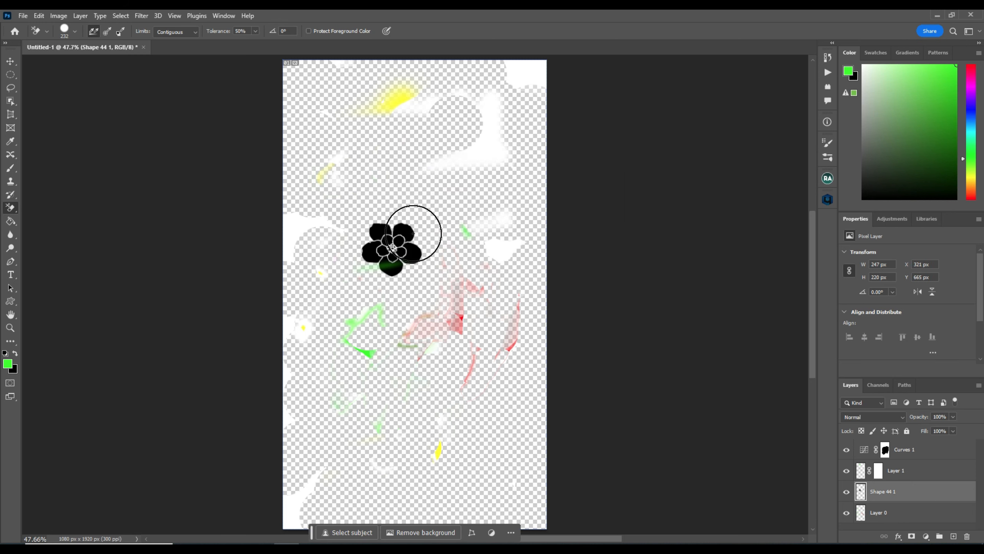
left_click_drag(410, 230, 330, 281)
left_click(358, 266)
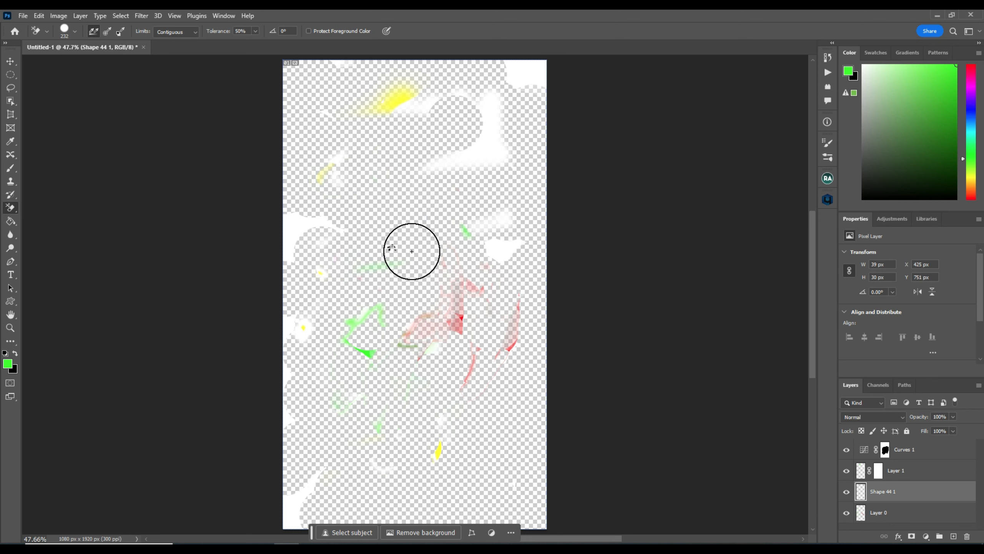
left_click(395, 246)
Step: Erase the small black specks left at the flower's centre on the Shape 44 1 layer
scroll(391, 248, "up", 1)
scroll(387, 250, "down", 1)
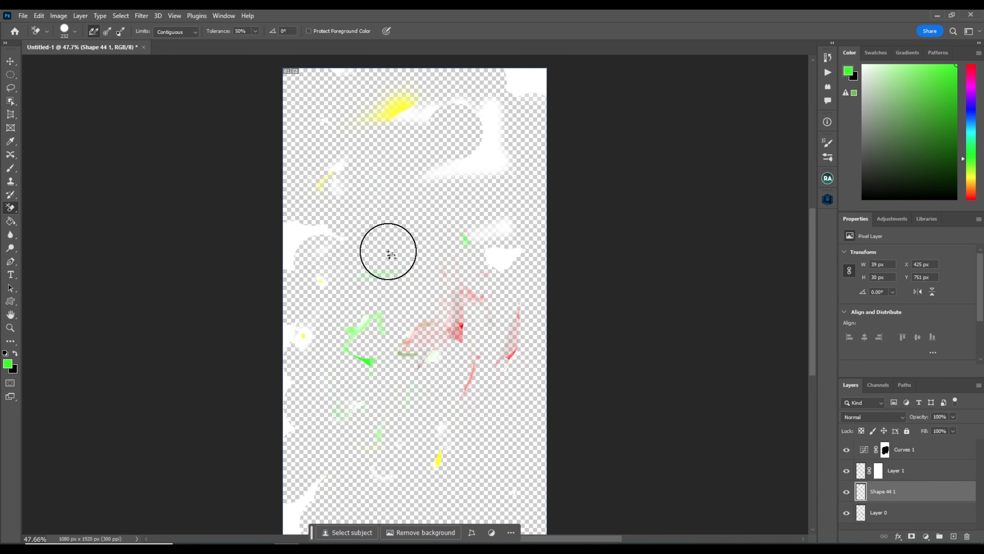
key("z")
left_click_drag(390, 250, 456, 253)
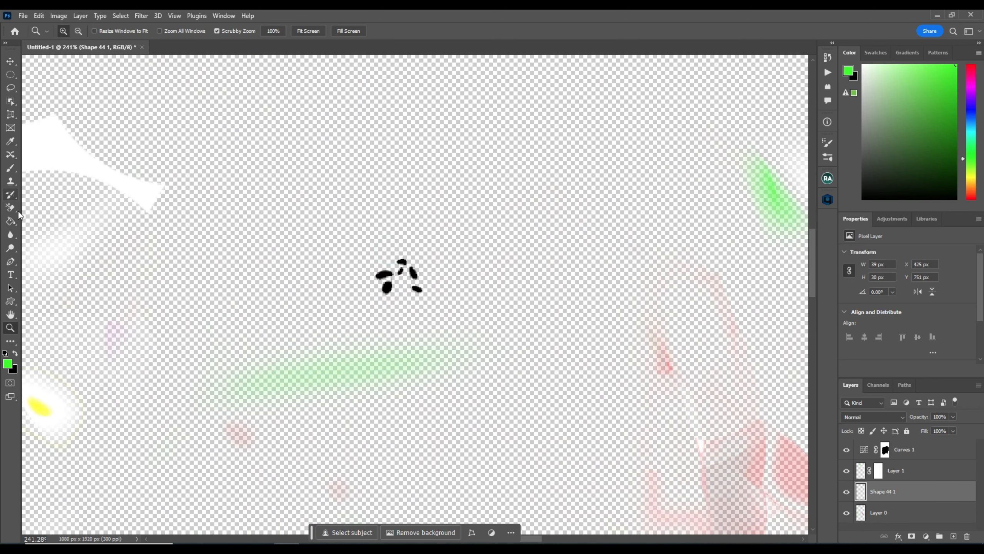
left_click(12, 208)
left_click(402, 265)
mouse_move(514, 239)
left_mouse_down()
mouse_move(424, 262)
mouse_move(435, 299)
mouse_move(458, 293)
mouse_move(457, 278)
mouse_move(416, 273)
left_mouse_up()
left_click(393, 280)
left_click(401, 271)
left_click(416, 288)
left_click(381, 283)
left_click(412, 271)
key("z")
left_click_drag(452, 244, 383, 233)
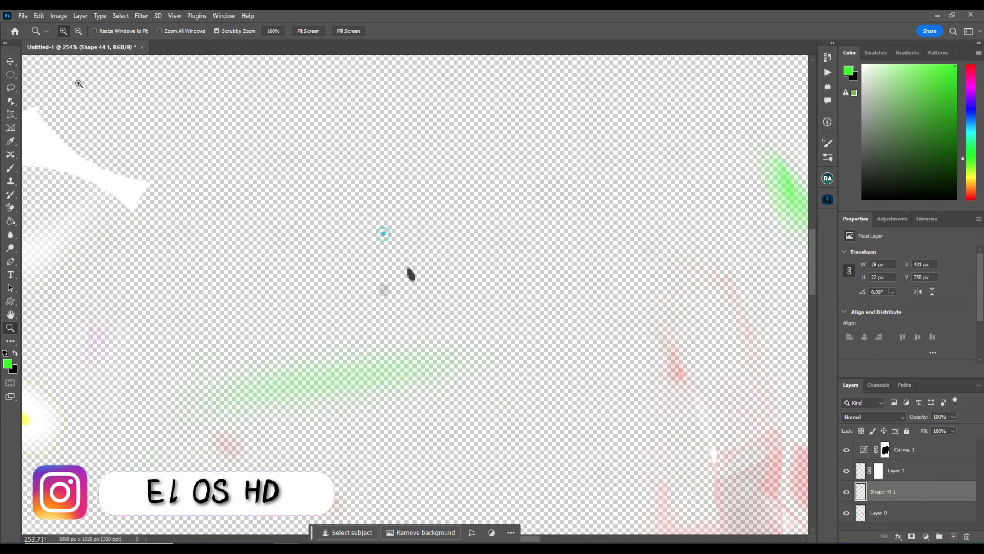
Step: Erase the remaining dark specks on the Shape 44 1 layer with the Background Eraser, trying 1% tolerance and restoring it to 50%
left_click(10, 207)
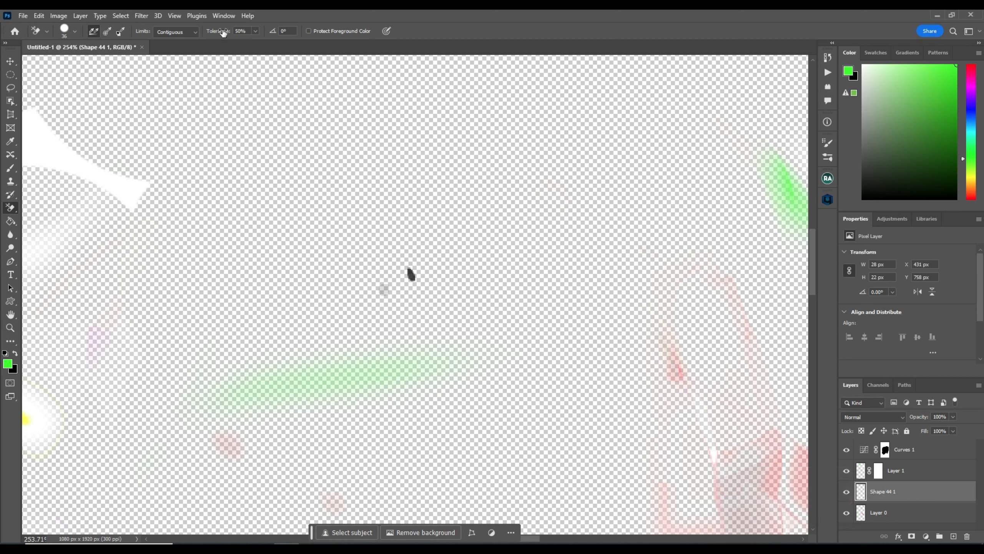
mouse_move(426, 270)
left_mouse_down()
mouse_move(358, 327)
mouse_move(376, 278)
mouse_move(364, 171)
left_mouse_up()
left_click_drag(218, 34, 82, 37)
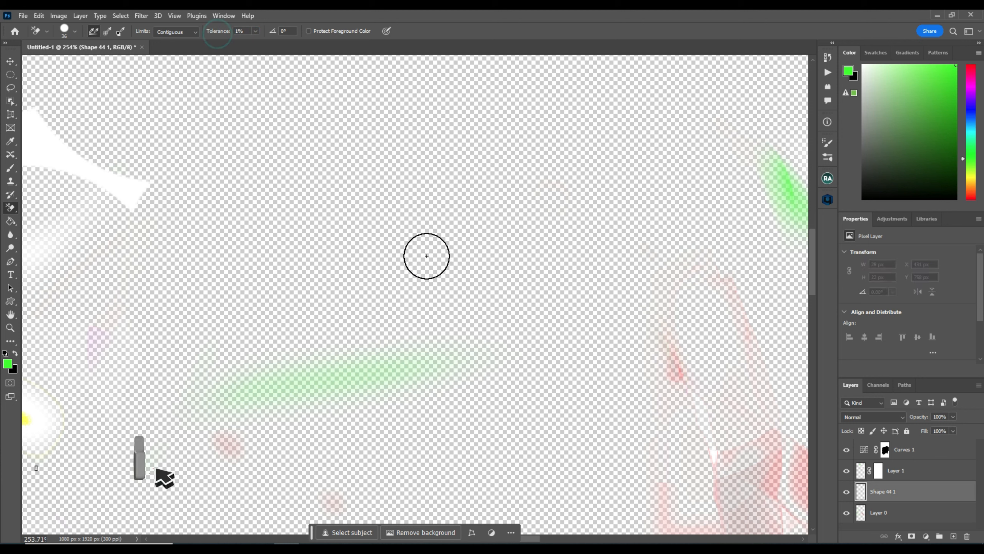
left_click_drag(425, 256, 468, 308)
left_click(247, 31)
double_click(247, 30)
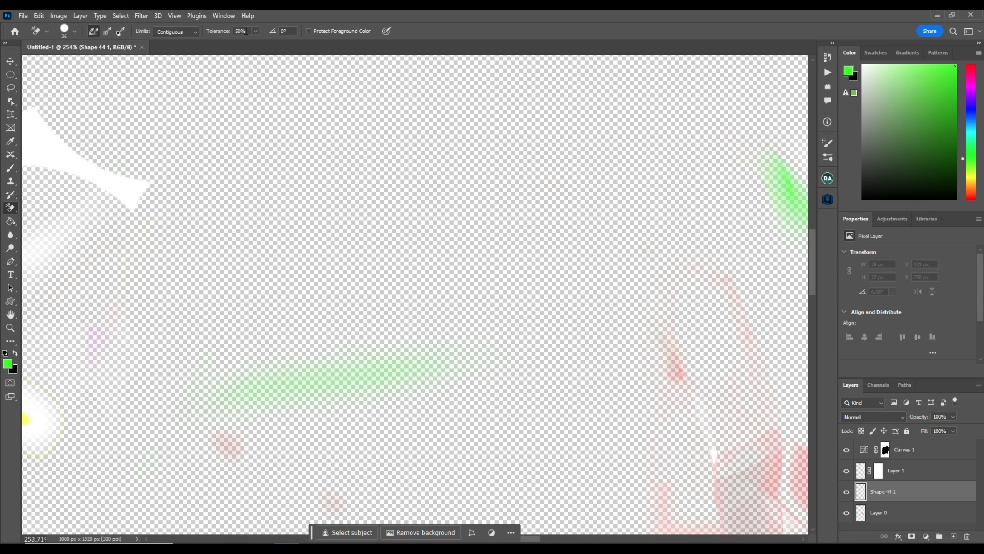
key("ctrl+0")
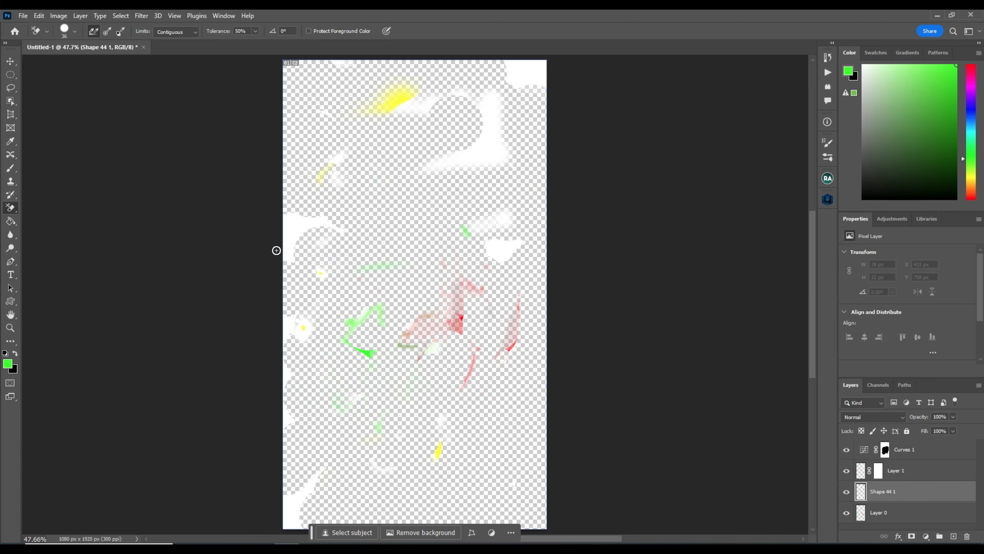
Step: Select the Paint Bucket tool, then apply a Solid Color fill in cyan 00eaff at the Shape 44 1 layer
left_click(10, 221)
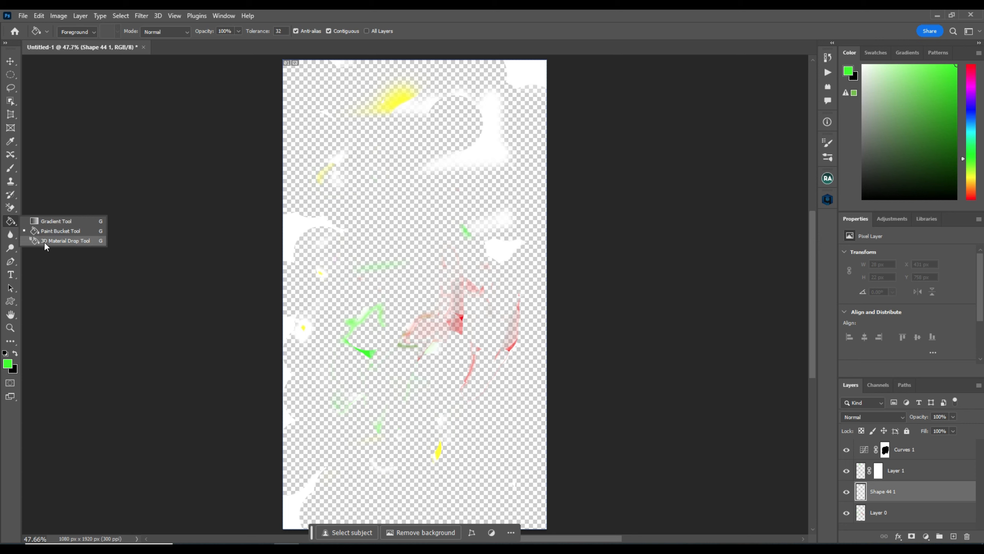
left_click(80, 231)
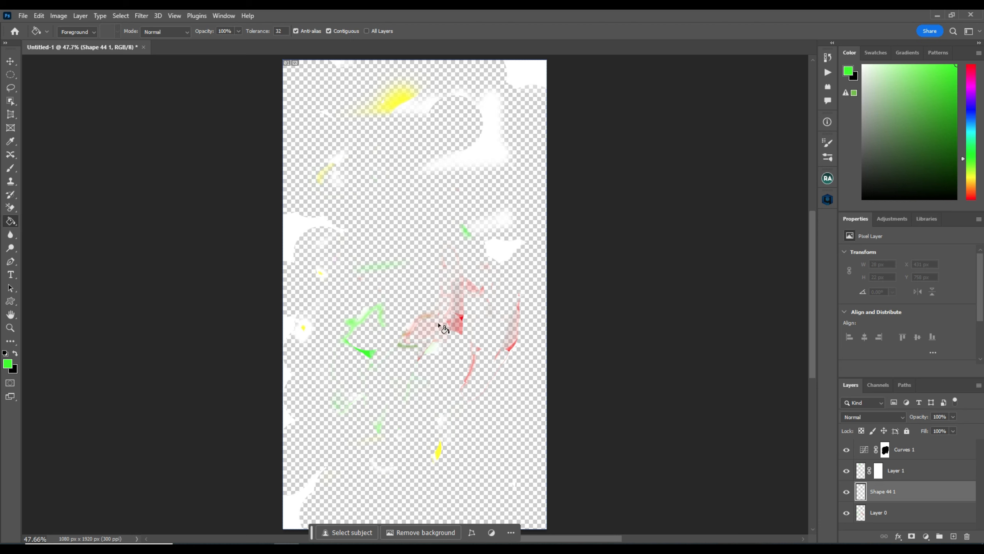
left_click(925, 535)
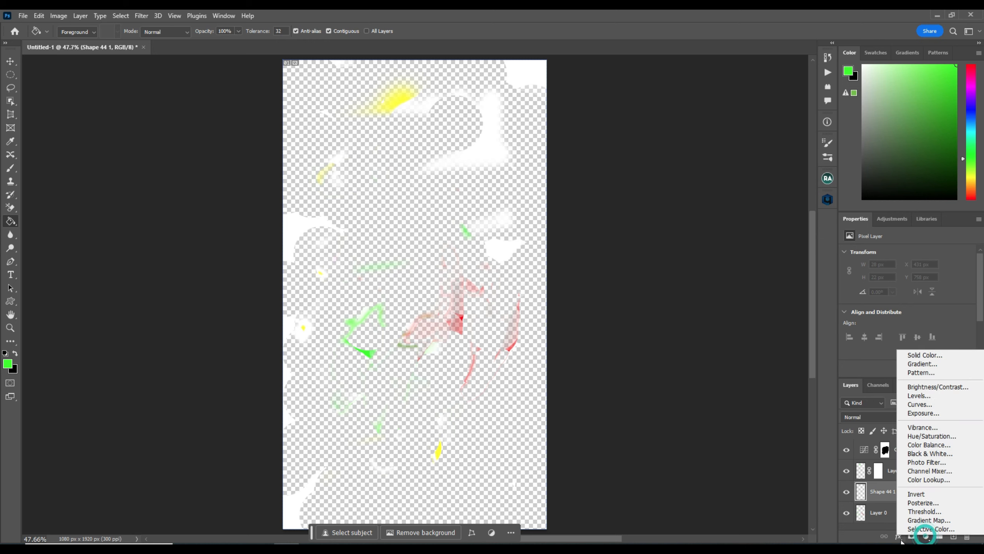
left_click(925, 355)
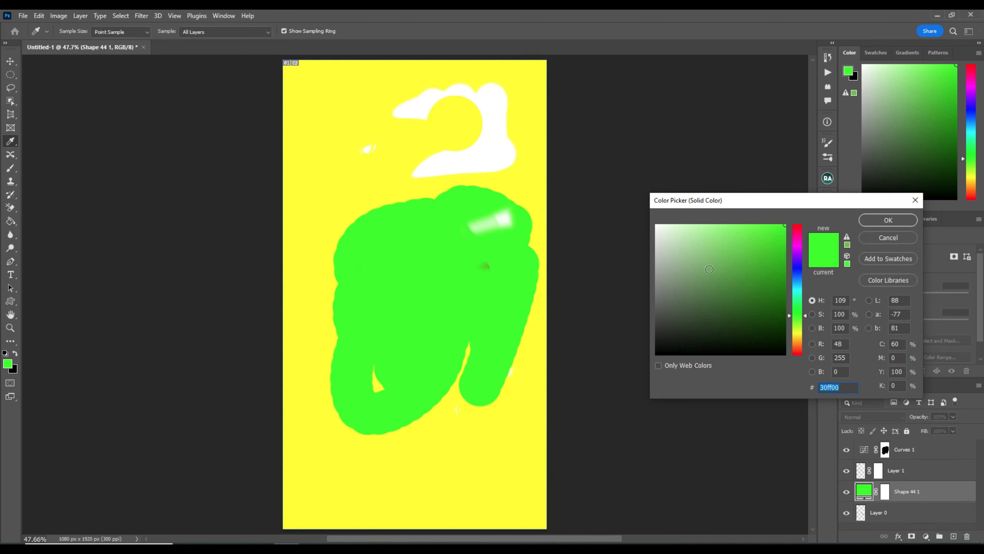
left_click_drag(780, 225, 786, 224)
left_click(798, 287)
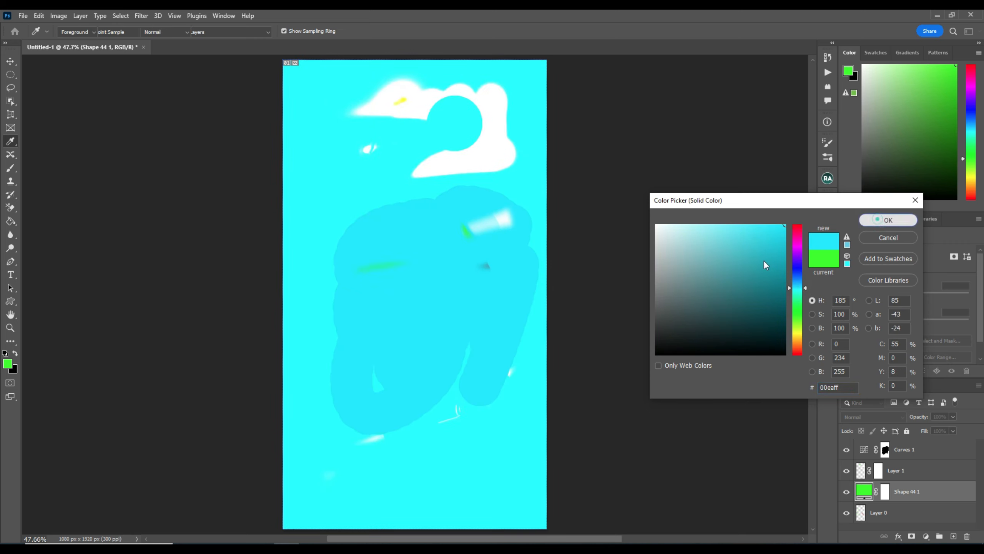
key("Return")
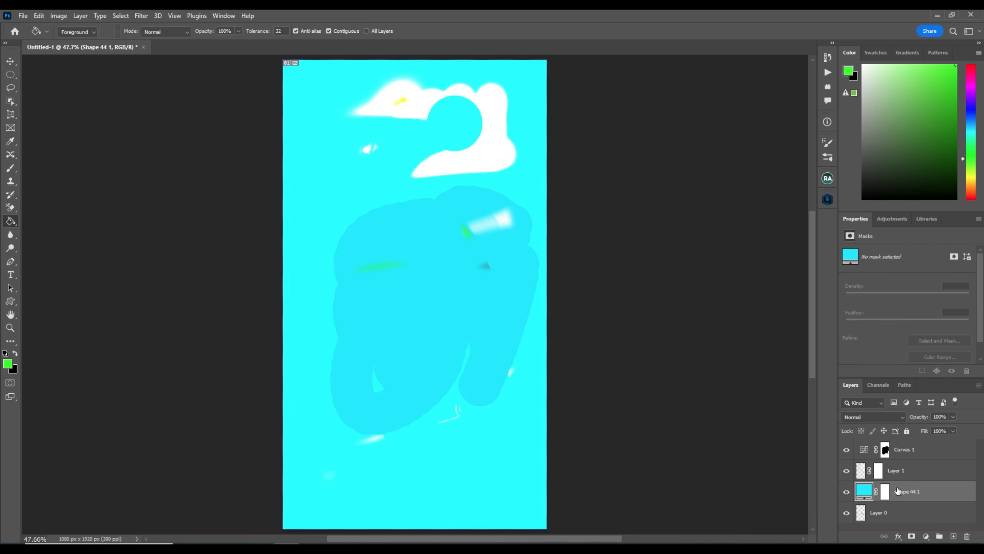
Step: Move the cyan Shape 44 1 fill layer to the top of the layer stack
left_click(908, 518)
left_click(929, 493)
key("ctrl+bracketright")
key("ctrl+bracketright")
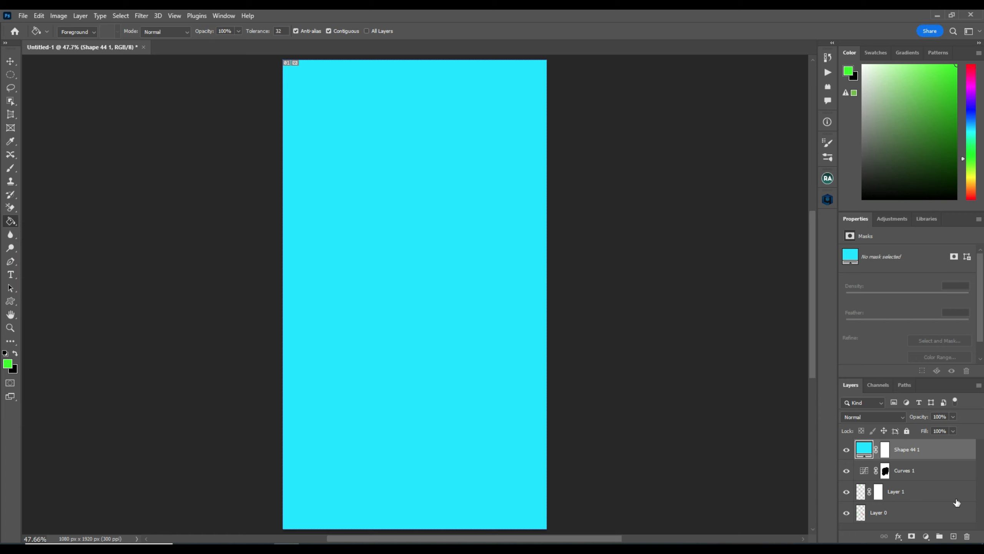
Step: Fill a new layer with the green foreground colour using the Paint Bucket, then try moving it and undo the move
left_click(953, 536)
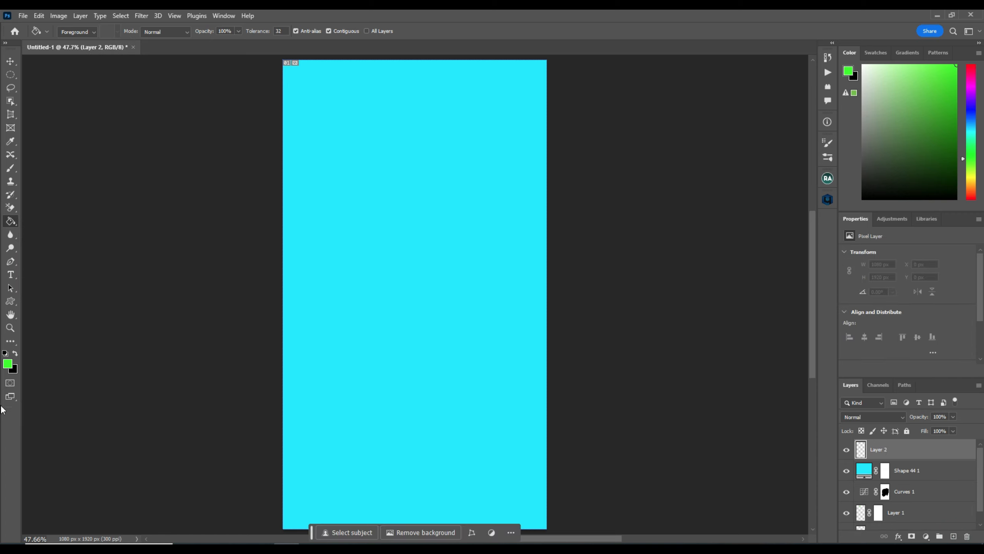
left_click(408, 232)
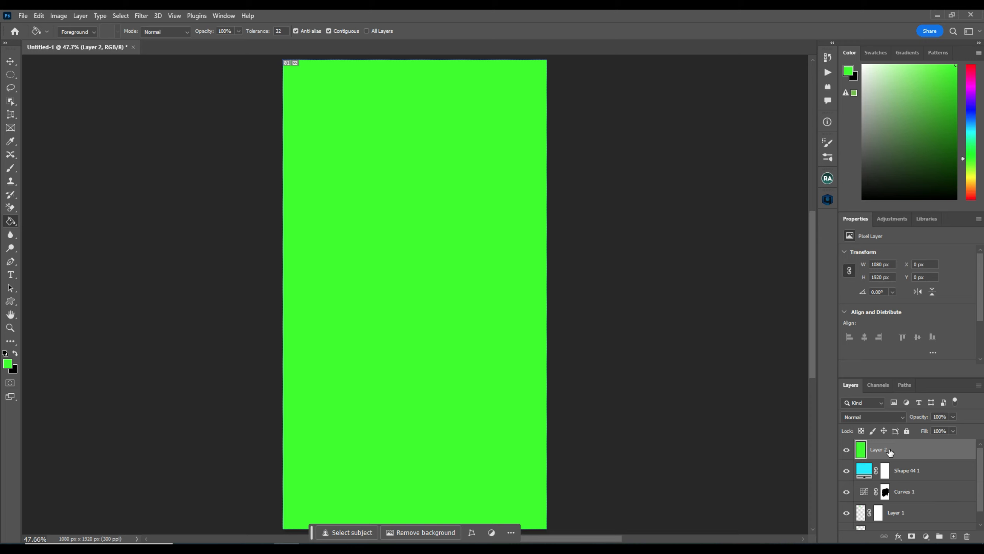
key("v")
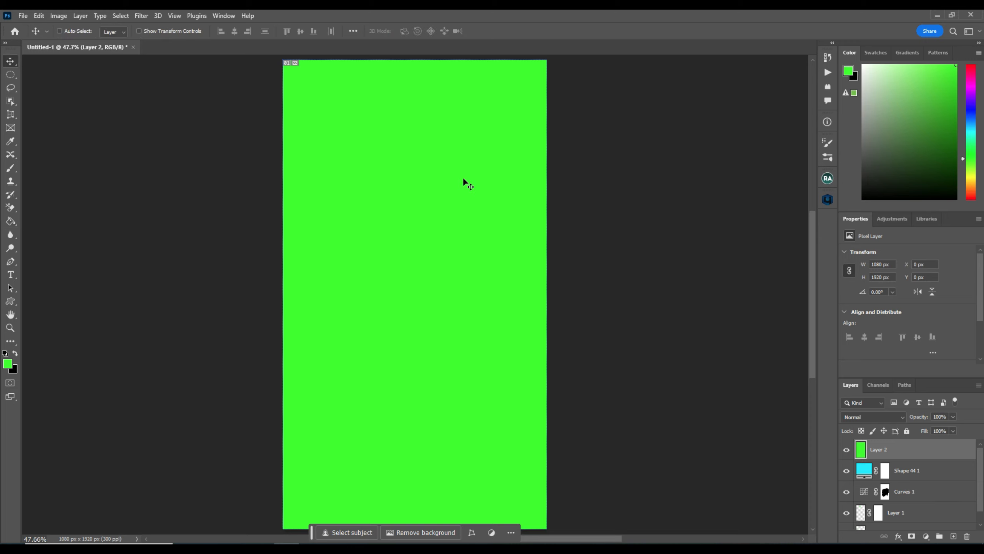
mouse_move(498, 160)
left_mouse_down()
mouse_move(453, 180)
mouse_move(509, 231)
mouse_move(613, 189)
mouse_move(490, 159)
mouse_move(515, 163)
left_mouse_up()
key("ctrl+z")
Step: Draw a radial magenta-to-cyan gradient on a new layer with the Gradient tool and reposition its centre in the canvas's upper part
left_click(11, 221)
left_click(35, 220)
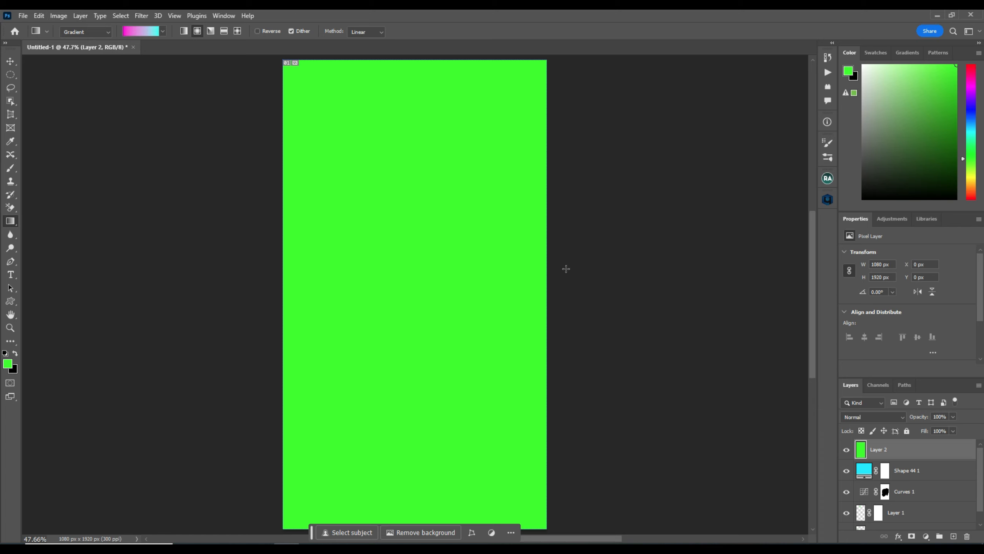
left_click(954, 536)
left_click_drag(401, 125, 395, 219)
left_click_drag(401, 126, 424, 195)
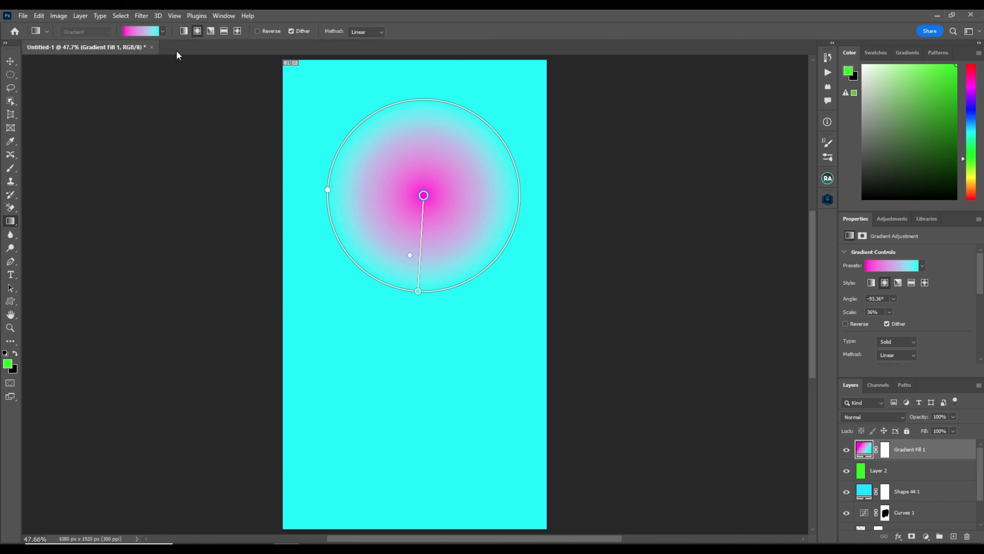
Step: Reverse the radial gradient's colours, lower its centre slightly and shift the colour midpoint close to its outer edge
left_click(847, 492)
left_click_drag(410, 255, 418, 185)
key("ctrl+z")
left_click(262, 30)
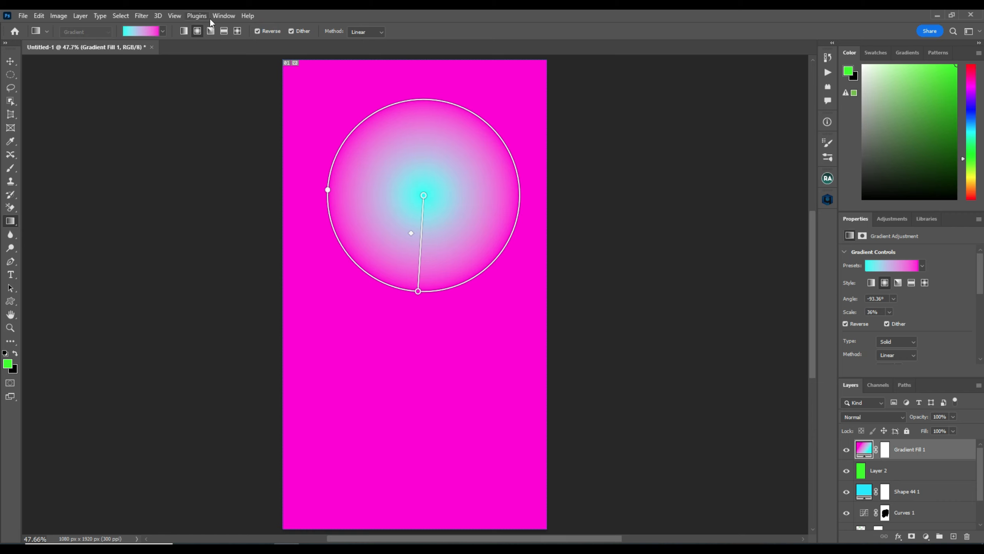
left_click_drag(424, 194, 420, 212)
left_click_drag(407, 250, 411, 288)
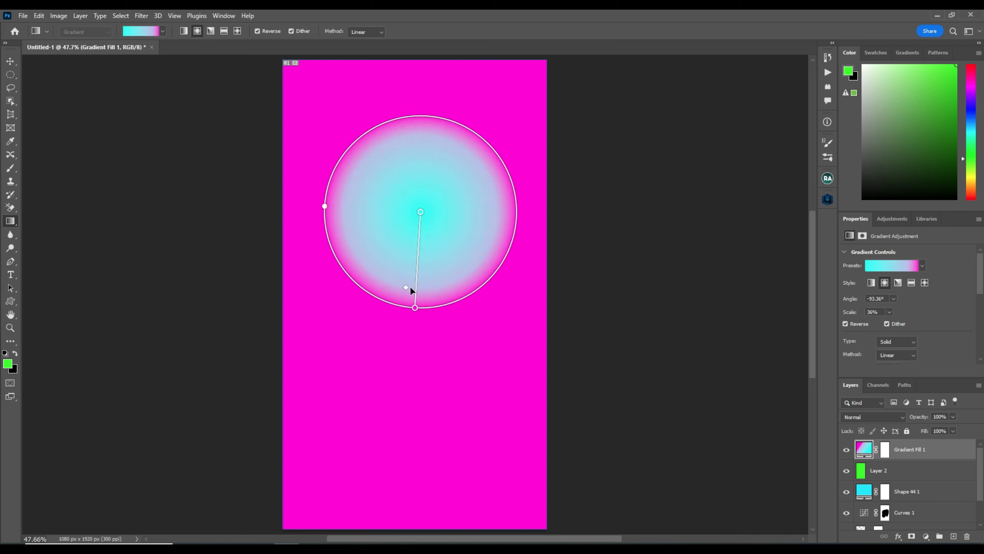
Step: Switch the gradient fill to Linear, lengthen it by moving both endpoints, and place the colour midpoint near its middle
left_click(186, 31)
left_click_drag(414, 308, 425, 373)
left_click_drag(420, 212, 416, 182)
left_click_drag(433, 338, 433, 191)
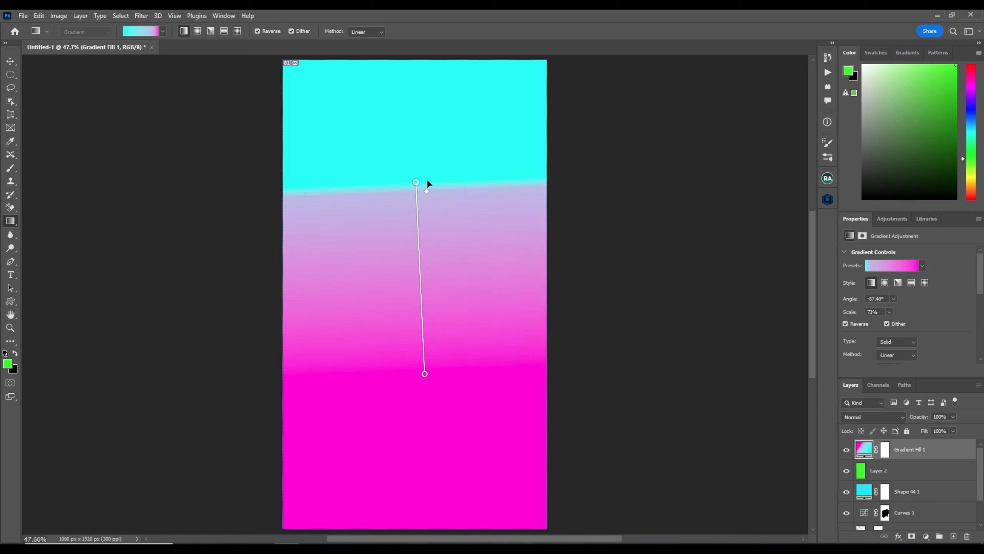
left_click_drag(427, 191, 436, 258)
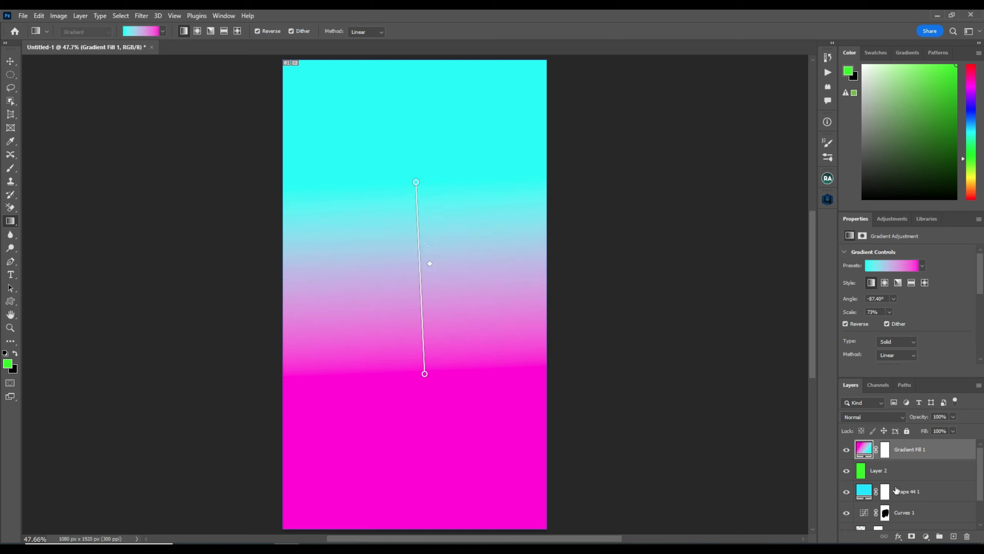
Step: Create a new layer, set the Gradient tool to Classic gradient and open its Foreground to Transparent gradient for editing
left_click(953, 536)
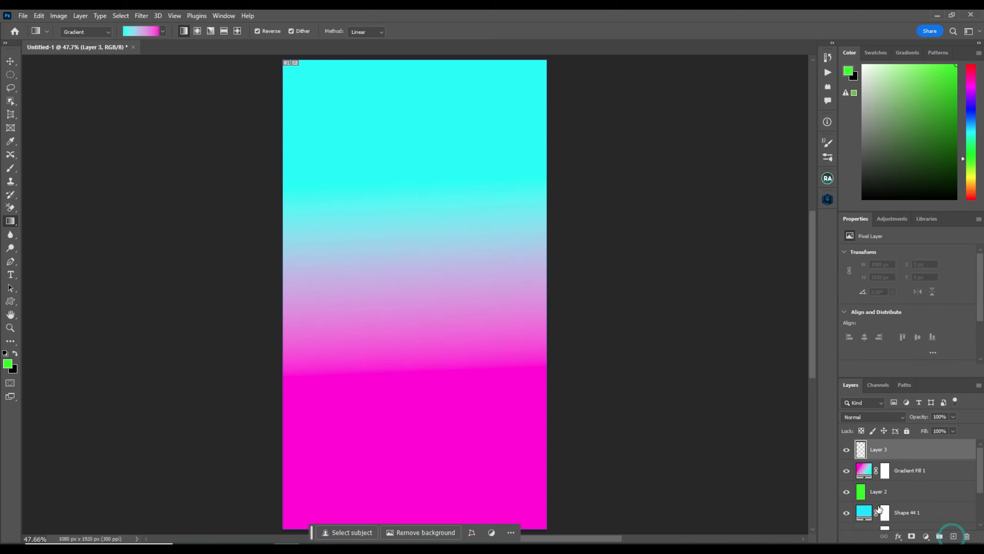
left_click(90, 33)
left_click(76, 50)
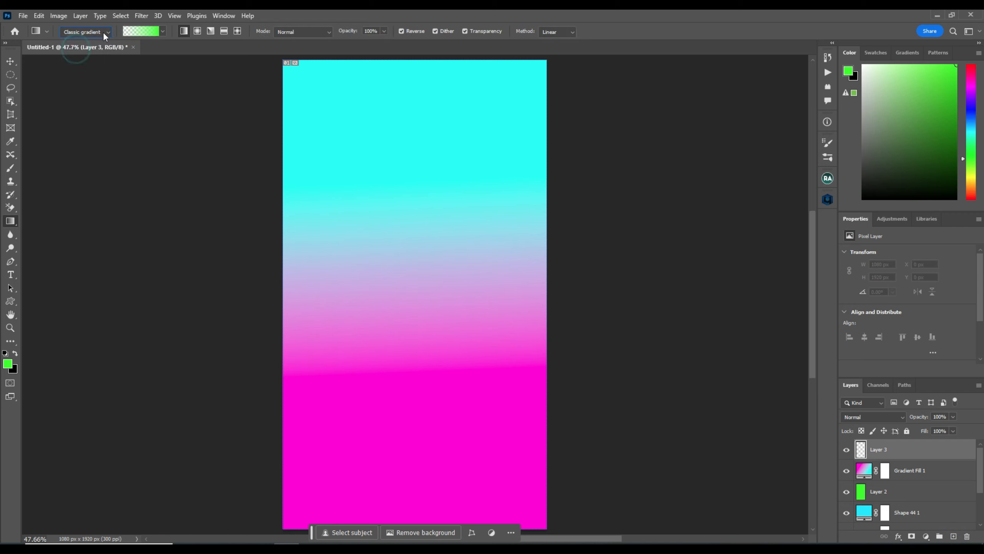
left_click(140, 31)
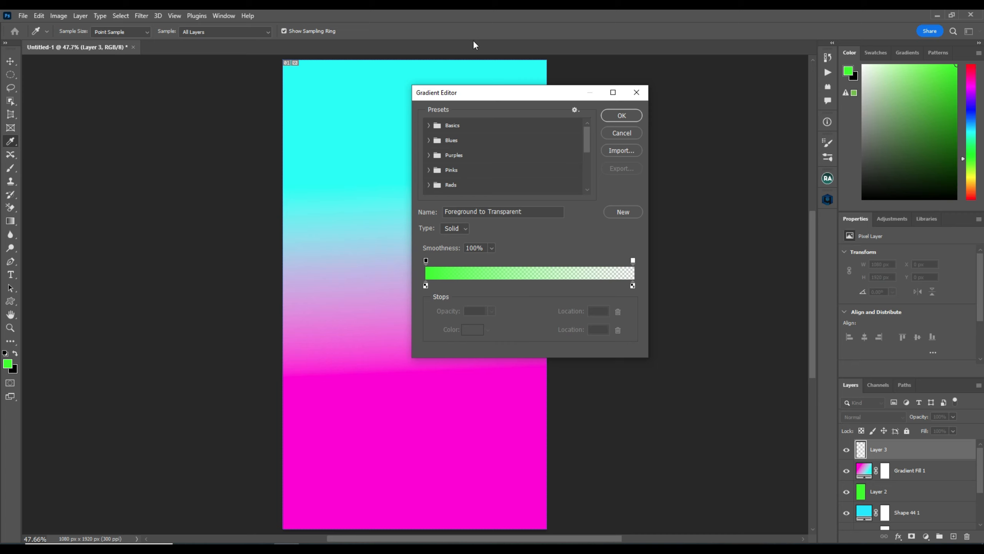
Step: Move the gradient's end opacity stop to location 99, try 100% opacity on it, then restore 0% and accept the gradient
left_click(426, 261)
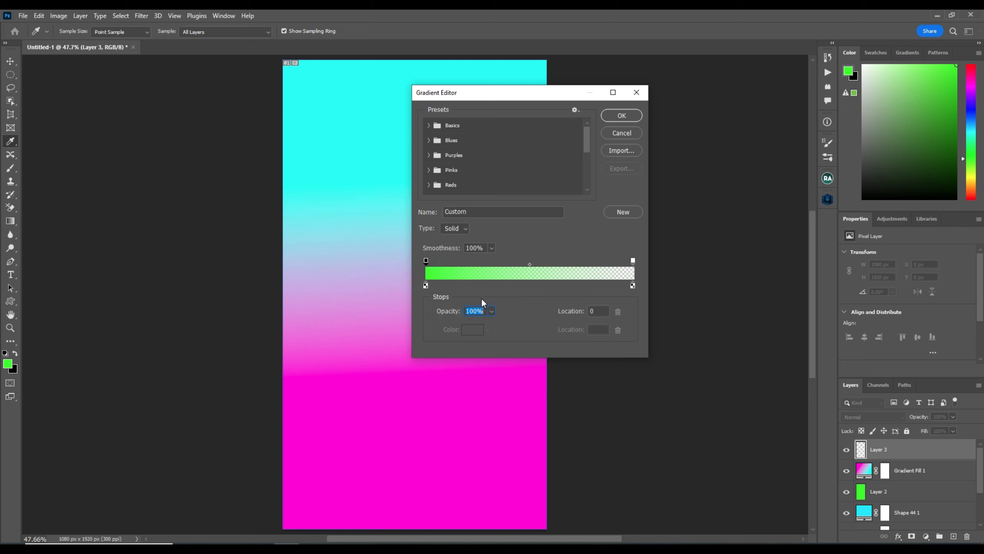
left_click(426, 285)
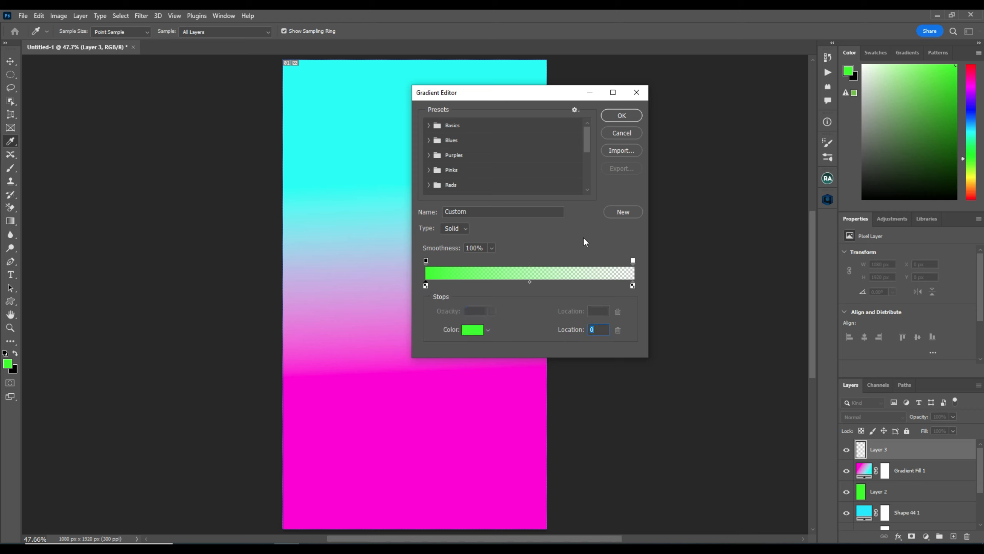
left_click_drag(633, 262, 631, 262)
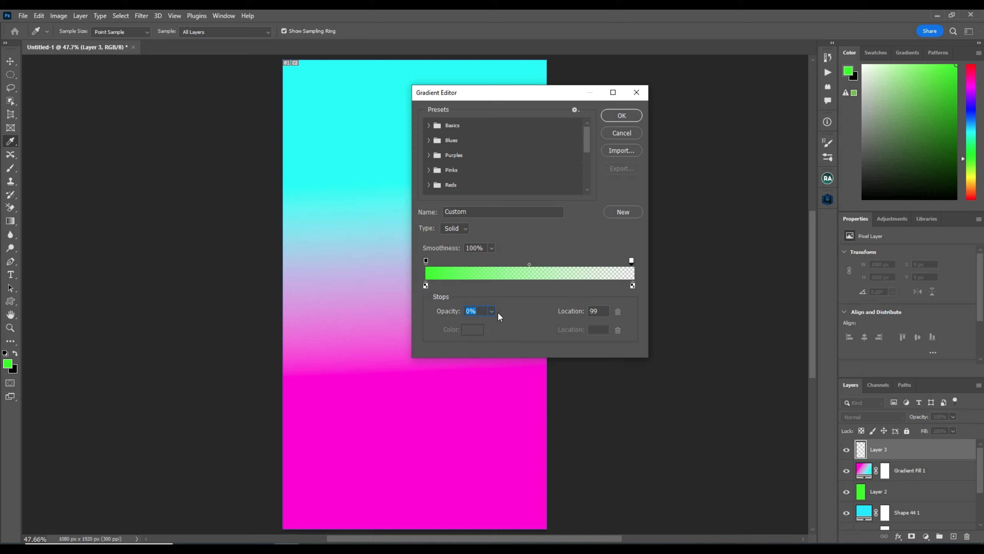
type("100")
key("Return")
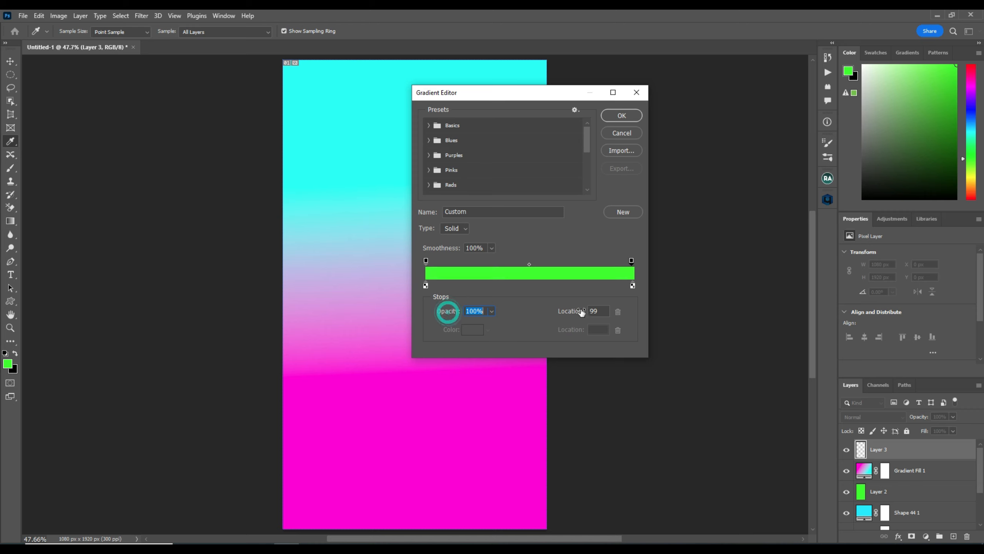
left_click_drag(448, 311, 430, 310)
left_click(622, 115)
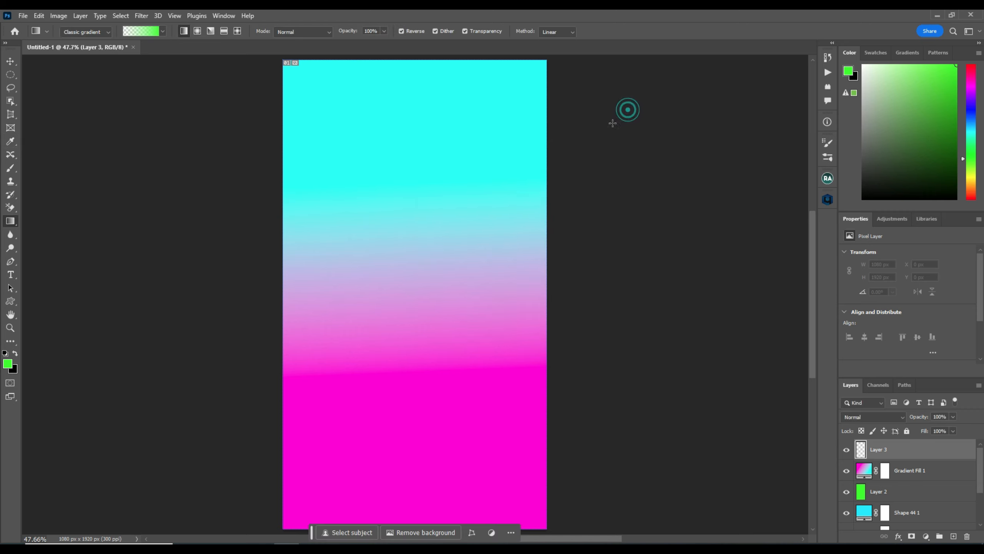
Step: Draw the green-to-transparent classic gradient down Layer 3, then try moving the layer and undo the move
left_click_drag(396, 139, 433, 309)
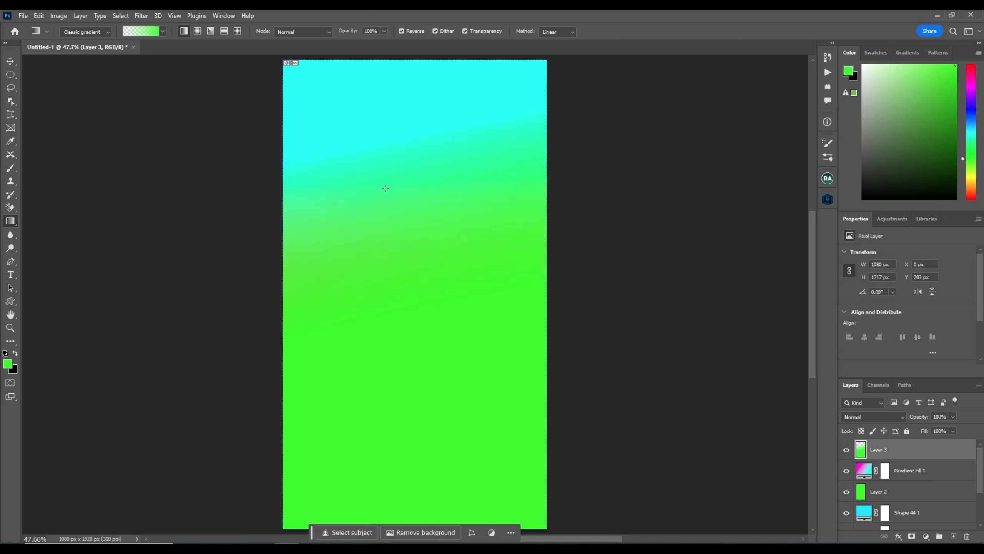
key("v")
left_click_drag(458, 172, 412, 252)
key("ctrl+z")
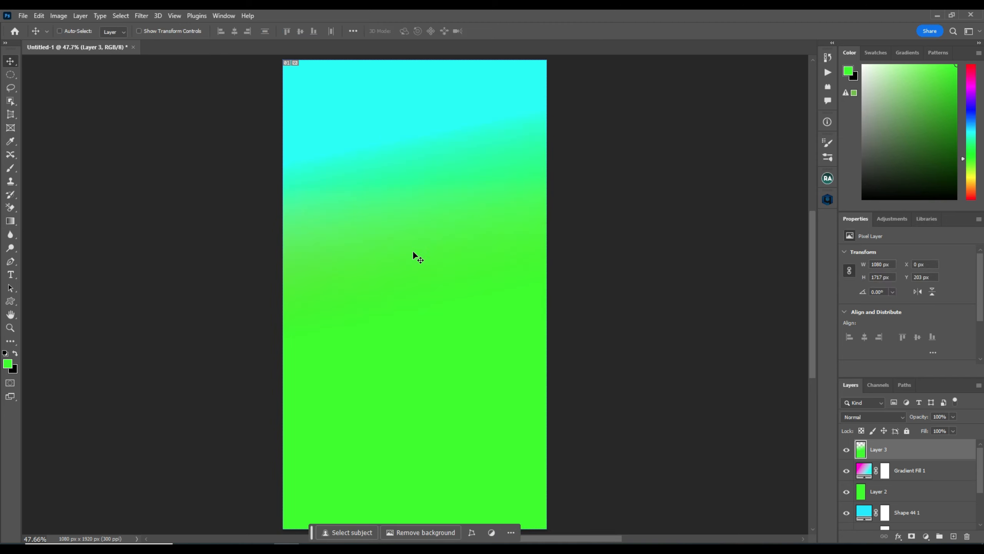
Step: Create a new layer above Layer 3 and open the Gradient tool's classic green-to-transparent gradient for editing
left_click(953, 541)
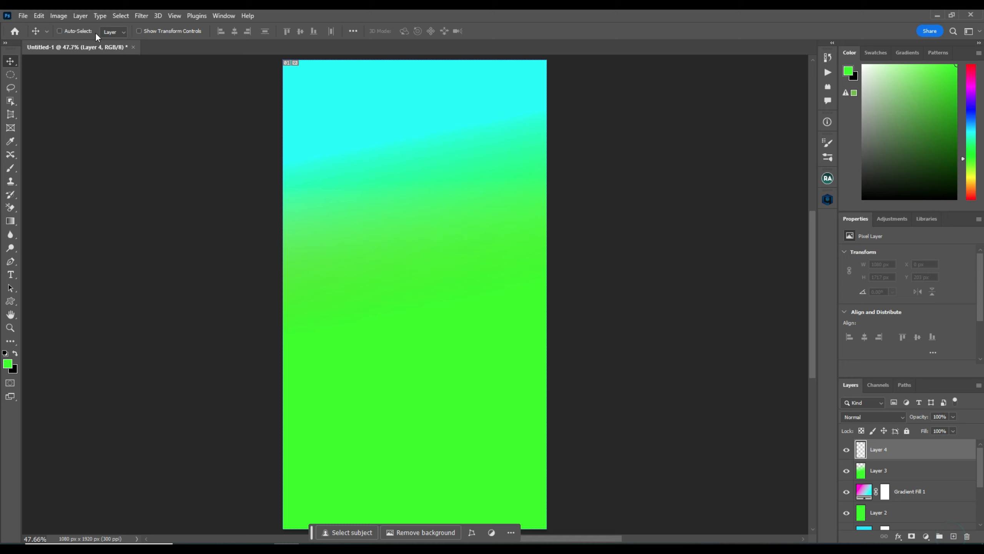
key("shift+g")
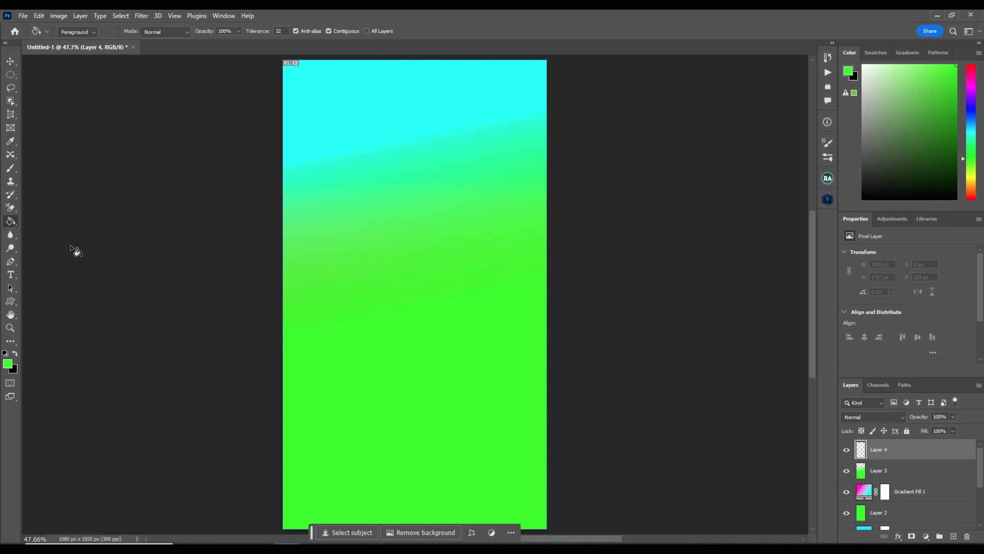
right_click(11, 221)
left_click(57, 223)
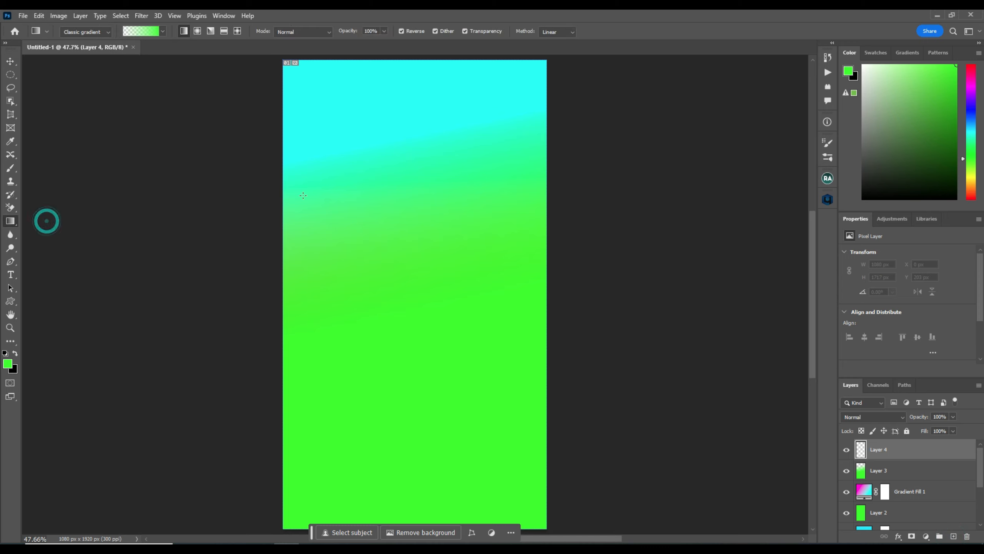
left_click(147, 32)
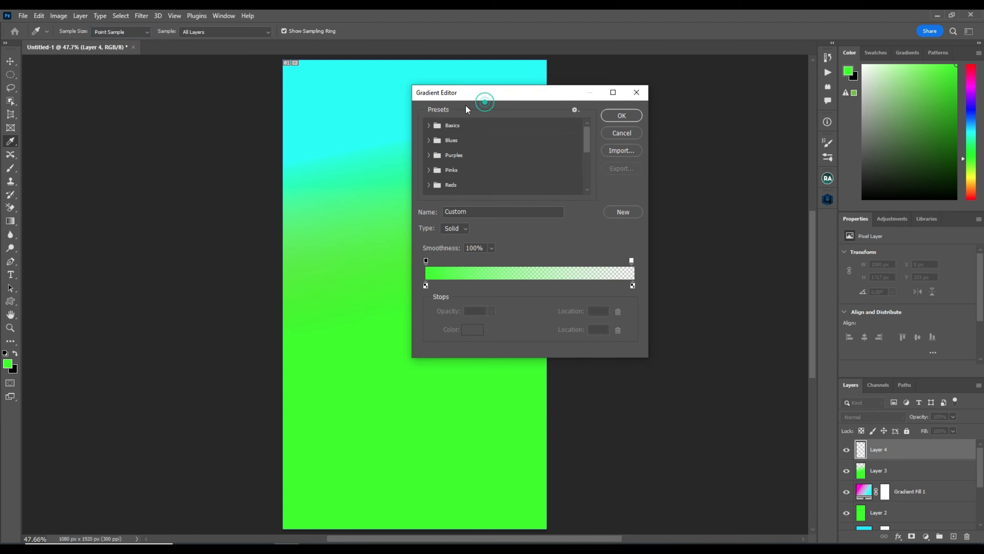
Step: Raise the gradient's end opacity stop to 100% so the whole ramp is opaque
left_click_drag(480, 93, 457, 104)
left_click(610, 297)
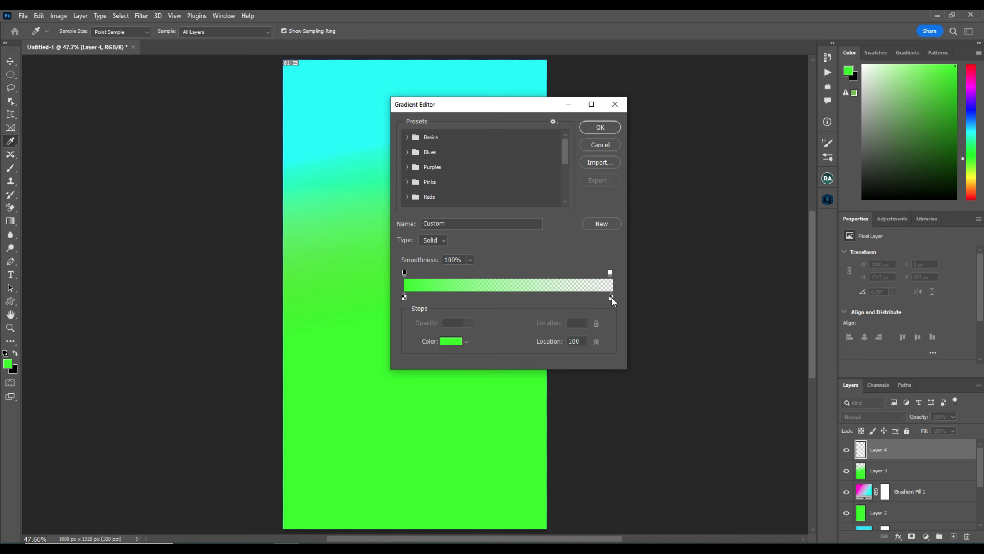
left_click(608, 272)
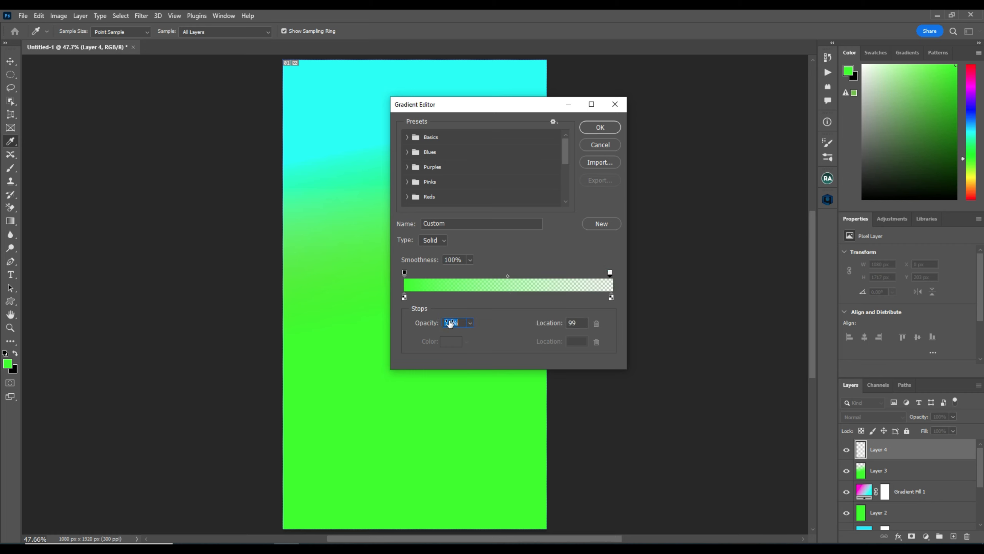
left_click_drag(432, 322, 621, 301)
Step: Set the gradient's end colour stop at location 100 to pink, ff008a
double_click(611, 297)
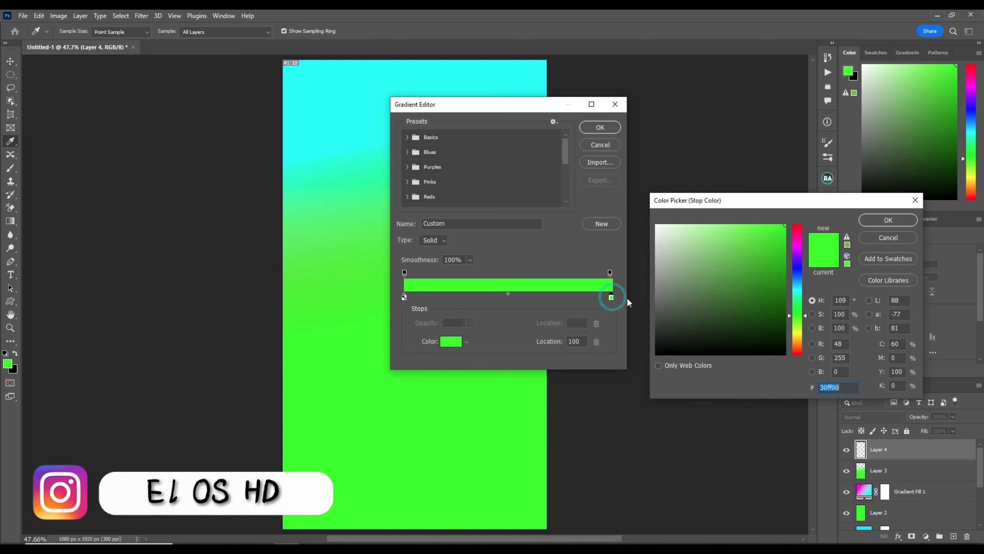
left_click(890, 237)
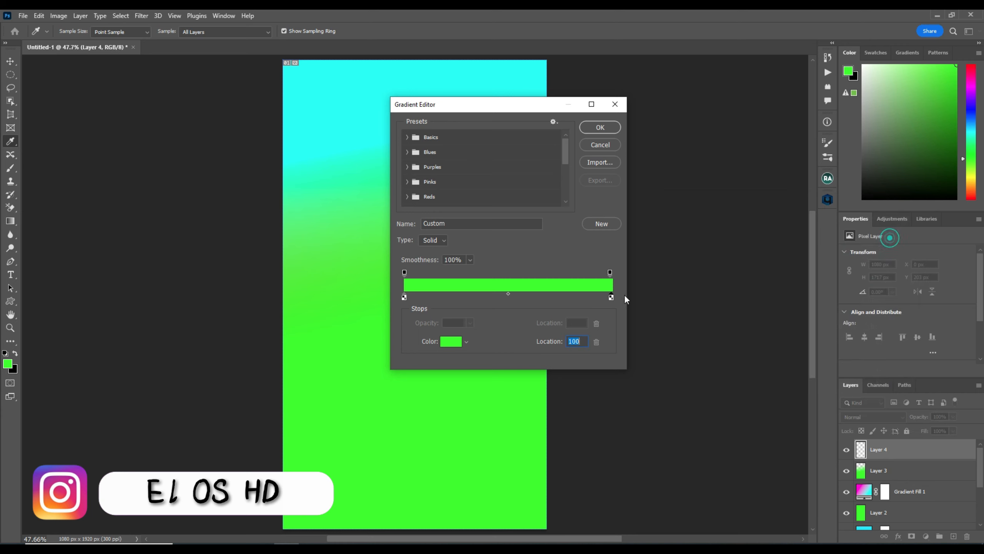
double_click(611, 297)
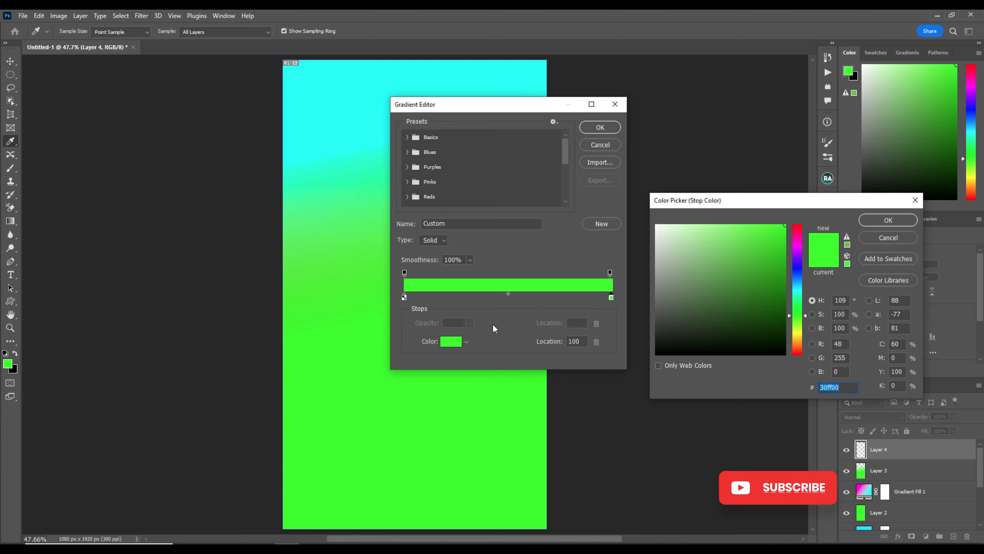
key("Escape")
left_click(450, 343)
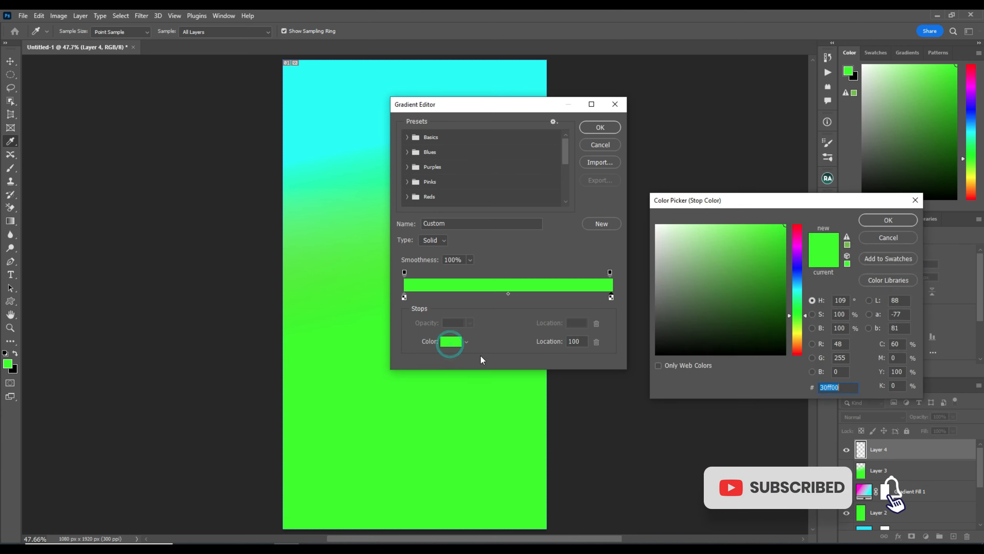
left_click(796, 238)
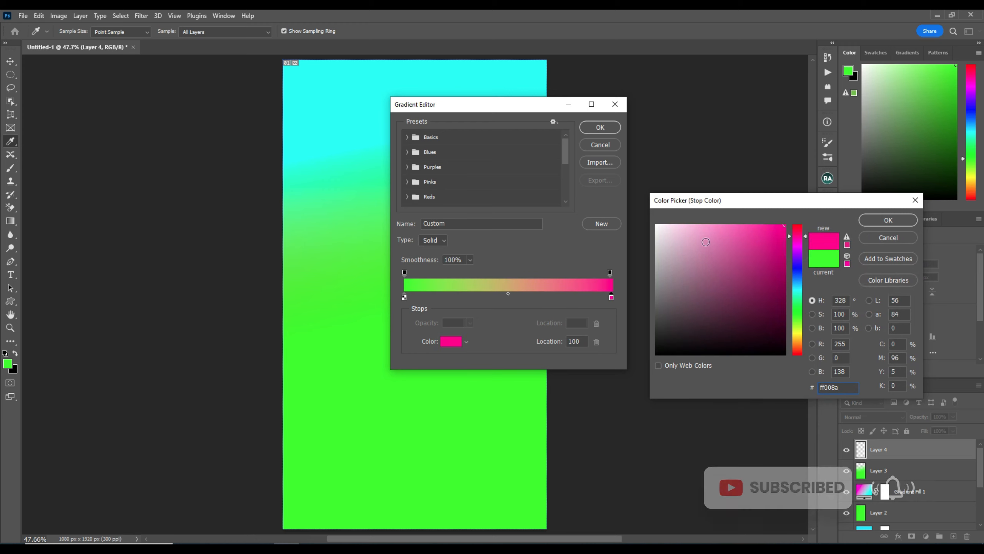
left_click(887, 220)
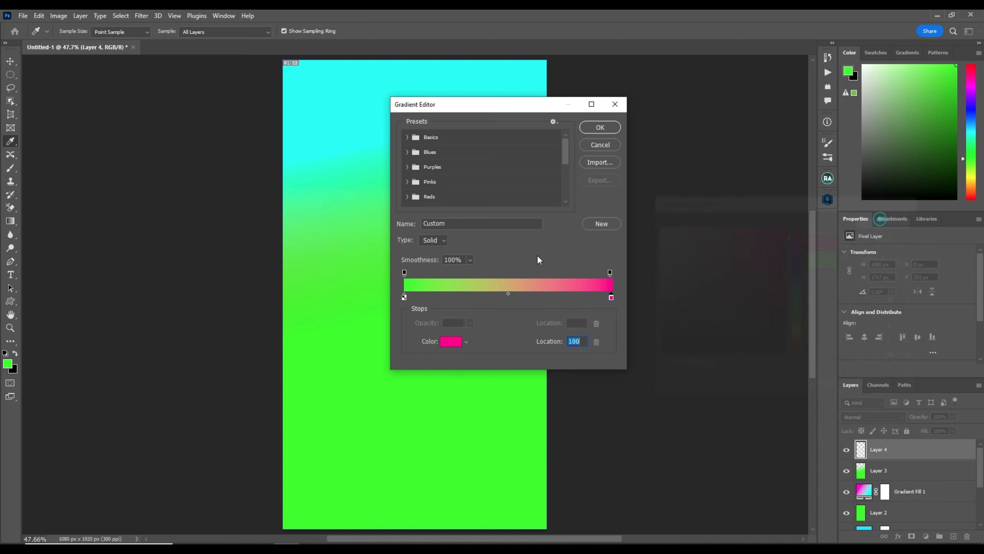
Step: Add a middle colour stop in blue, 3600ff, and move it to location 52
left_click(553, 296)
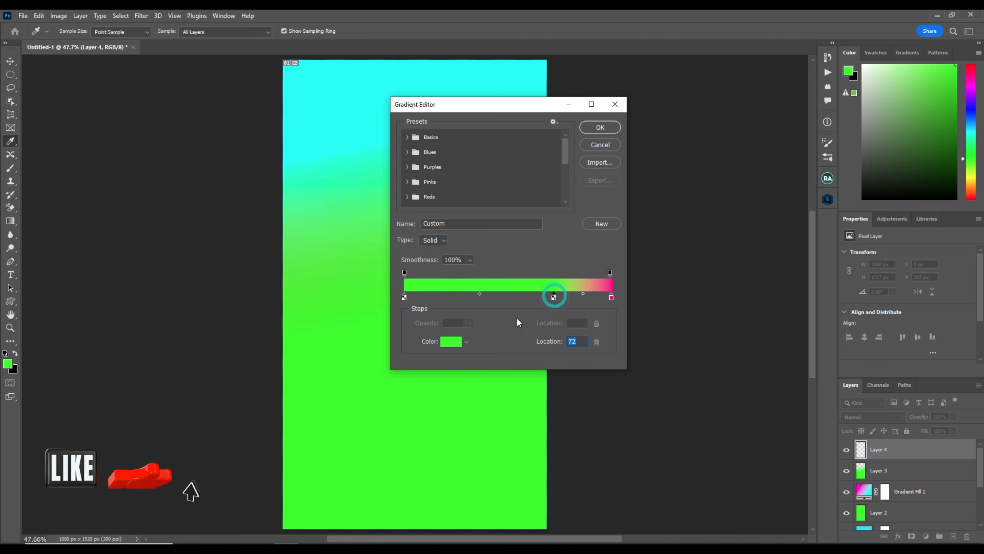
left_click(443, 341)
left_click(796, 261)
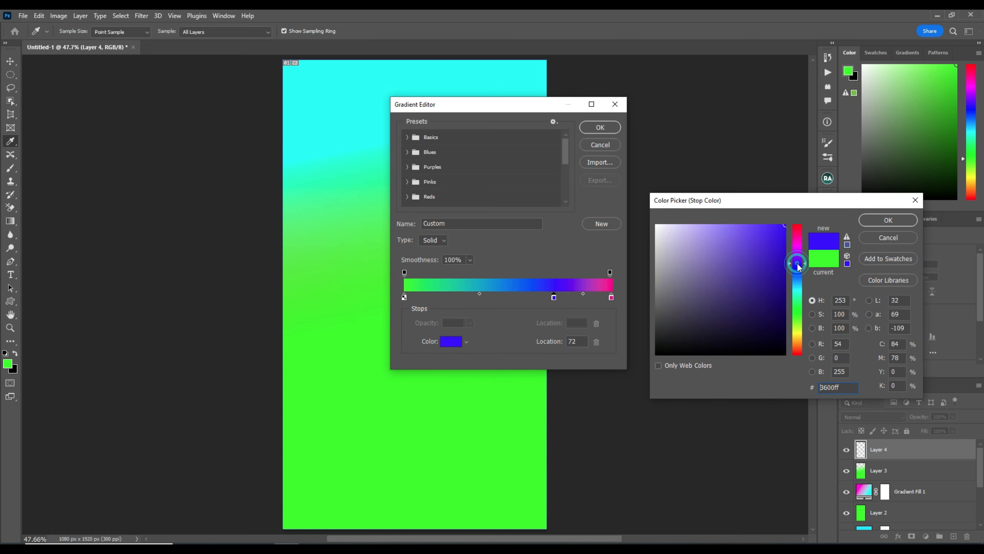
left_click(888, 220)
left_click_drag(553, 298, 513, 297)
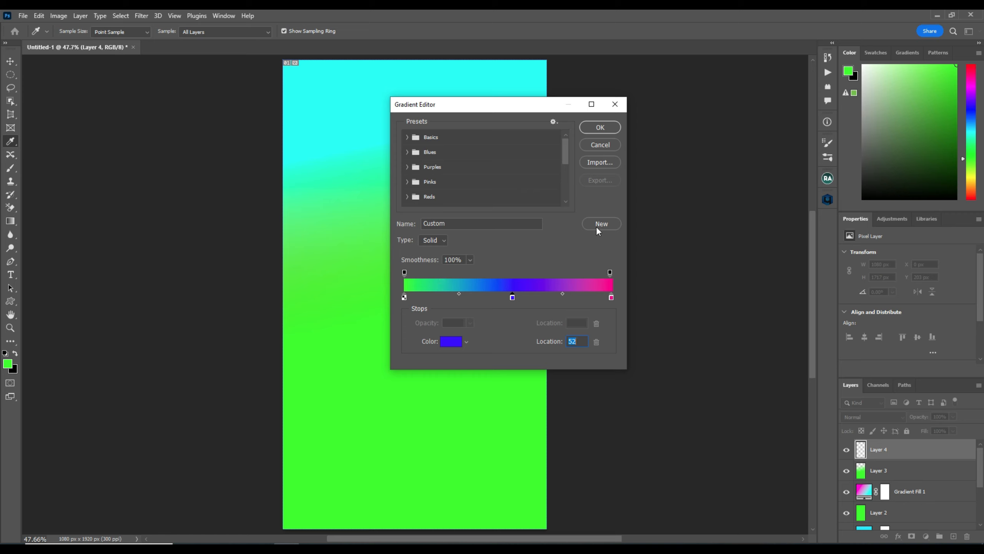
Step: Save the green-blue-pink gradient as a new preset named Custom and accept the gradient
left_click_drag(449, 226, 409, 228)
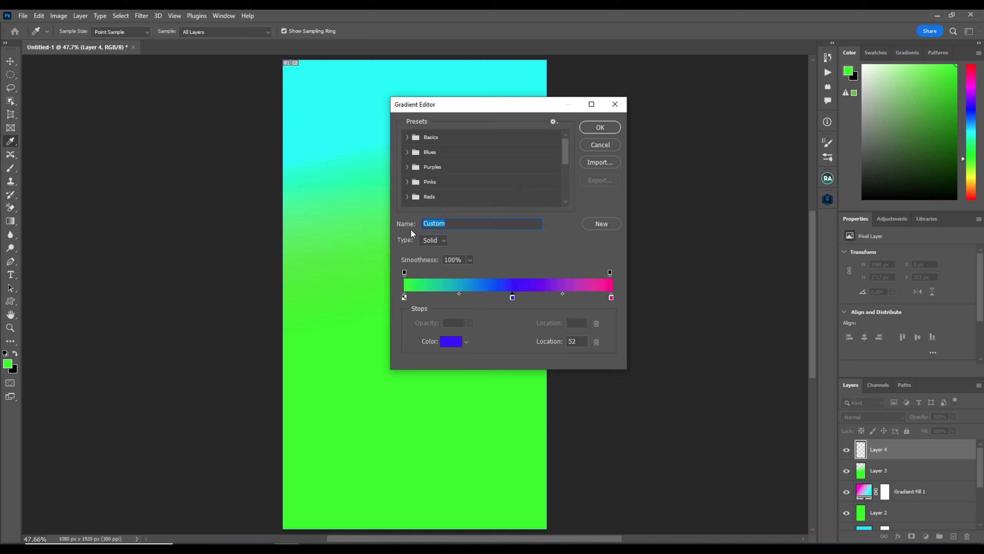
left_click(606, 223)
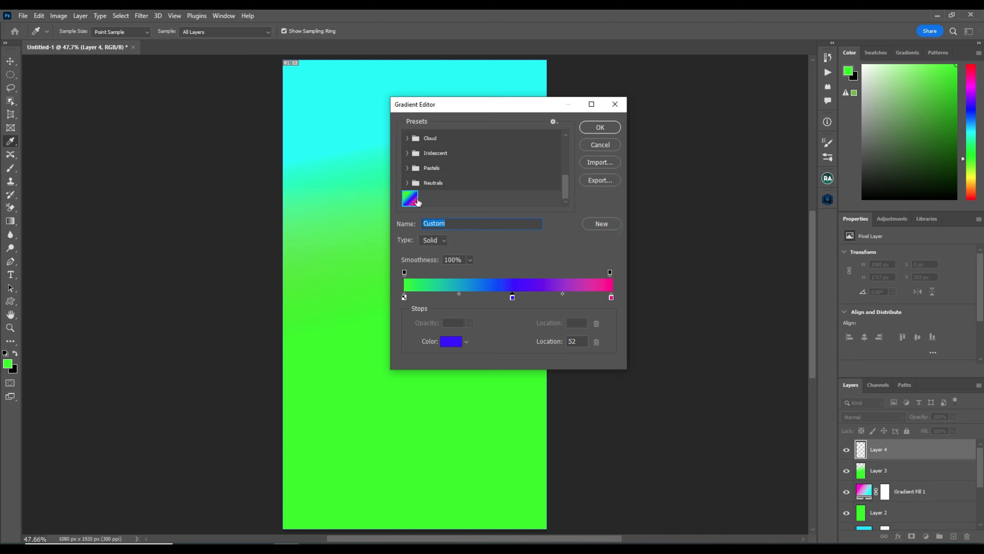
left_click(600, 127)
Step: Switch to Gradient mode, draw the gradient fill down the canvas at about -86.6° and 128% scale, and adjust its blue stop
left_click(98, 30)
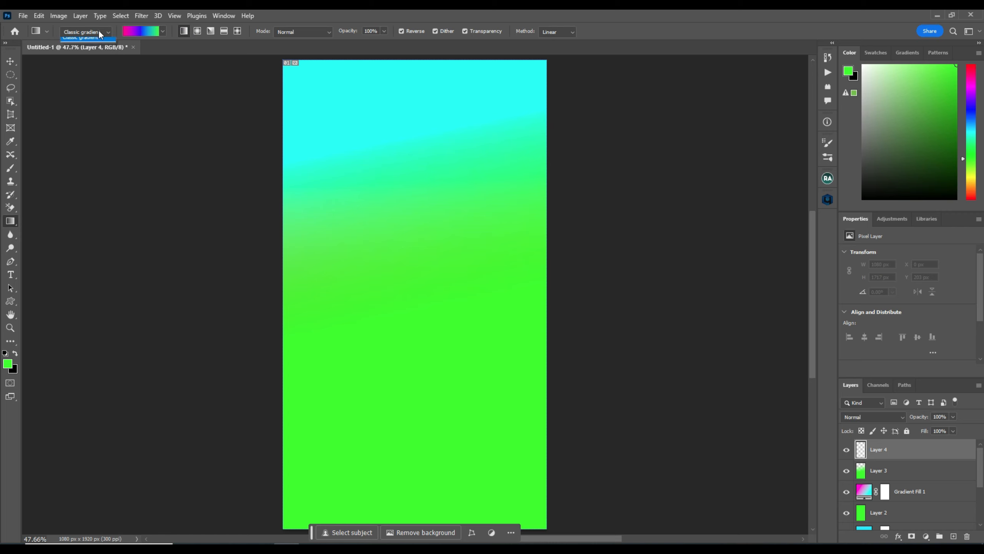
left_click(96, 40)
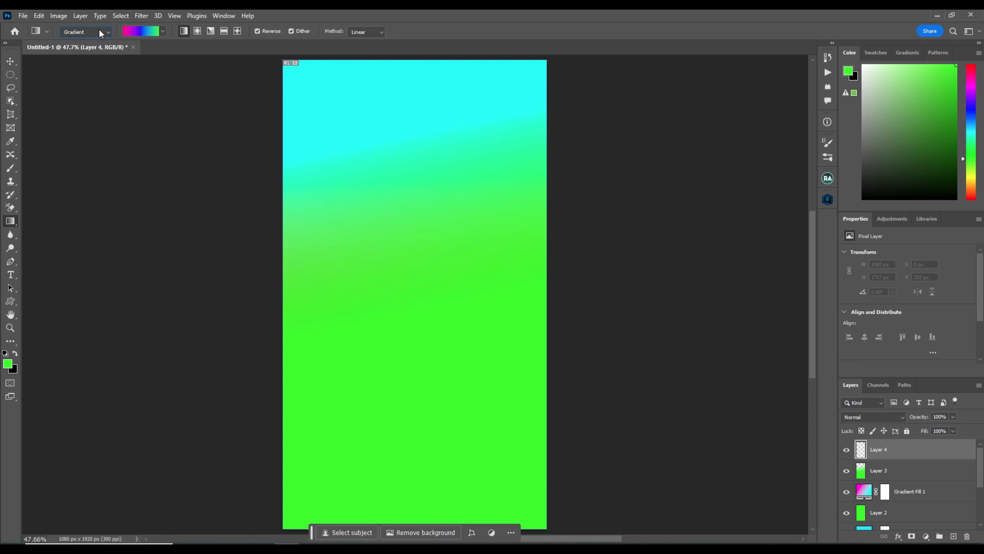
left_click_drag(397, 131, 403, 376)
left_click_drag(405, 337, 417, 467)
mouse_move(407, 292)
left_mouse_down()
mouse_move(424, 308)
mouse_move(414, 290)
left_mouse_up()
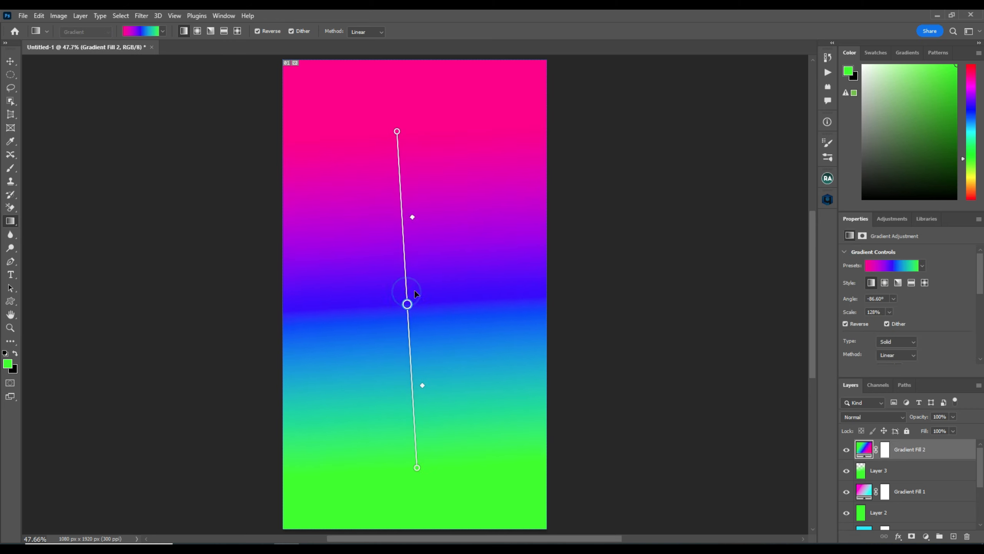
Step: Try the Radial, Angle, Reflected and Diamond styles on the gradient fill, and return it to Linear
left_click(196, 31)
left_click(211, 31)
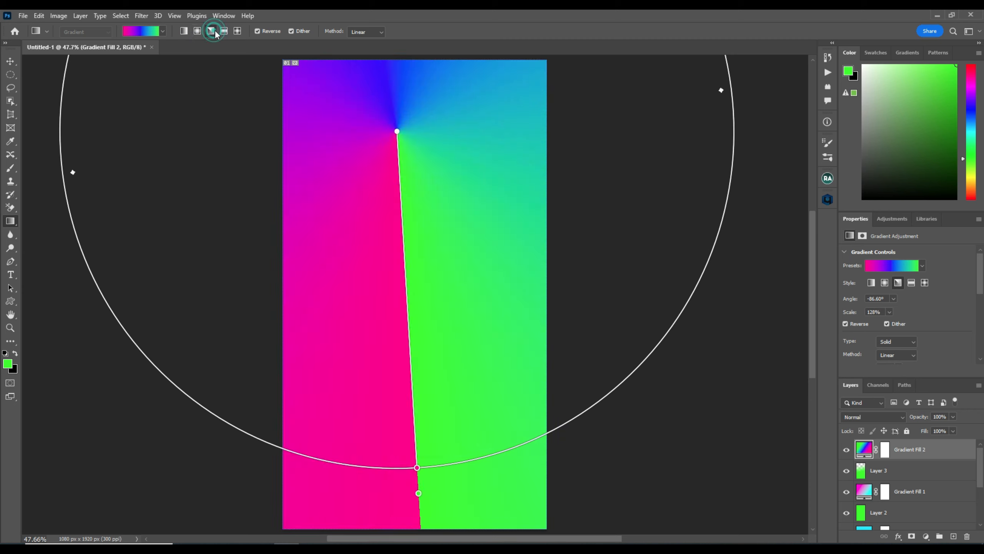
left_click(224, 31)
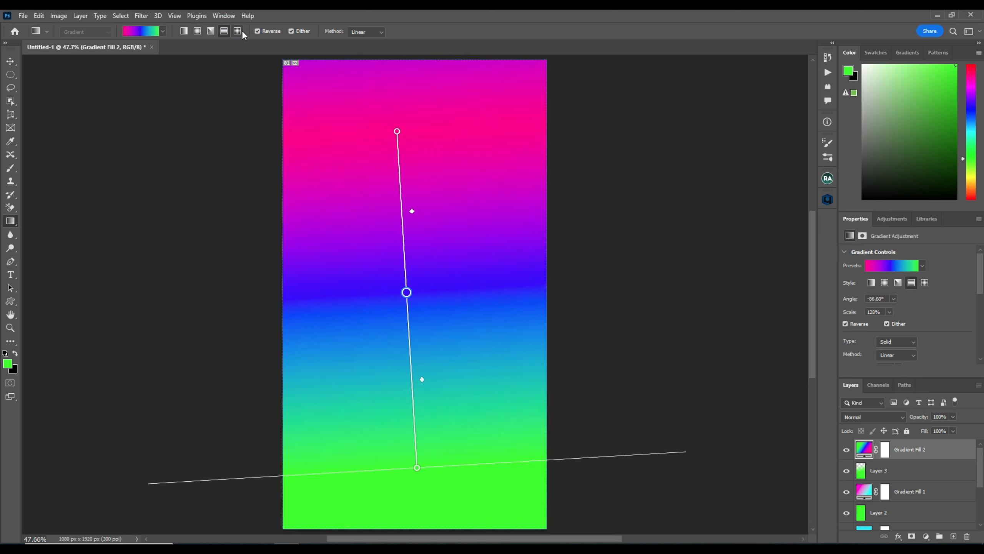
left_click(240, 30)
left_click(185, 31)
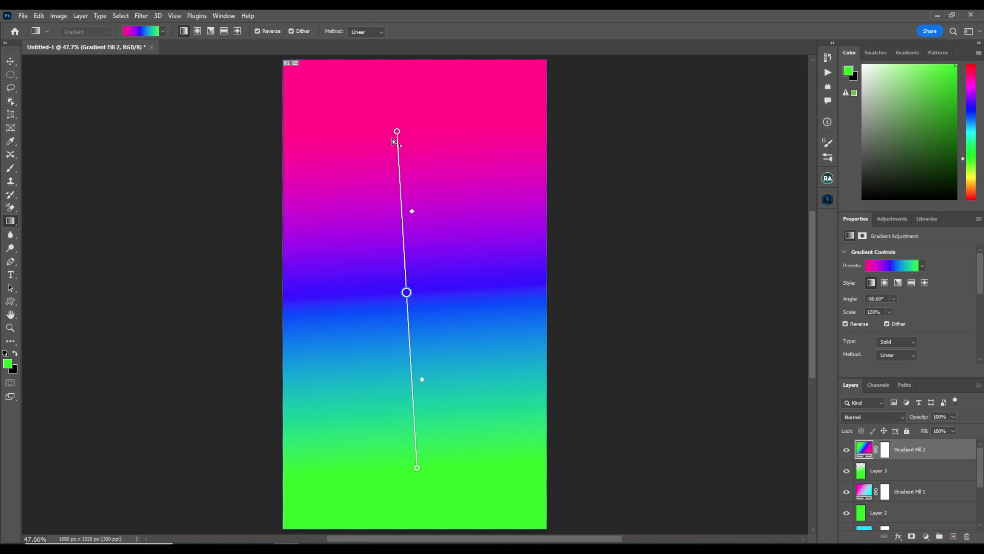
Step: Activate the Pen tool briefly, and add a first name as white text in the pink area with the Type tool
left_click(14, 264)
left_click(78, 262)
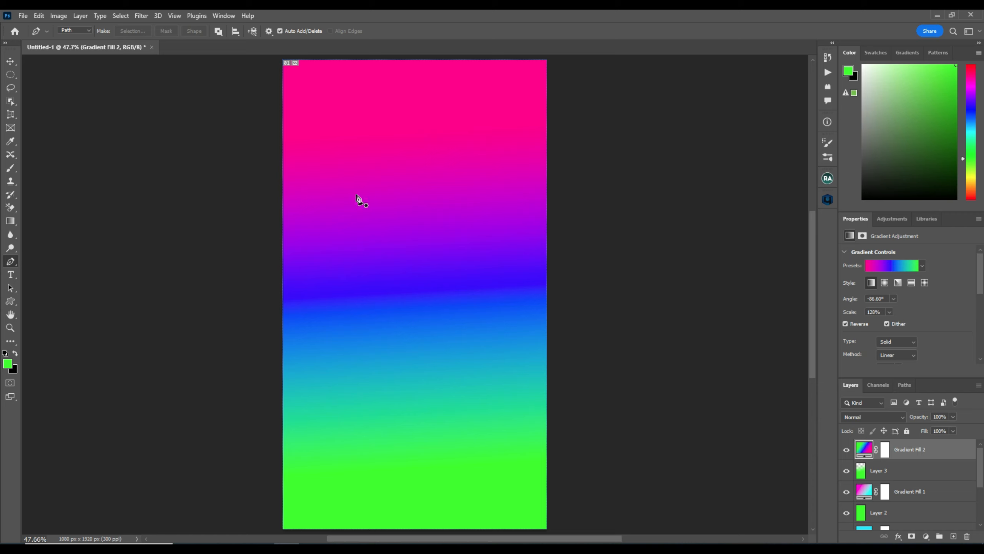
left_click(12, 275)
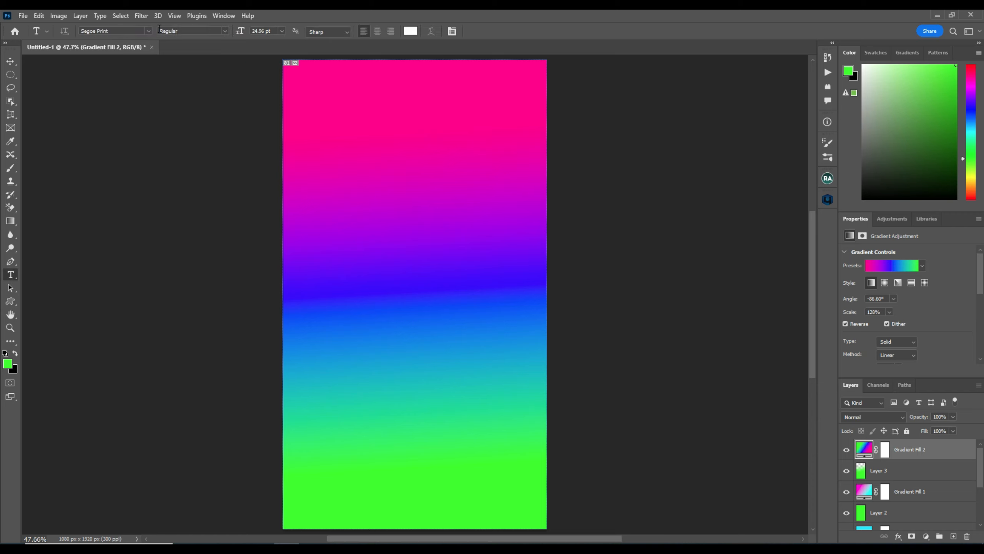
left_click(377, 159)
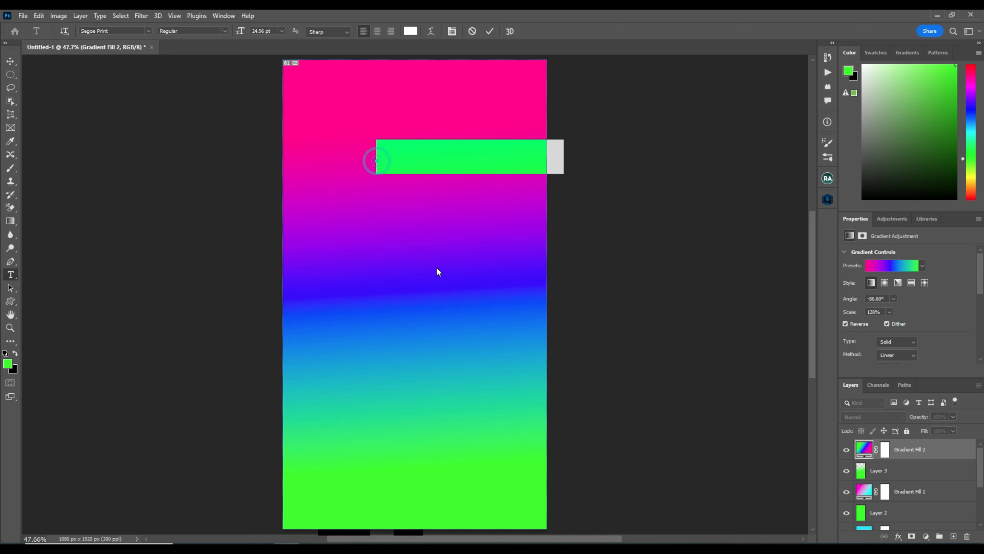
type("osama")
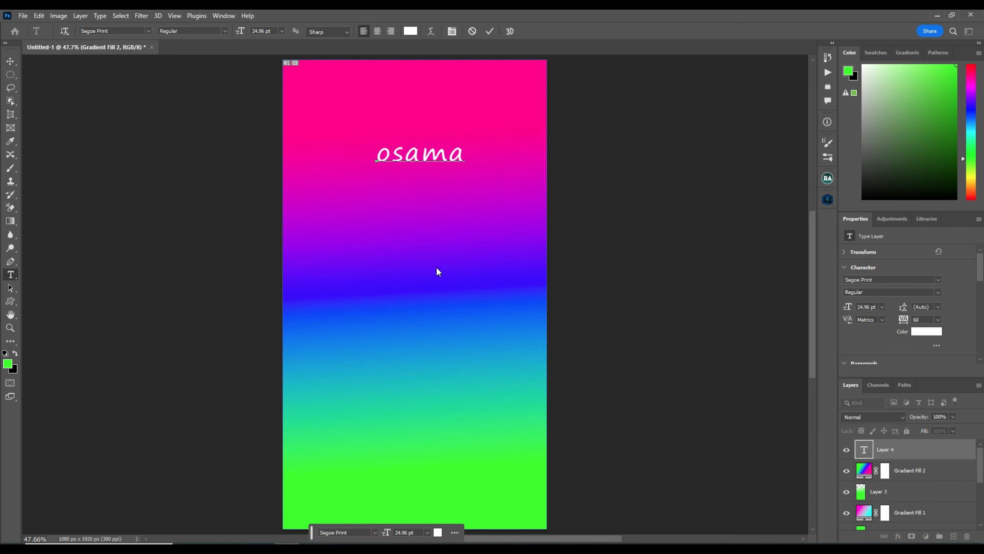
Step: Draw a white rectangle about 504 × 649 px below the text and move it to about X 369 px, Y 699 px
left_click(10, 301)
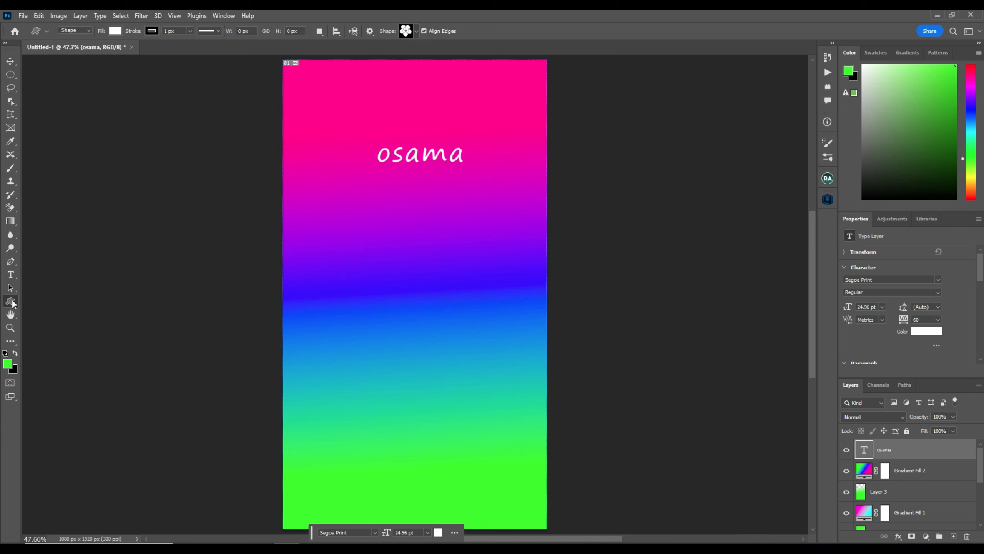
right_click(12, 302)
left_click(54, 301)
left_click_drag(361, 192, 483, 350)
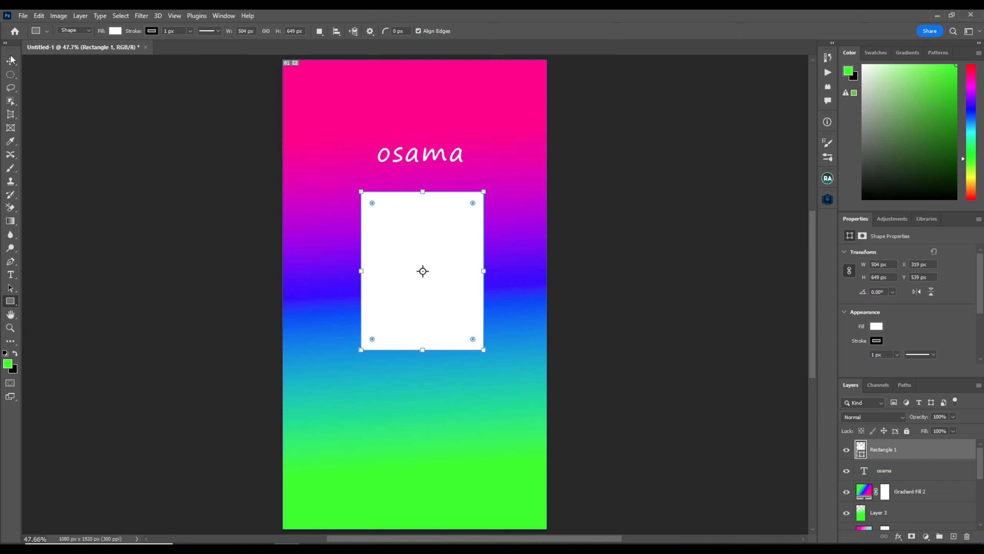
left_click_drag(444, 221, 455, 261)
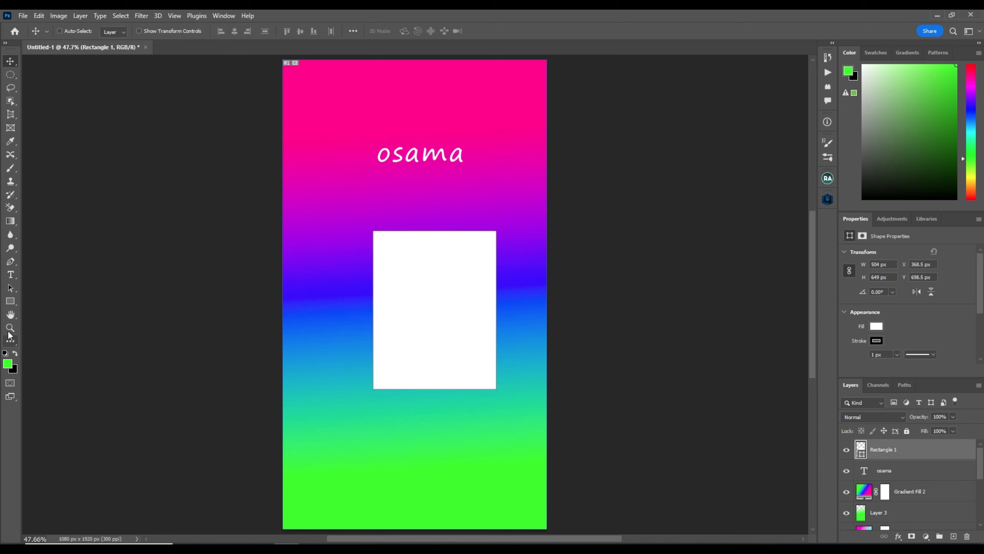
Step: Browse the Custom Shape tool's Flowers presets, and try rounding the white rectangle's corners
left_click(10, 301)
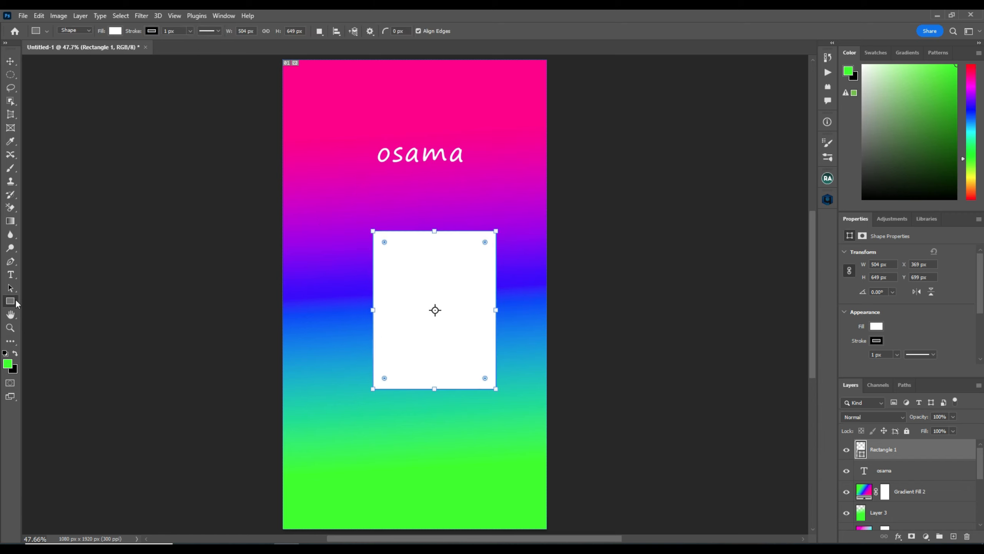
right_click(15, 301)
left_click(74, 358)
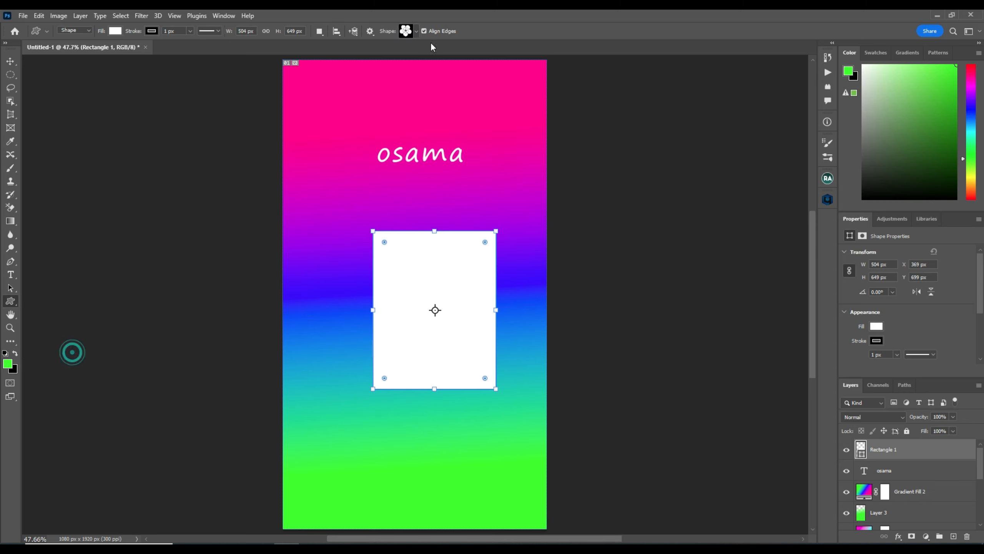
left_click(411, 31)
scroll(411, 101, "down", 1)
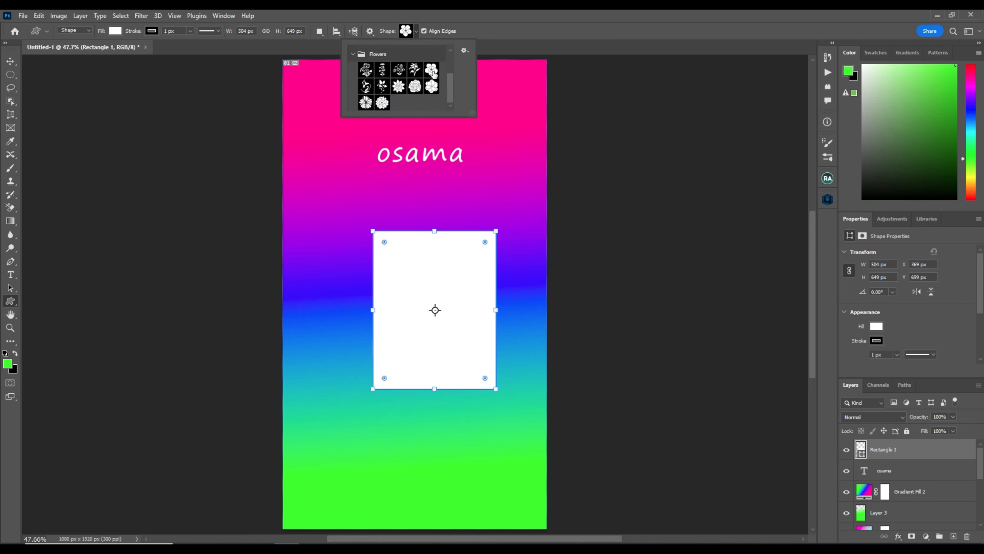
left_click(521, 12)
left_click_drag(485, 246, 461, 260)
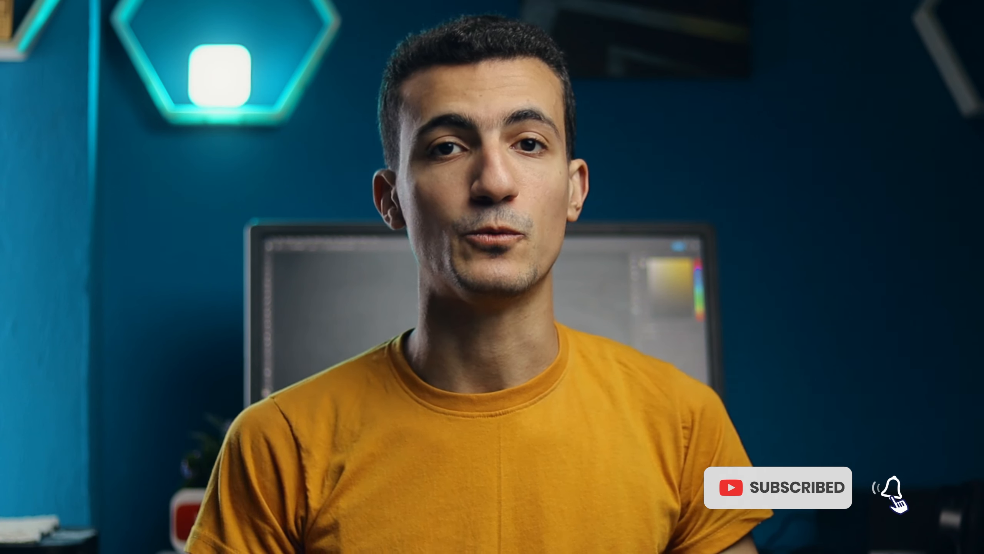